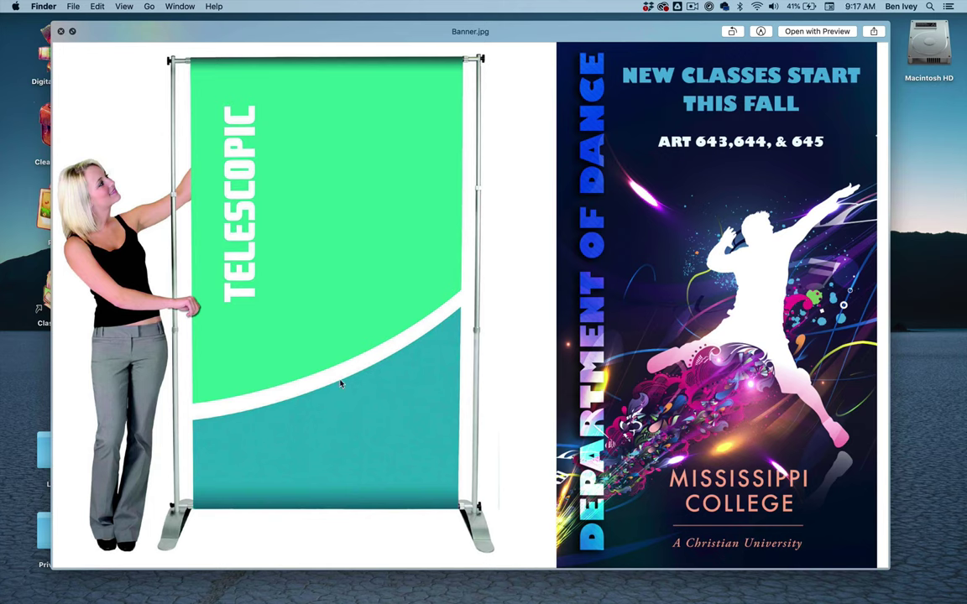
Preview the mockup images from Banner.jpg through Pencils.jpg, and close the preview.
{"action": "key", "text": "Down"}
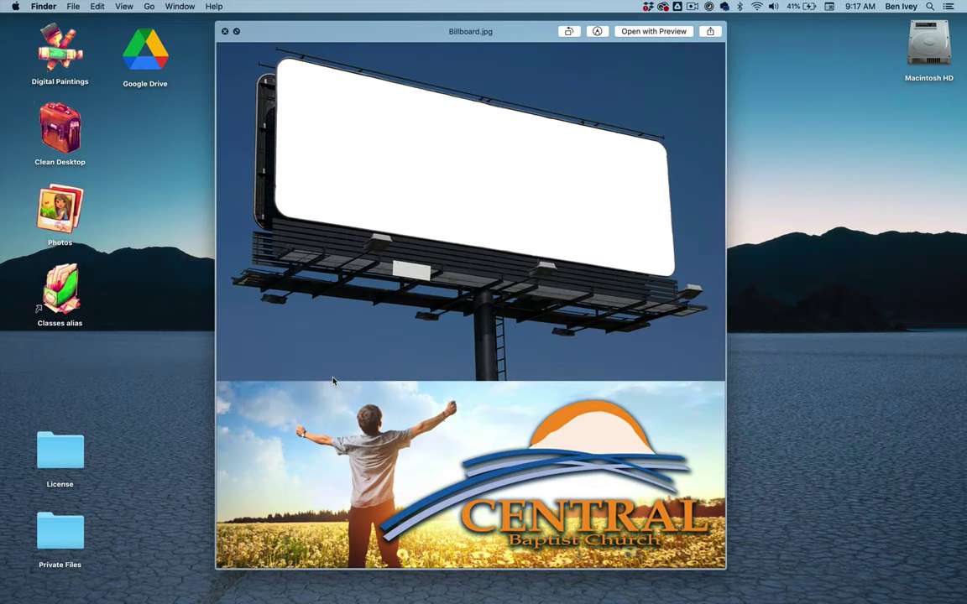
{"action": "key", "text": "Down"}
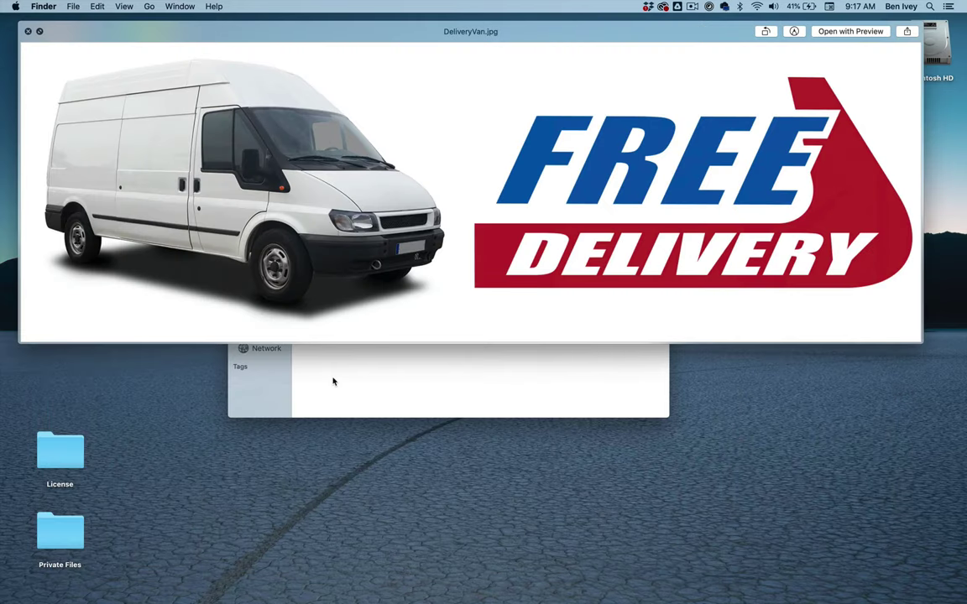
{"action": "key", "text": "Down"}
{"action": "key", "text": "Down"}
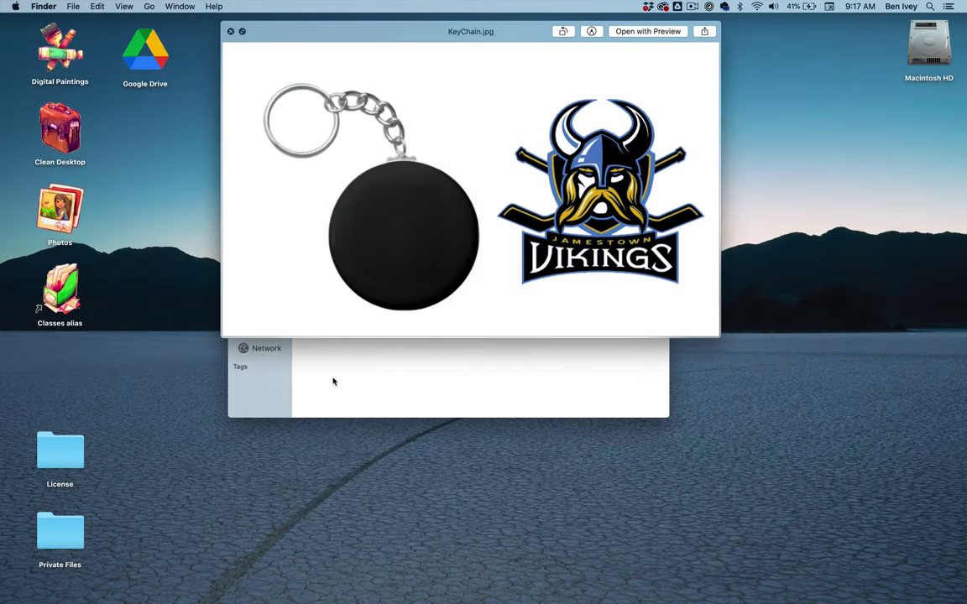
{"action": "key", "text": "Down"}
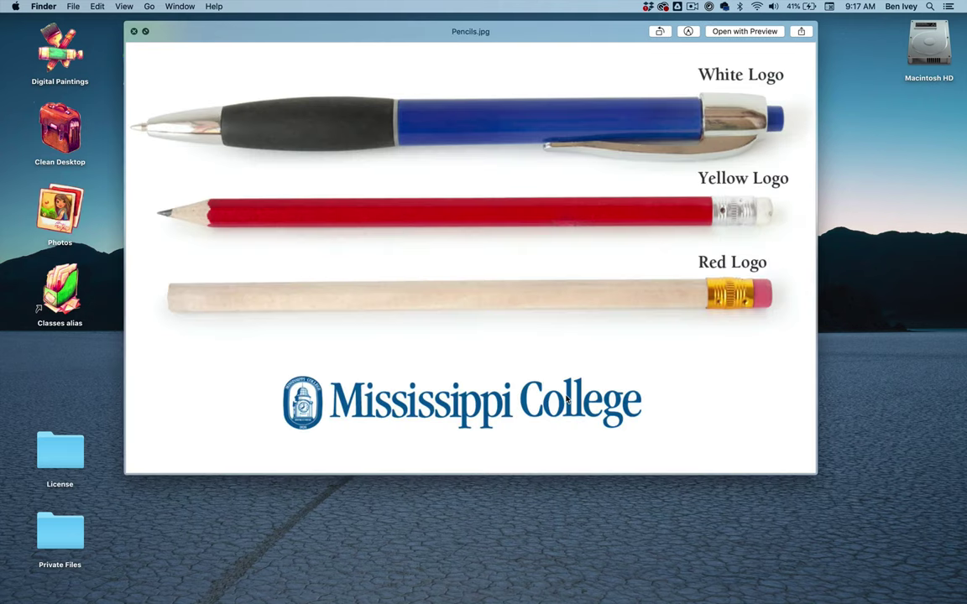
{"action": "key", "text": "space"}
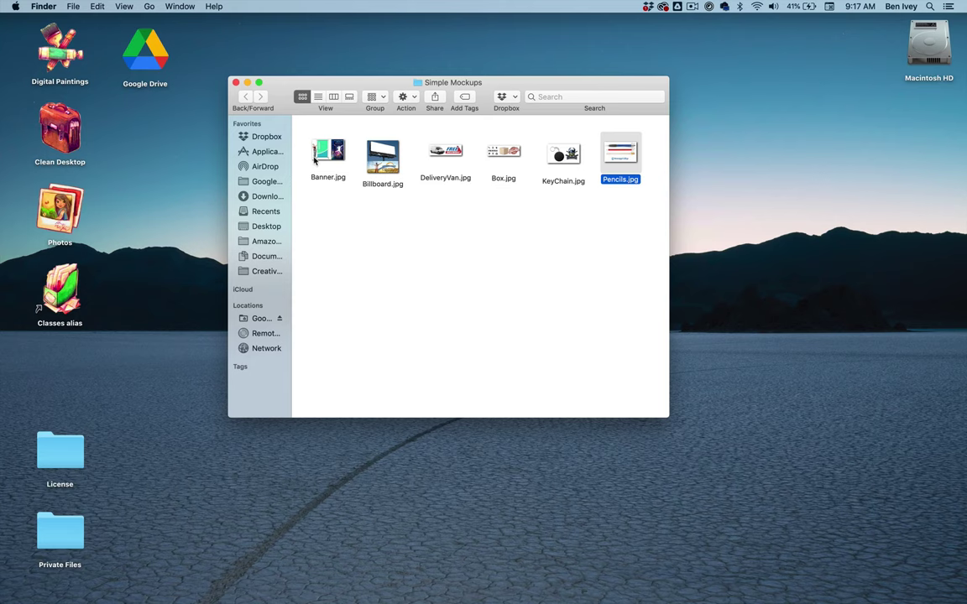
Open Banner.jpg in Photoshop and move the floating Layers panel clear of the poster artwork.
{"action": "left_click_drag", "start_coordinate": [322, 163], "coordinate": [477, 592]}
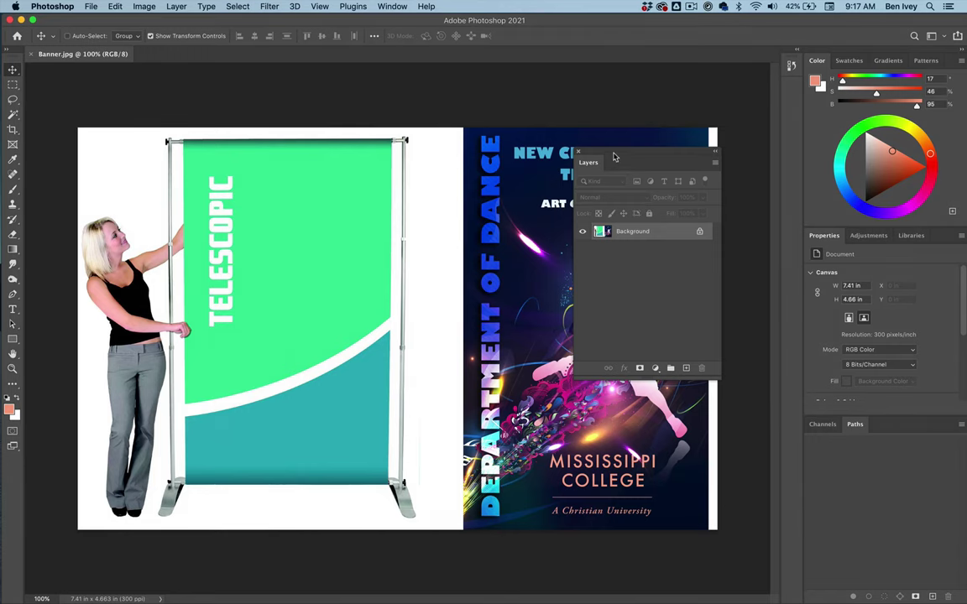
{"action": "left_click_drag", "start_coordinate": [614, 157], "coordinate": [762, 179]}
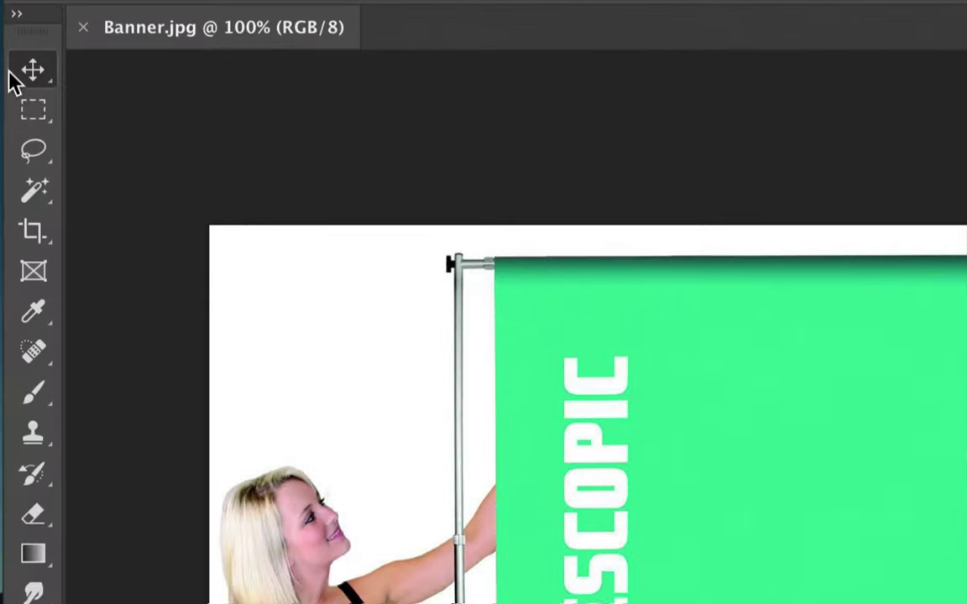
Select the dance poster artwork with a rectangular marquee, cut it, and paste it onto its own layer.
{"action": "left_click", "coordinate": [13, 85]}
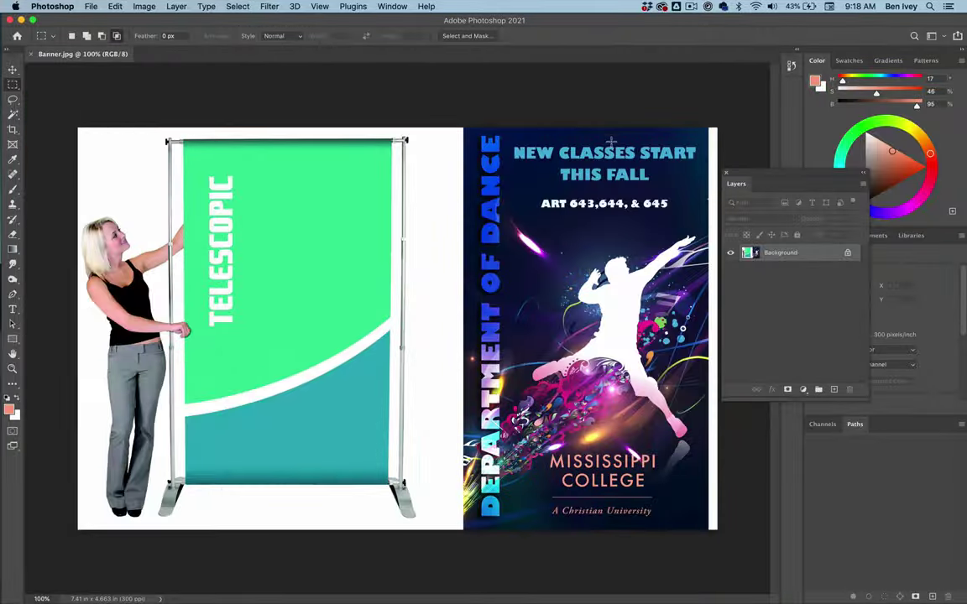
{"action": "left_click_drag", "start_coordinate": [464, 125], "coordinate": [701, 534]}
{"action": "left_click", "coordinate": [103, 6]}
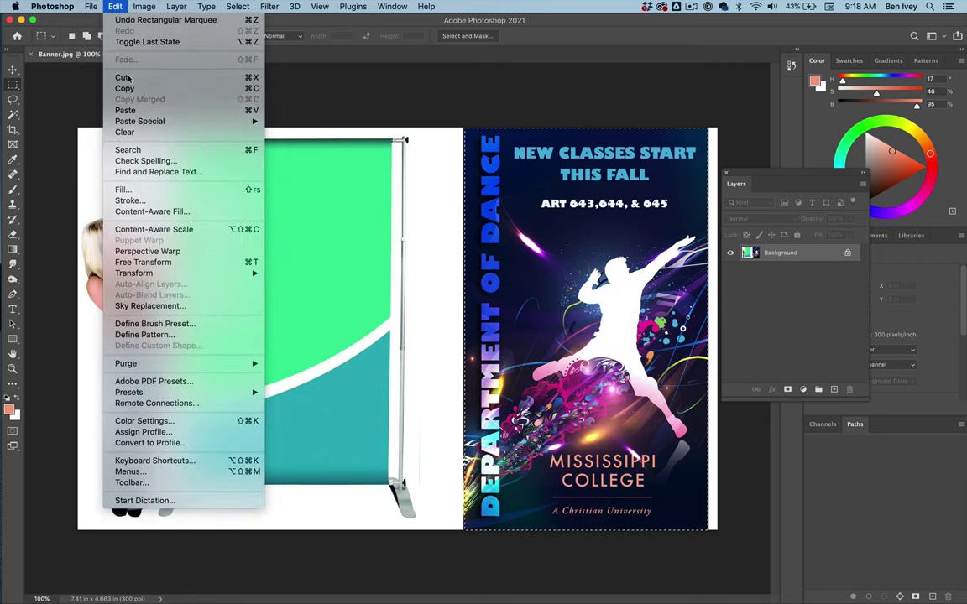
{"action": "left_click", "coordinate": [129, 79]}
{"action": "left_click", "coordinate": [115, 6]}
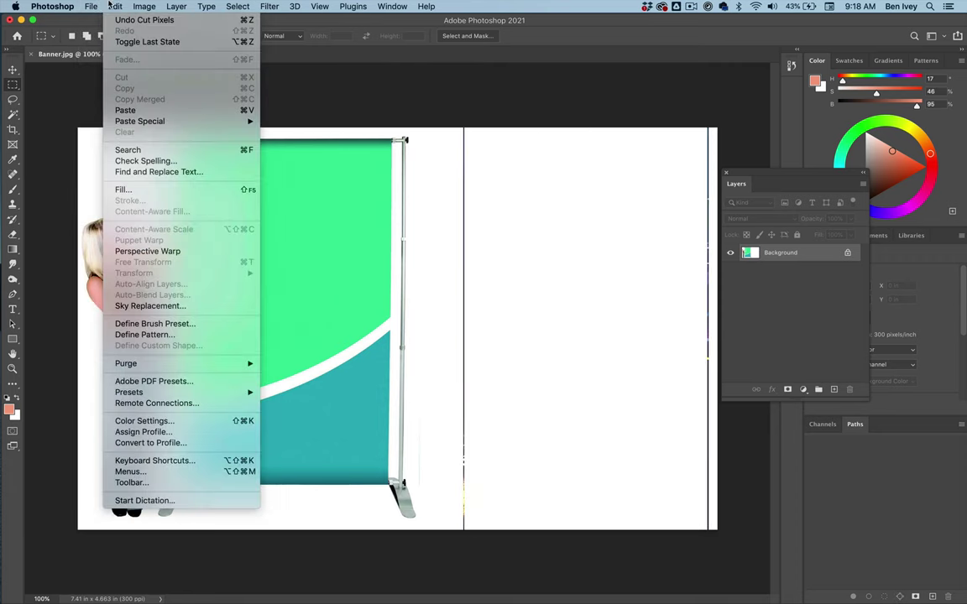
{"action": "left_click", "coordinate": [126, 110]}
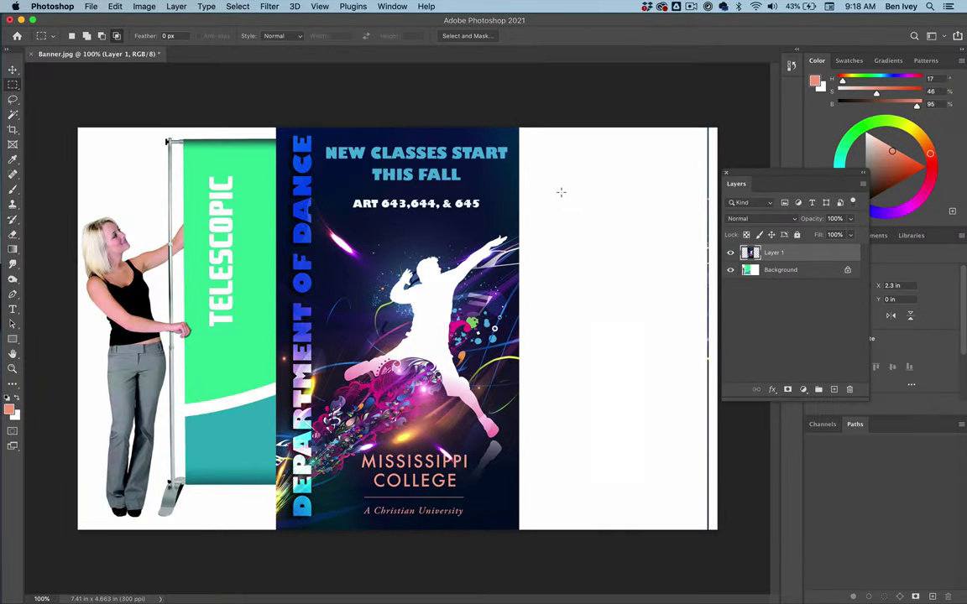
Move the pasted poster over the green banner on the stand.
{"action": "key", "text": "v"}
{"action": "left_click_drag", "start_coordinate": [481, 255], "coordinate": [361, 250]}
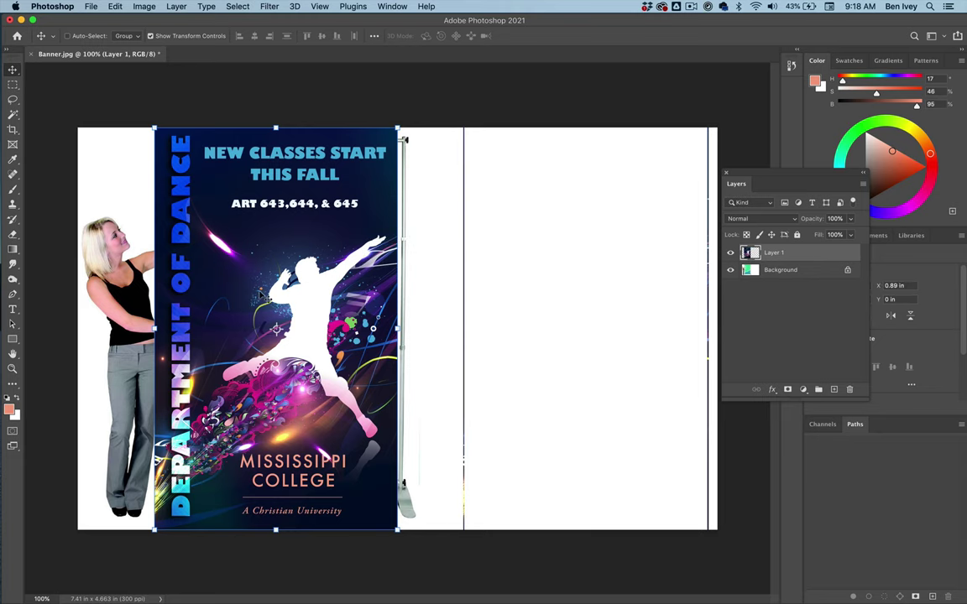
{"action": "left_click_drag", "start_coordinate": [261, 292], "coordinate": [285, 293]}
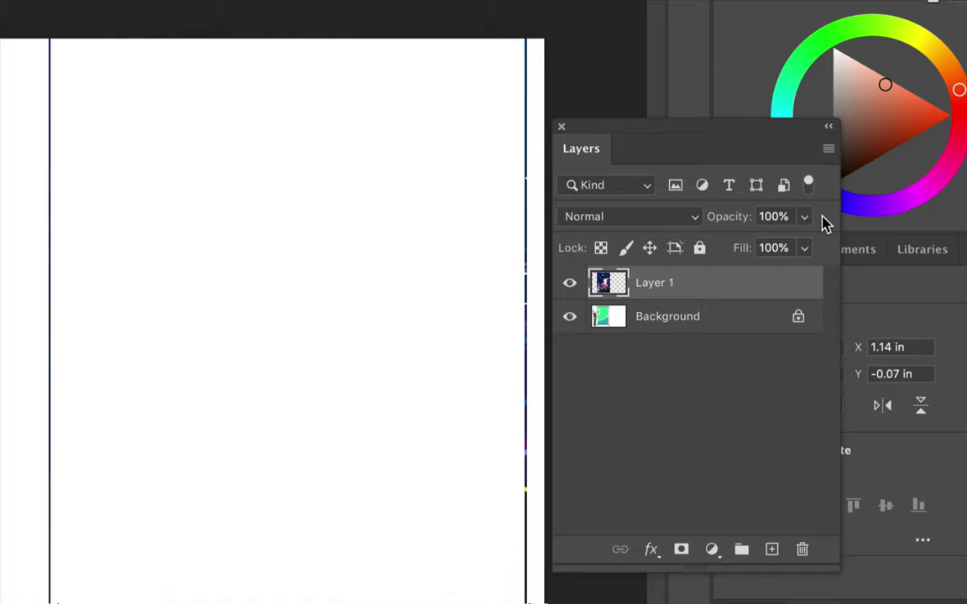
Lower Layer 1's opacity to 60% and line up the poster's upper-left corner with the banner's corner.
{"action": "left_click", "coordinate": [824, 217]}
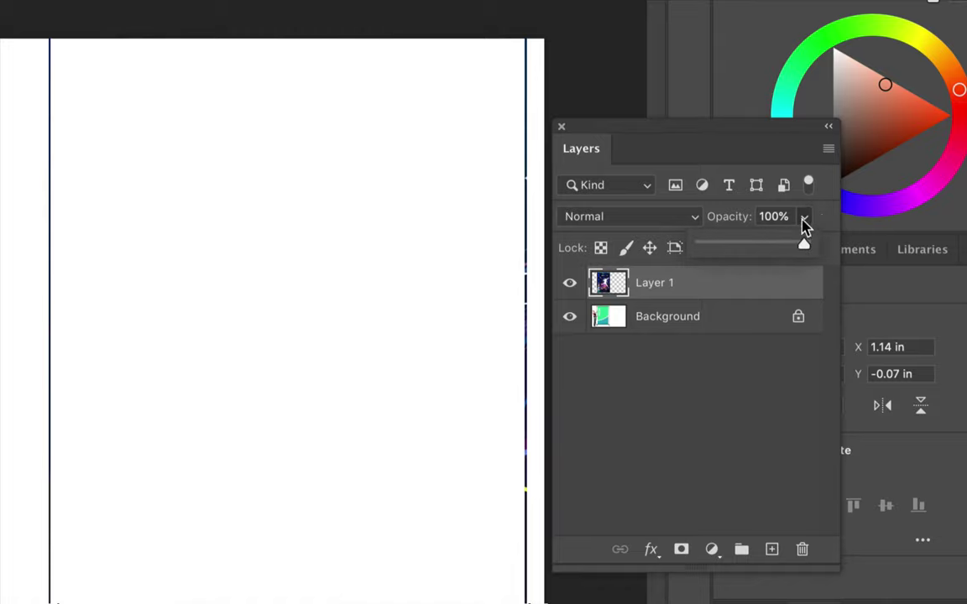
{"action": "left_click_drag", "start_coordinate": [827, 239], "coordinate": [791, 243]}
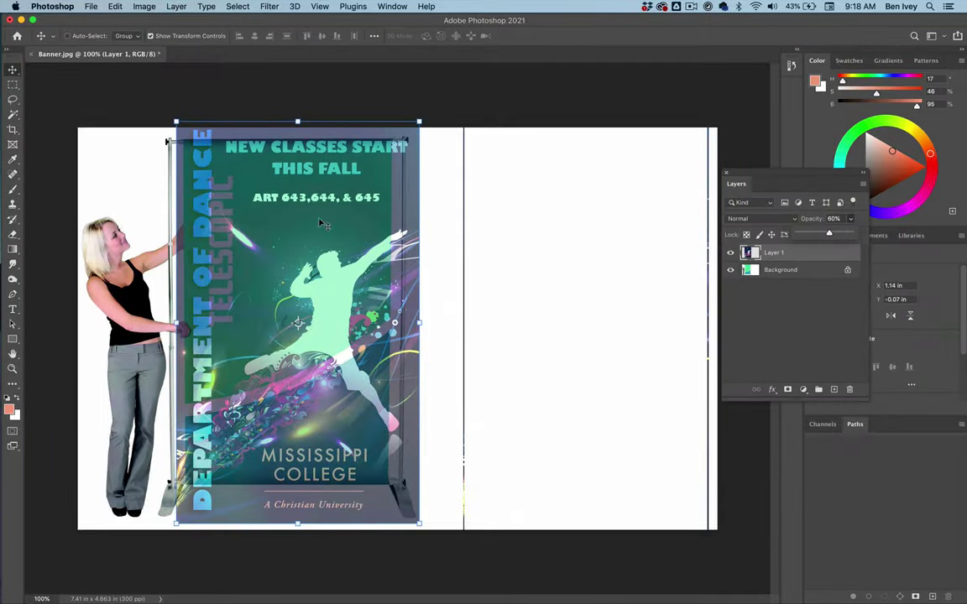
{"action": "left_click_drag", "start_coordinate": [266, 202], "coordinate": [269, 212]}
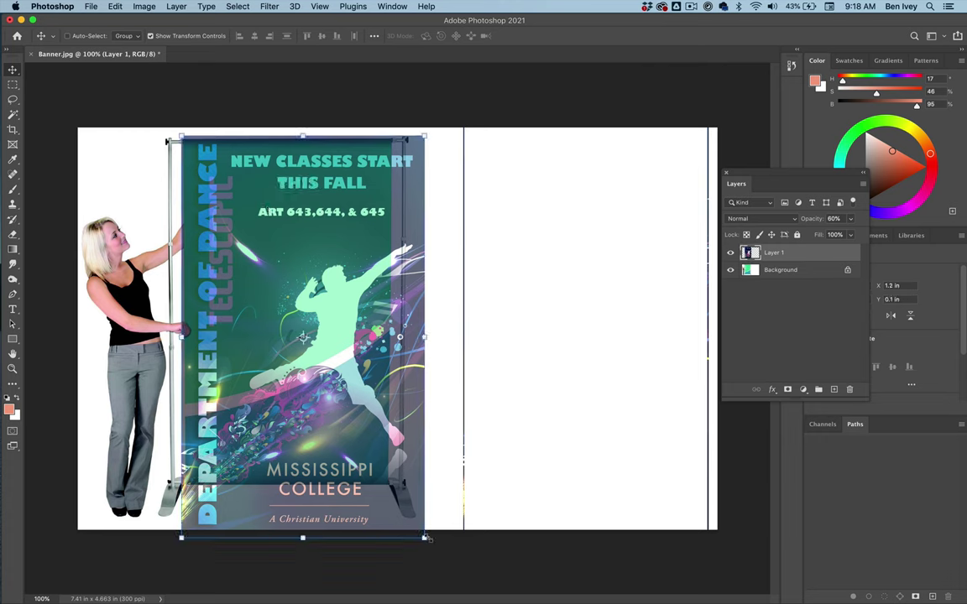
Scale the poster proportionally to about 86.85% so it just covers the banner, and apply the transform.
{"action": "left_click_drag", "start_coordinate": [425, 537], "coordinate": [385, 492]}
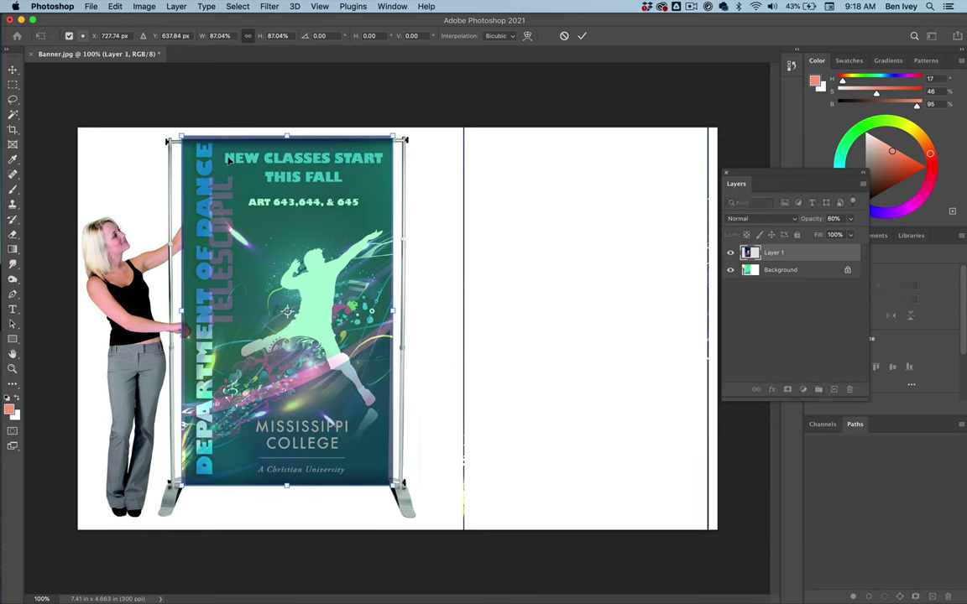
{"action": "left_click_drag", "start_coordinate": [287, 135], "coordinate": [287, 135]}
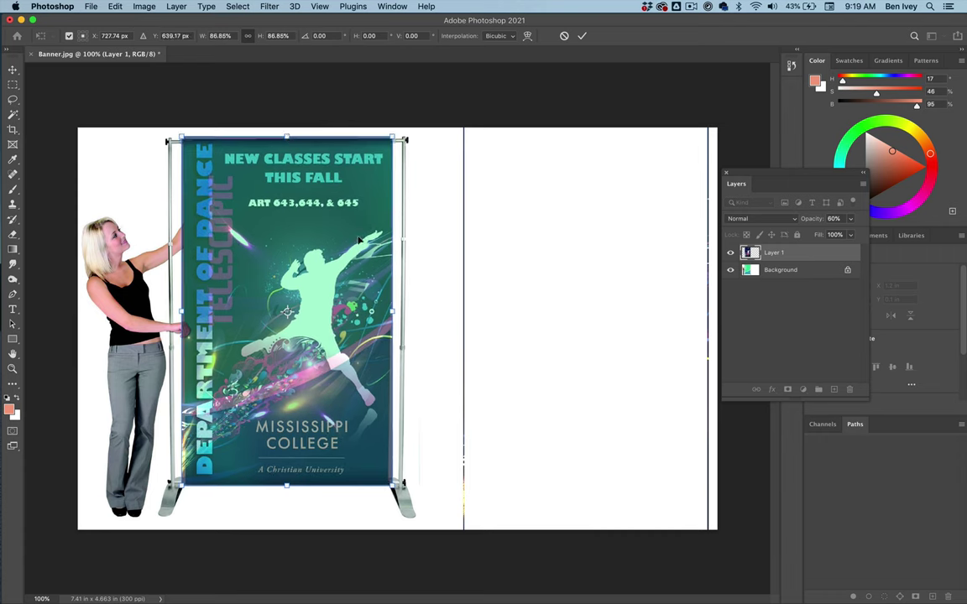
{"action": "key", "text": "Return"}
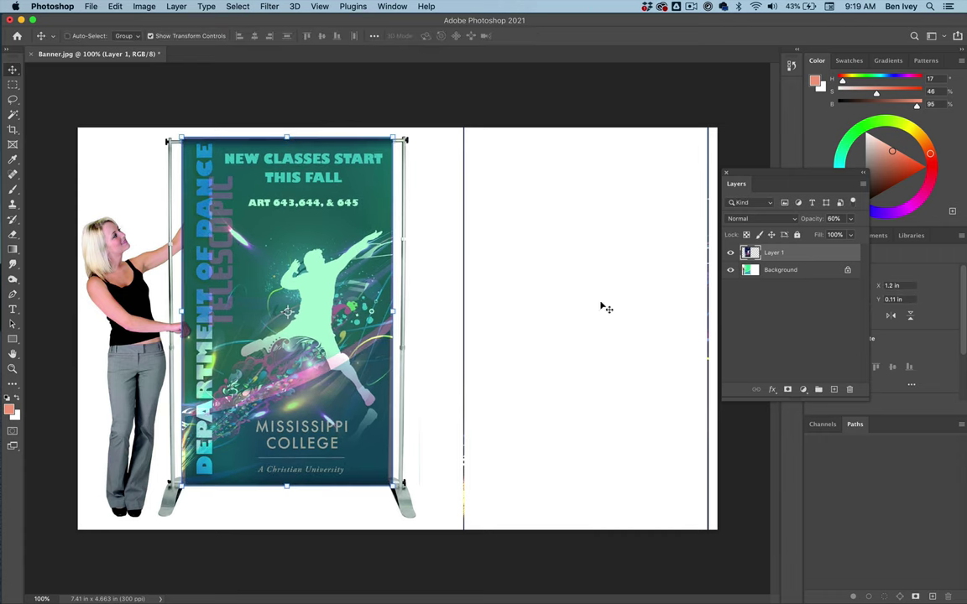
Inspect the poster's overhang along the banner's lower edges and add a layer mask to Layer 1.
{"action": "key", "text": "super+equal"}
{"action": "key", "text": "super+equal"}
{"action": "key", "text": "super+equal"}
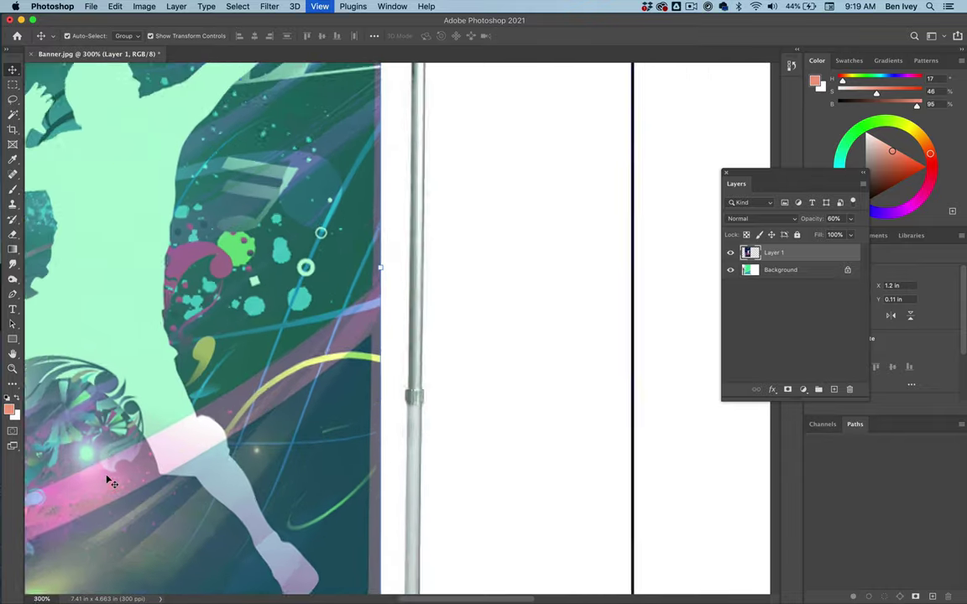
{"action": "scroll", "coordinate": [450, 433], "scroll_direction": "down", "scroll_amount": 5}
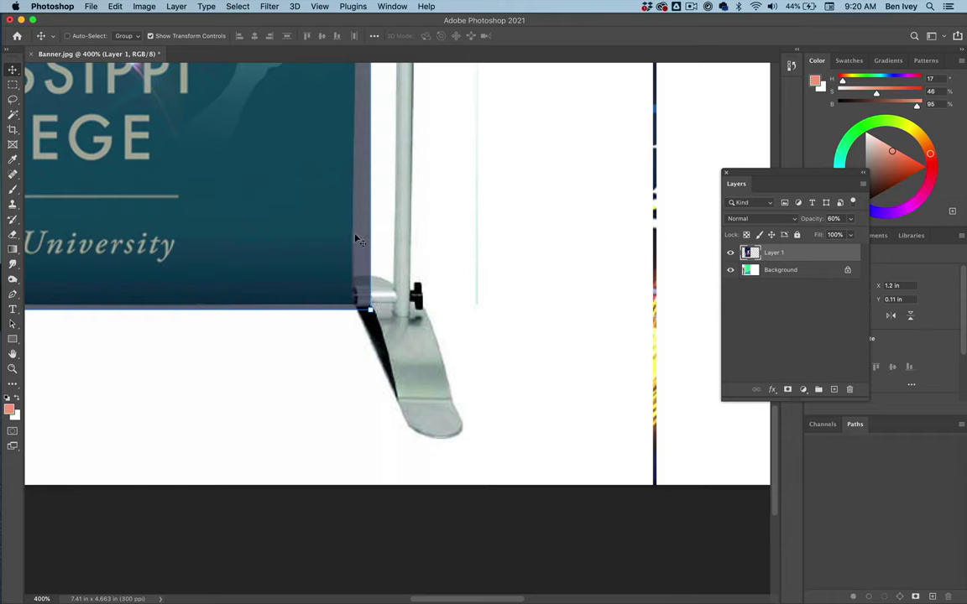
{"action": "scroll", "coordinate": [287, 305], "scroll_direction": "left", "scroll_amount": 10}
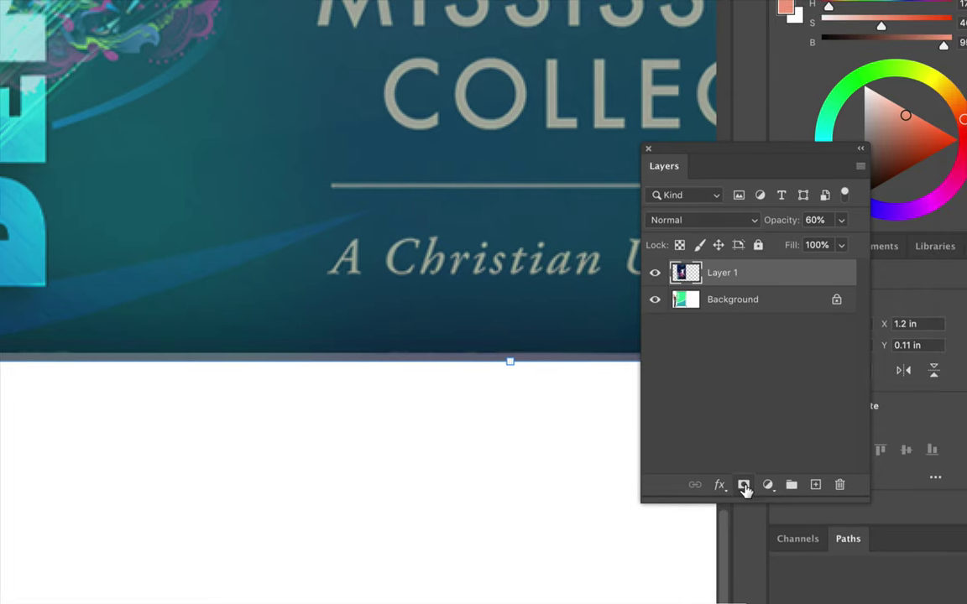
{"action": "left_click", "coordinate": [744, 485]}
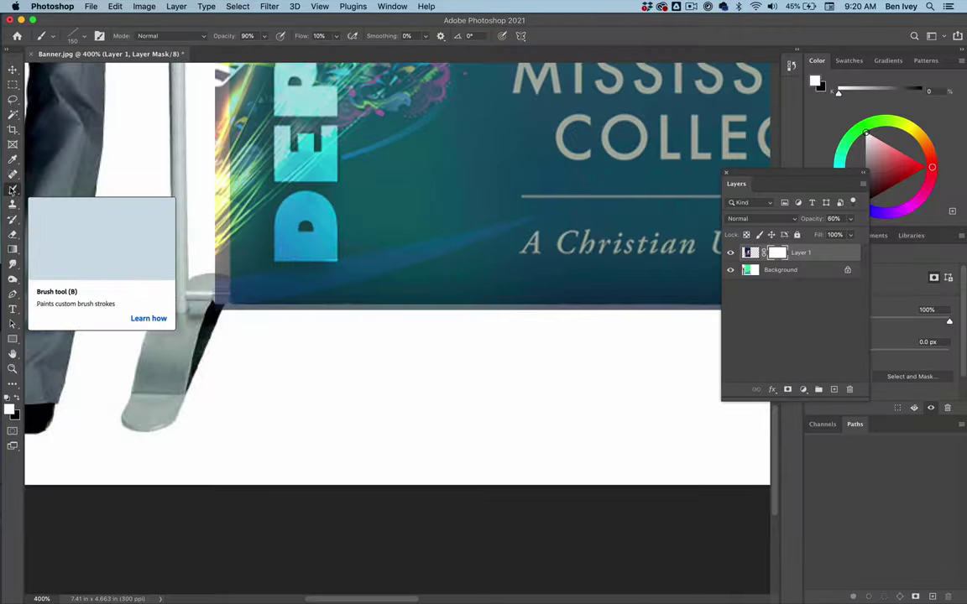
Set up a black round brush with 49 px size, 100% hardness and 100% opacity for painting on the mask.
{"action": "left_click", "coordinate": [23, 179]}
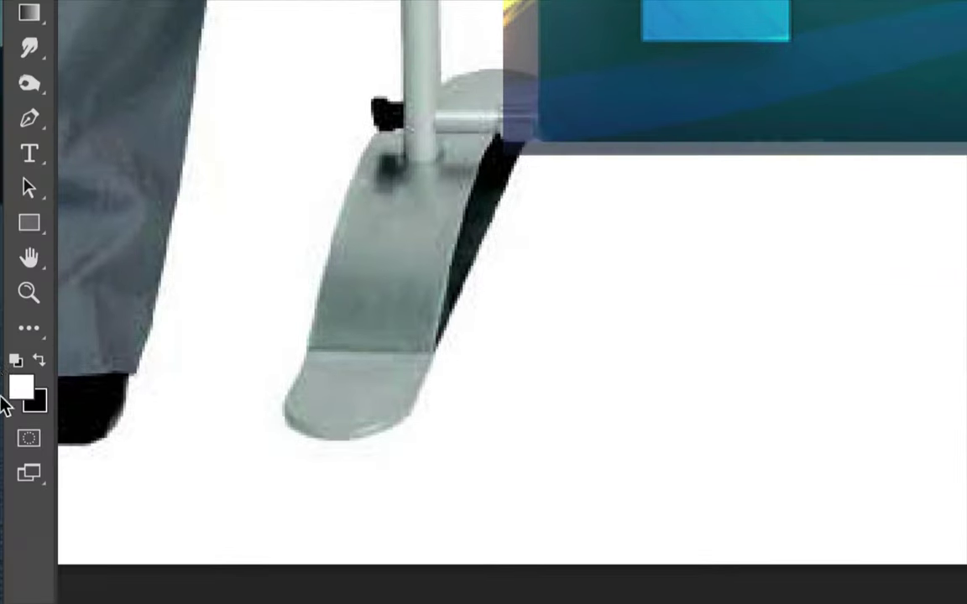
{"action": "left_click", "coordinate": [15, 396]}
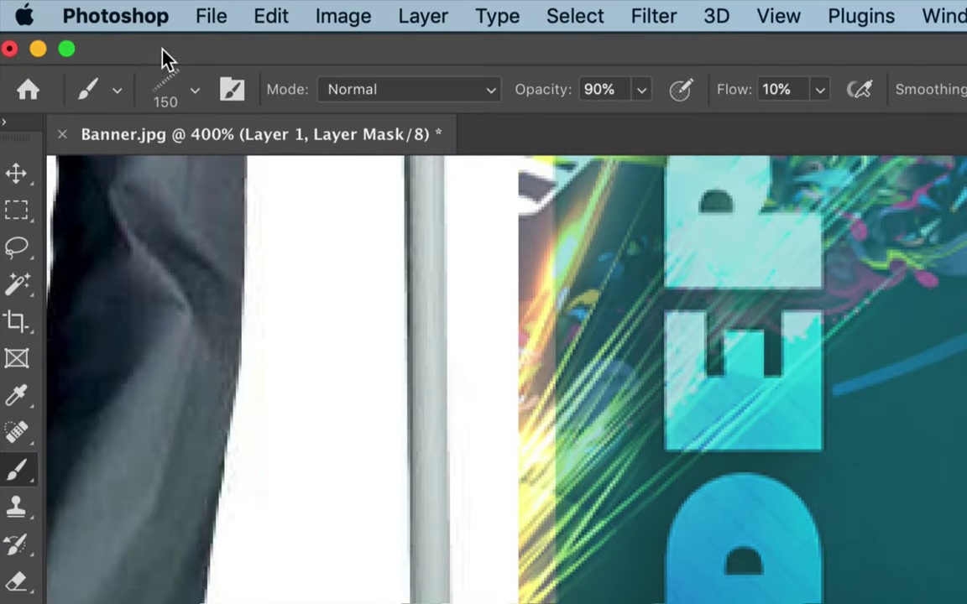
{"action": "left_click", "coordinate": [195, 92]}
{"action": "left_click", "coordinate": [221, 364]}
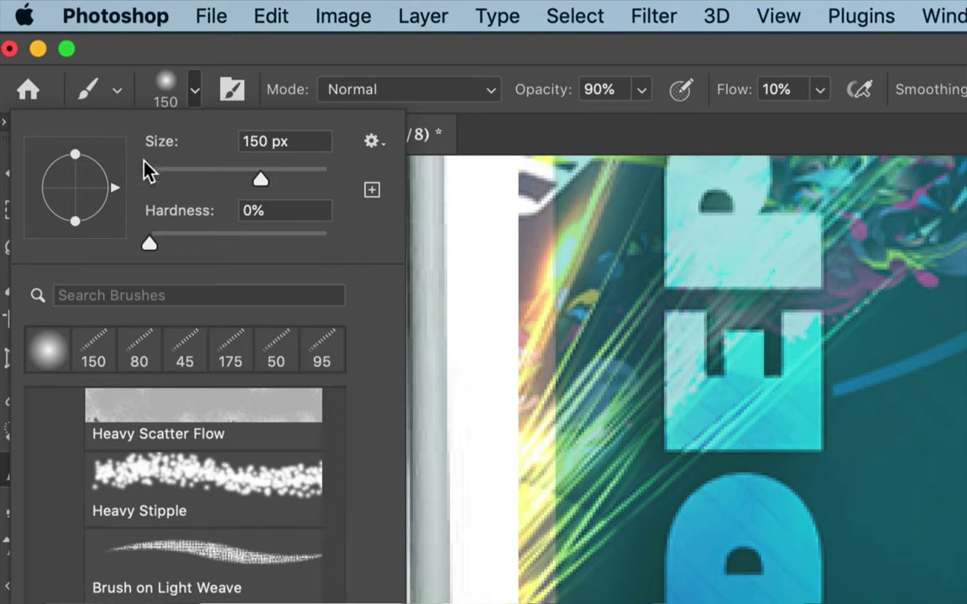
{"action": "left_click_drag", "start_coordinate": [261, 180], "coordinate": [191, 178]}
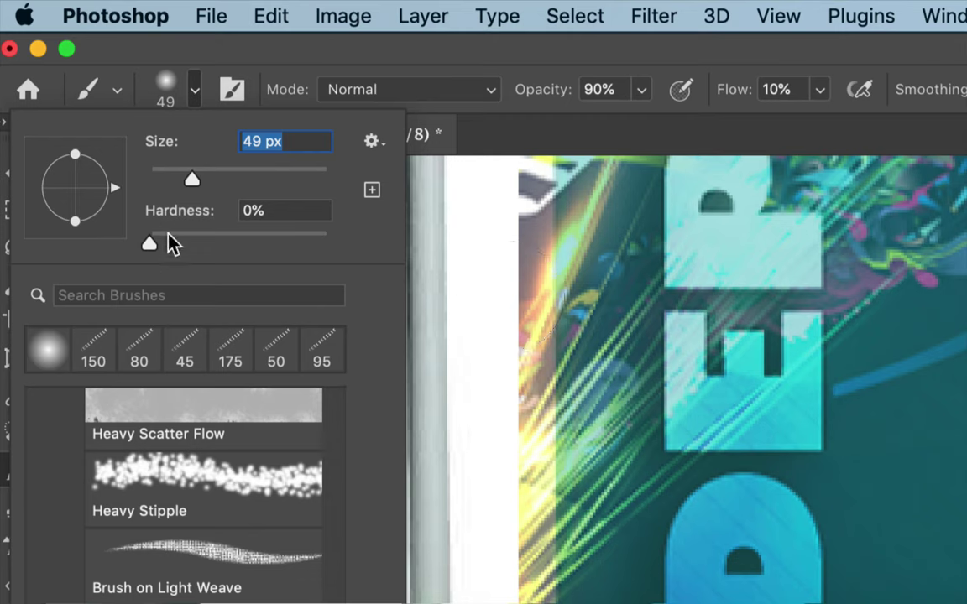
{"action": "left_click_drag", "start_coordinate": [168, 240], "coordinate": [360, 244]}
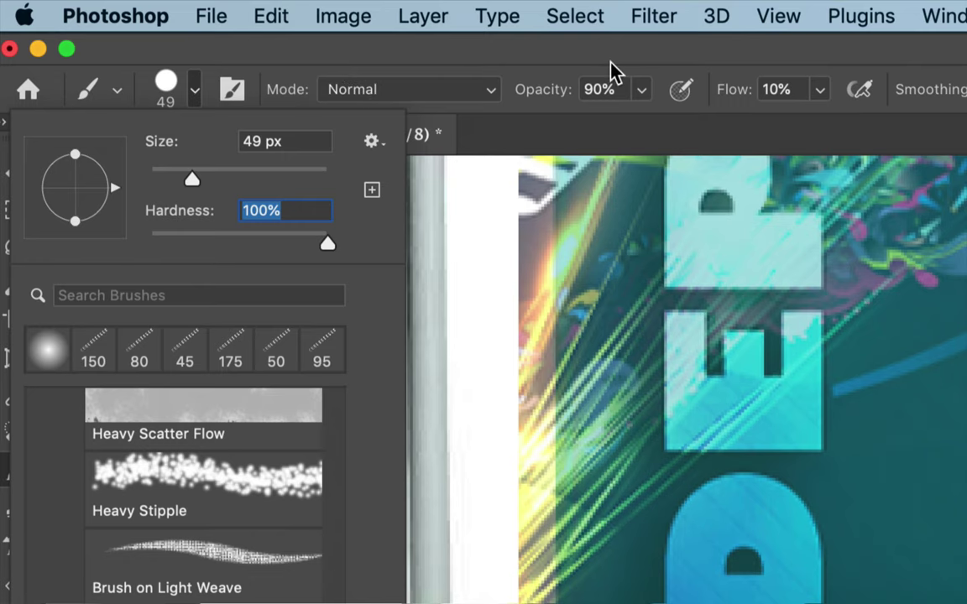
{"action": "left_click", "coordinate": [641, 89]}
{"action": "left_click_drag", "start_coordinate": [634, 126], "coordinate": [671, 130]}
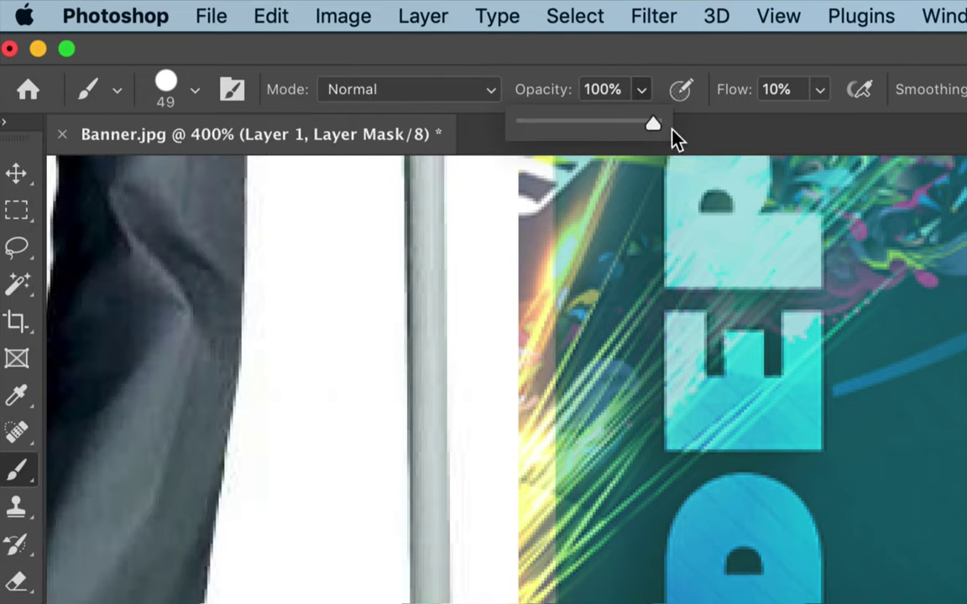
{"action": "left_click", "coordinate": [662, 66]}
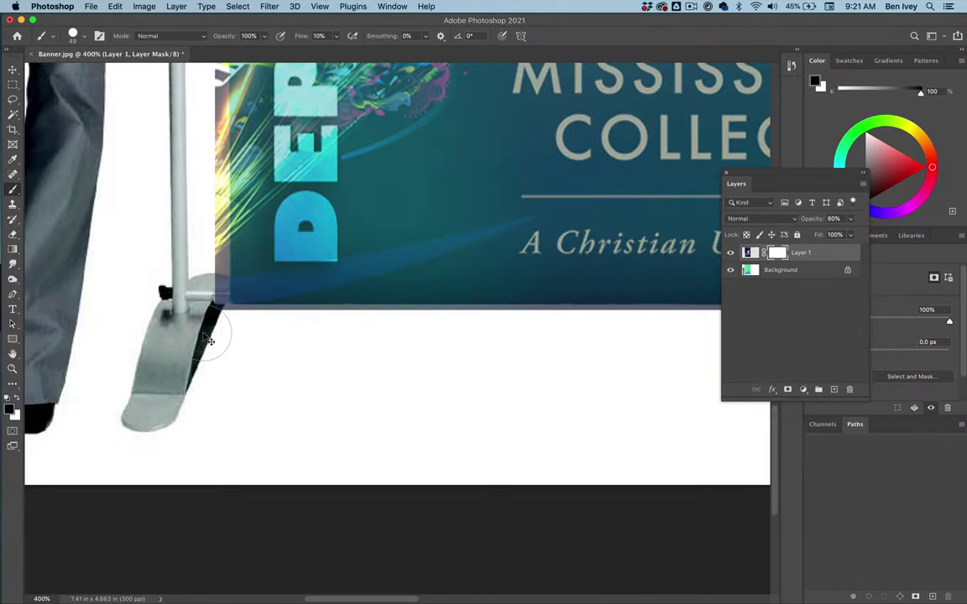
Paint black on Layer 1's mask with a 25 px brush to hide the poster overhang along the banner's bottom edge.
{"action": "key", "text": "super+equal"}
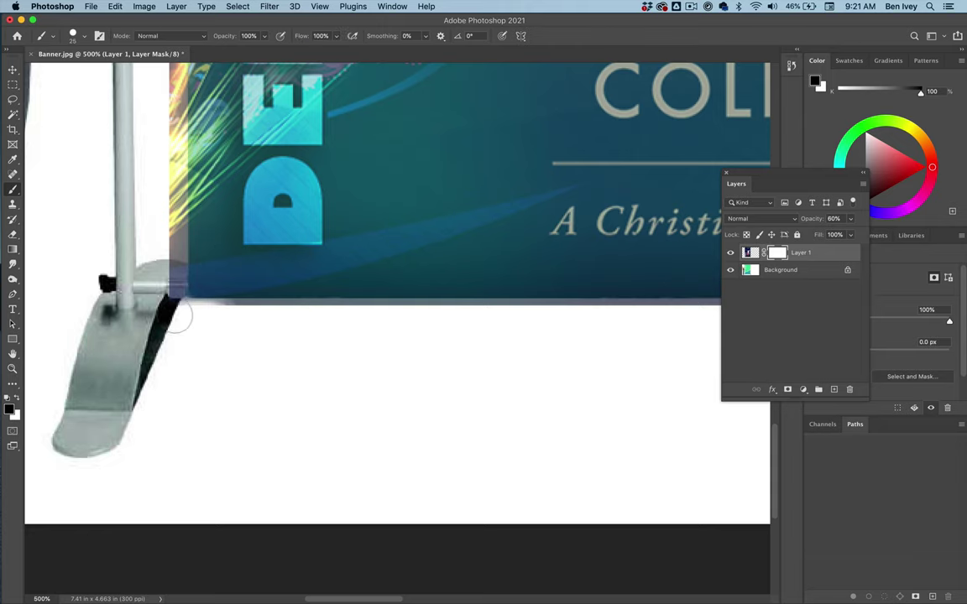
{"action": "mouse_move", "coordinate": [185, 315]}
{"action": "left_mouse_down"}
{"action": "mouse_move", "coordinate": [327, 324]}
{"action": "mouse_move", "coordinate": [525, 317]}
{"action": "left_mouse_up"}
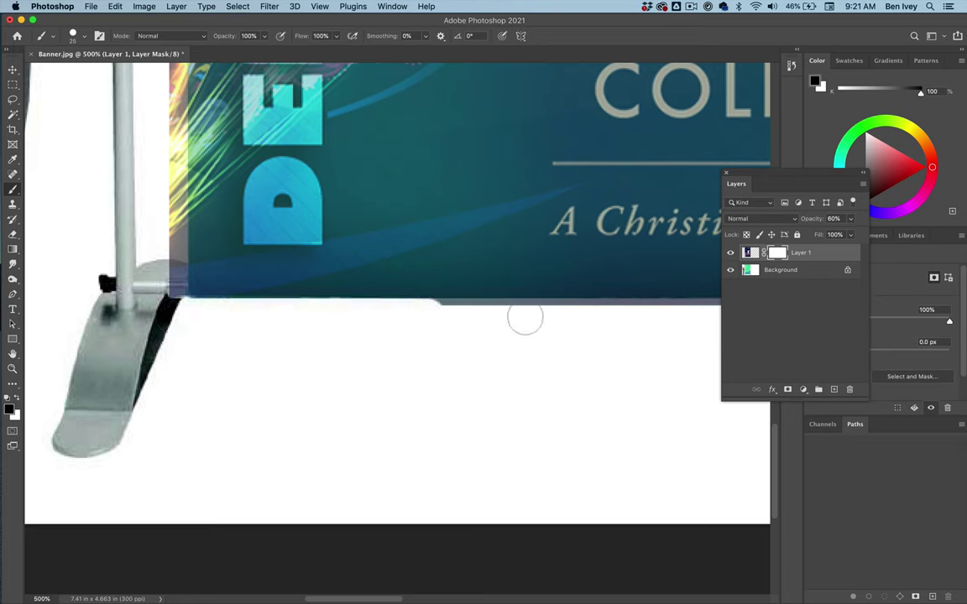
{"action": "scroll", "coordinate": [545, 323], "scroll_direction": "right", "scroll_amount": 10}
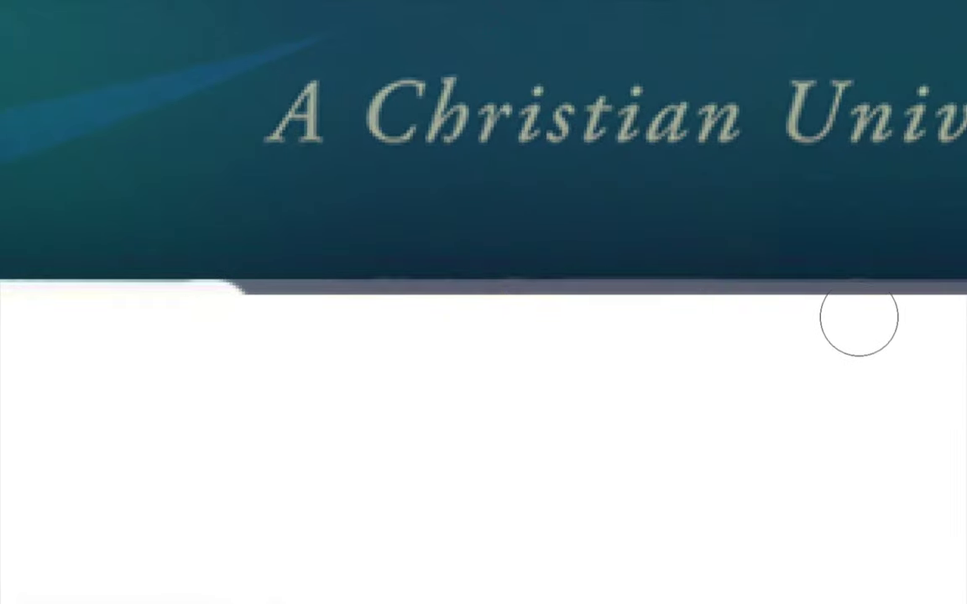
{"action": "left_click", "coordinate": [858, 317], "text": "shift"}
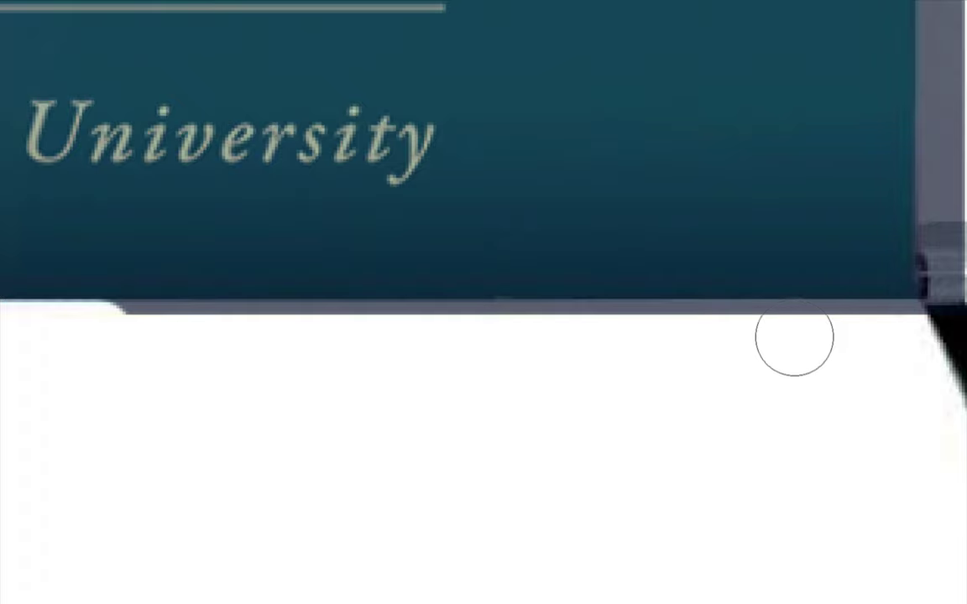
{"action": "left_click", "coordinate": [794, 337], "text": "shift"}
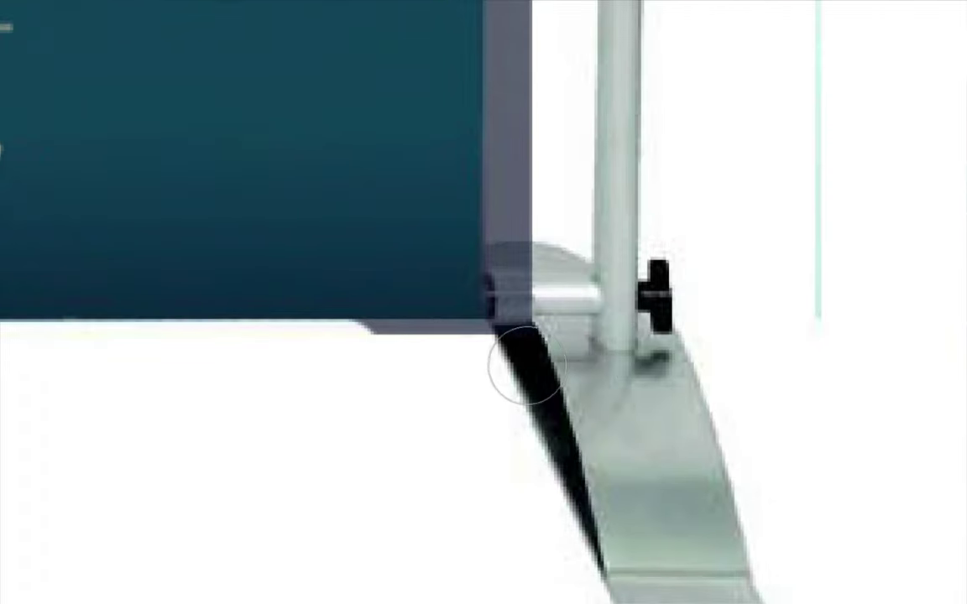
{"action": "left_click", "coordinate": [522, 356], "text": "shift"}
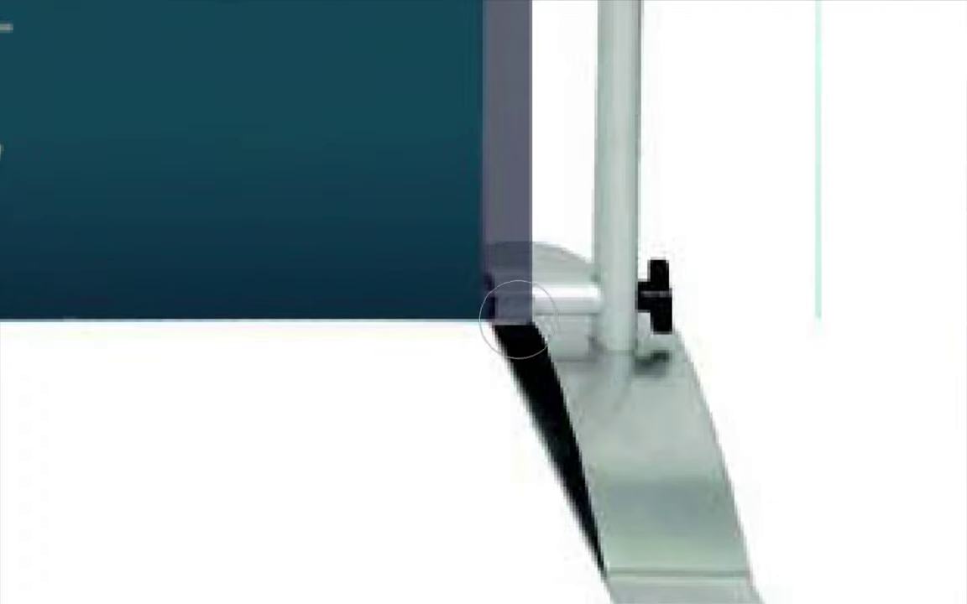
Mask away the poster overhang in straight strokes along the banner's right edge, from the bottom corner to the top corner.
{"action": "left_click", "coordinate": [517, 313]}
{"action": "scroll", "coordinate": [524, 309], "scroll_direction": "up", "scroll_amount": 5}
{"action": "left_click", "coordinate": [501, 224], "text": "shift"}
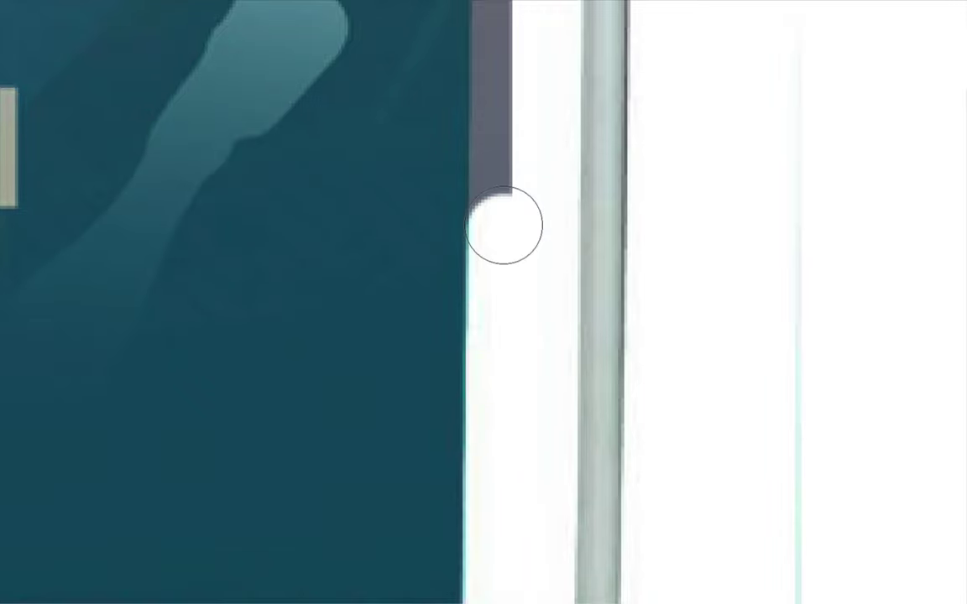
{"action": "scroll", "coordinate": [503, 225], "scroll_direction": "up", "scroll_amount": 5}
{"action": "left_click", "coordinate": [517, 188], "text": "shift"}
{"action": "scroll", "coordinate": [520, 186], "scroll_direction": "up", "scroll_amount": 5}
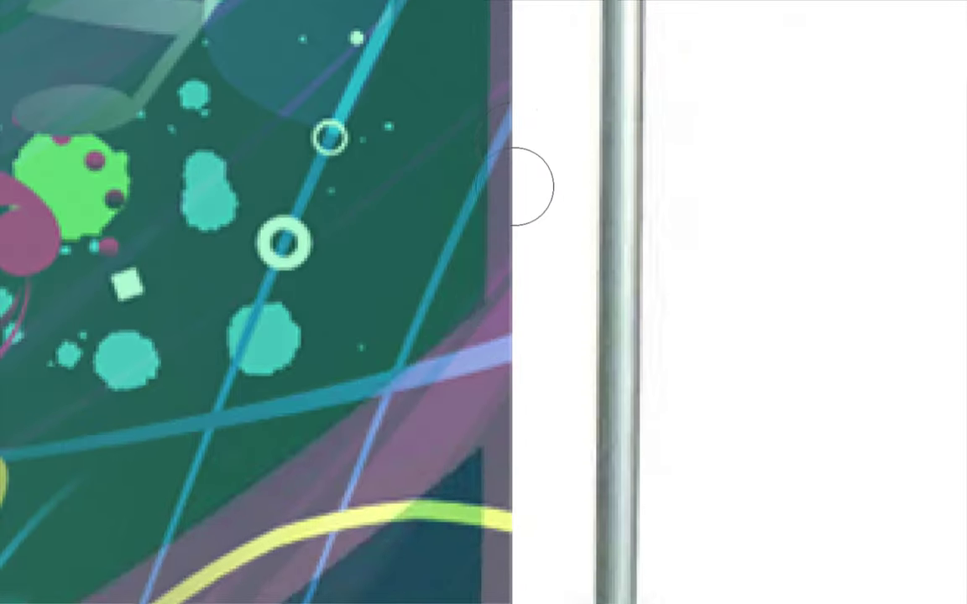
{"action": "left_click", "coordinate": [529, 168], "text": "shift"}
{"action": "scroll", "coordinate": [527, 168], "scroll_direction": "up", "scroll_amount": 10}
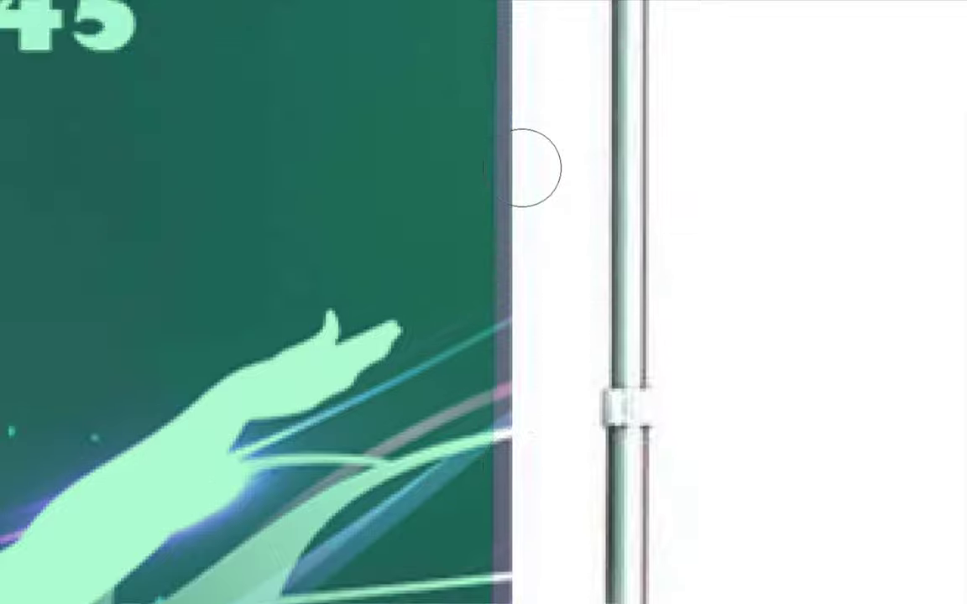
{"action": "scroll", "coordinate": [527, 167], "scroll_direction": "up", "scroll_amount": 5}
{"action": "left_click", "coordinate": [541, 149], "text": "shift"}
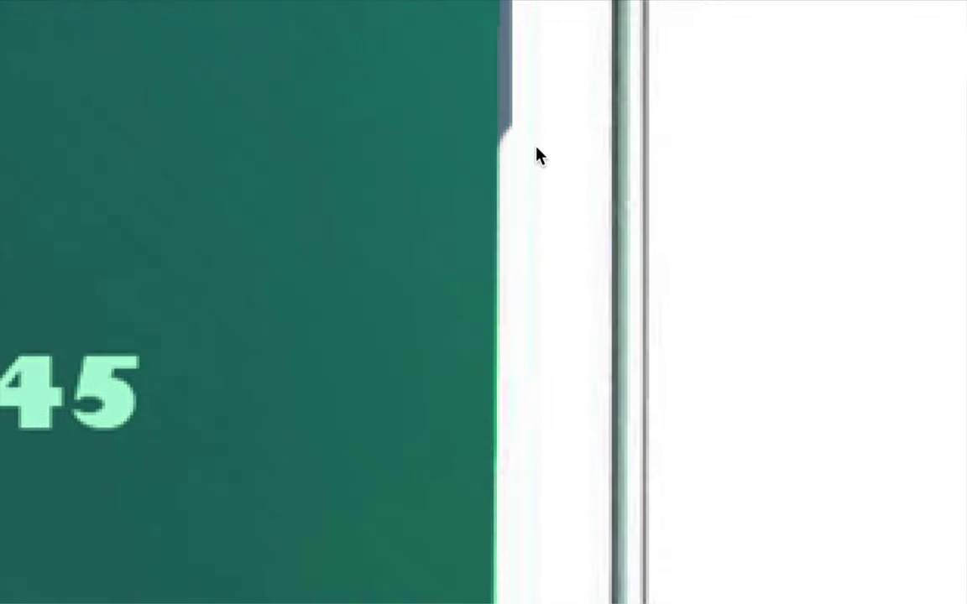
{"action": "scroll", "coordinate": [537, 151], "scroll_direction": "up", "scroll_amount": 10}
{"action": "scroll", "coordinate": [535, 147], "scroll_direction": "up", "scroll_amount": 2}
{"action": "left_click", "coordinate": [535, 265], "text": "shift"}
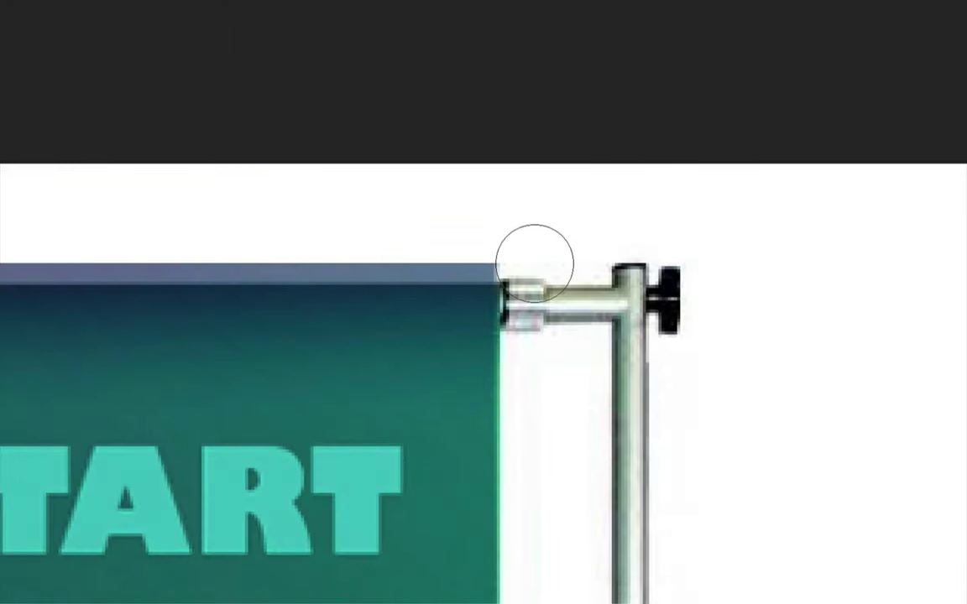
Mask away the poster overhang in straight strokes along the banner's top edge and down its left edge.
{"action": "scroll", "coordinate": [501, 253], "scroll_direction": "left", "scroll_amount": 10}
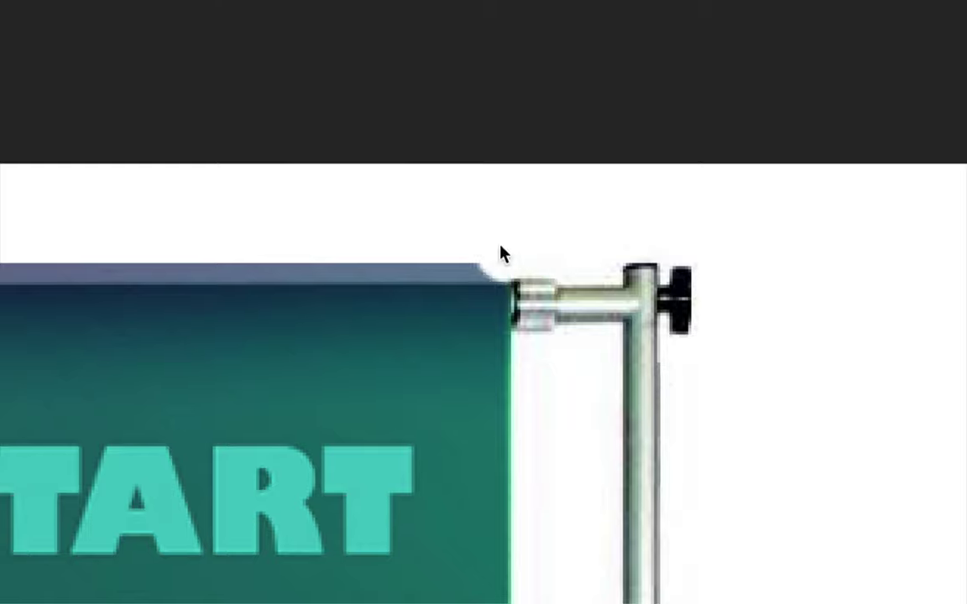
{"action": "scroll", "coordinate": [501, 253], "scroll_direction": "left", "scroll_amount": 10}
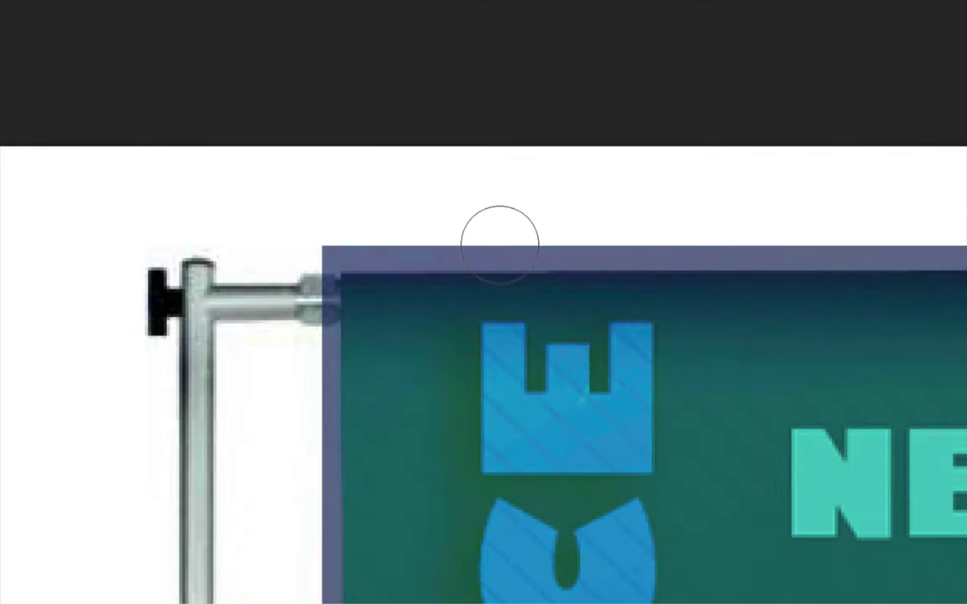
{"action": "left_click", "coordinate": [329, 233], "text": "shift"}
{"action": "scroll", "coordinate": [314, 275], "scroll_direction": "down", "scroll_amount": 5}
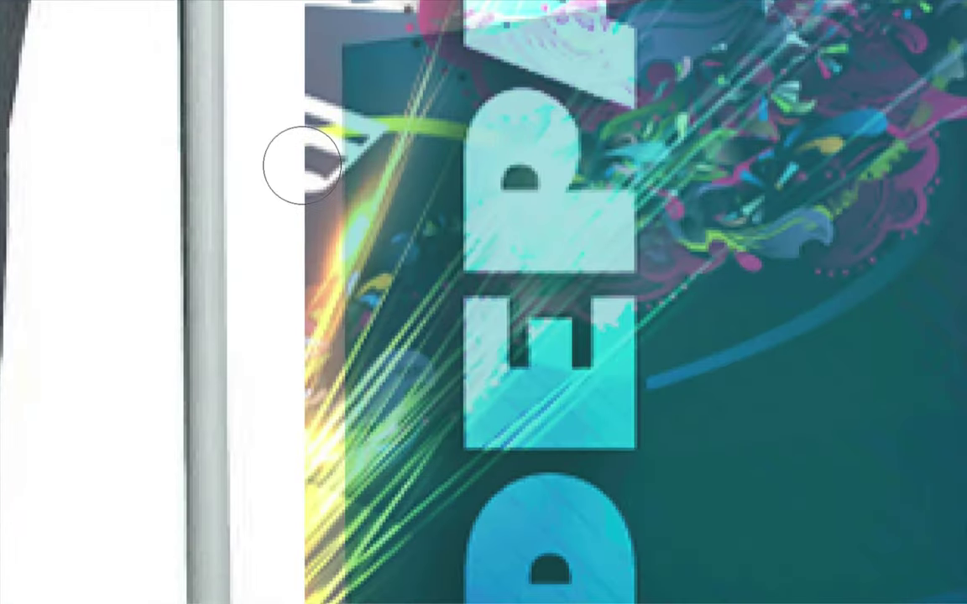
{"action": "scroll", "coordinate": [302, 166], "scroll_direction": "down", "scroll_amount": 10}
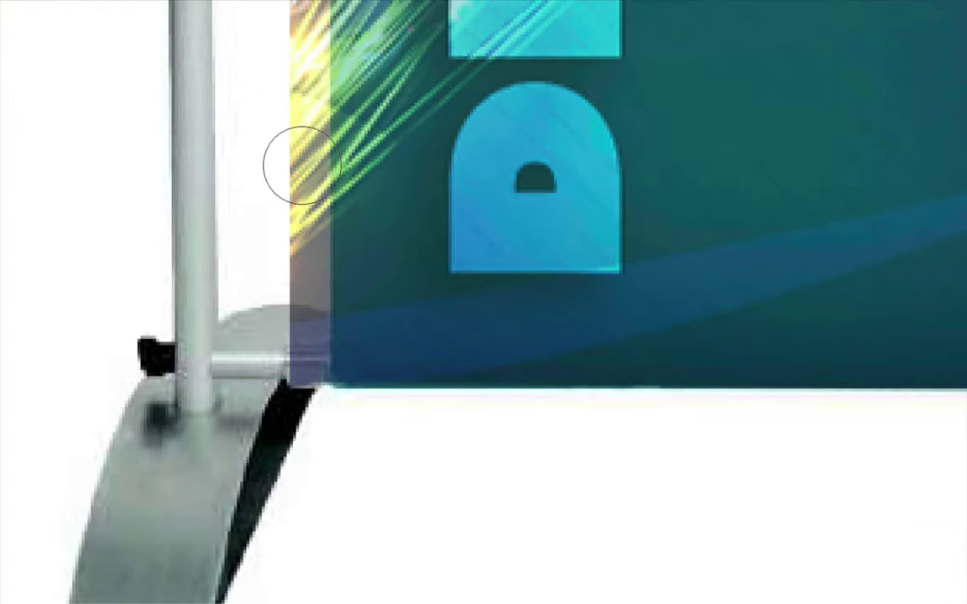
{"action": "left_click", "coordinate": [296, 382], "text": "shift"}
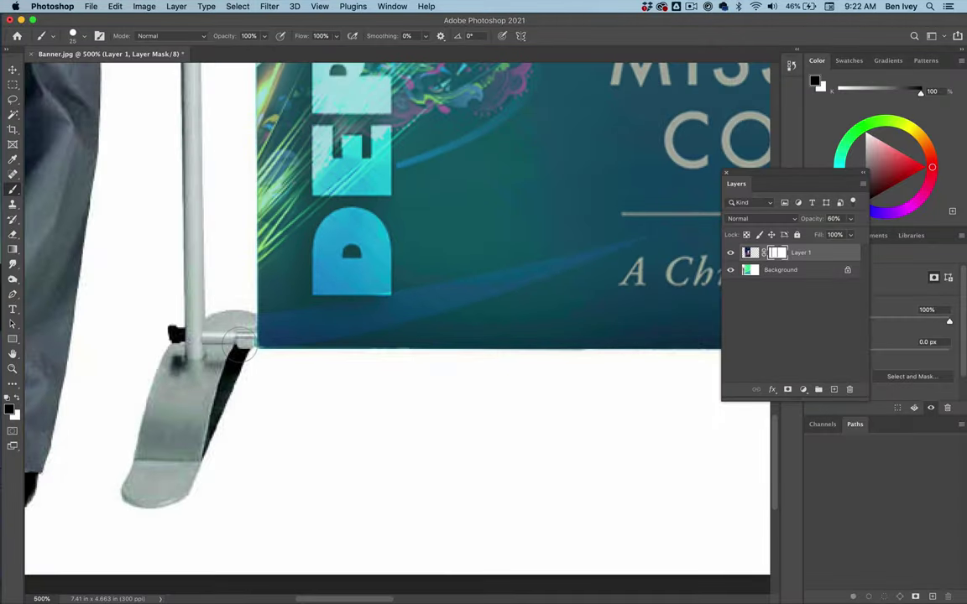
Paint on Layer 1's mask to remove the poster from over the woman's lower hand gripping the banner edge.
{"action": "key", "text": "super+0"}
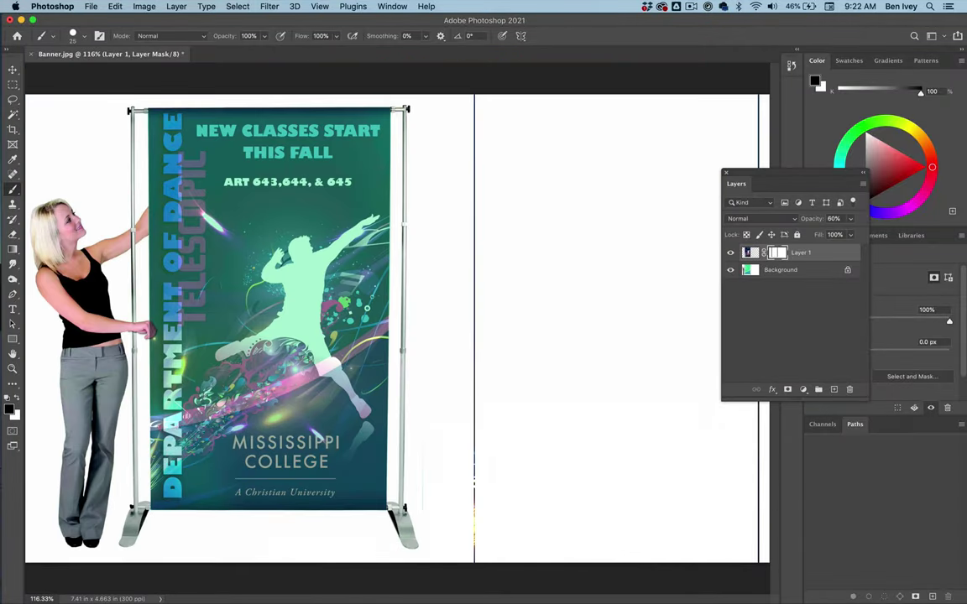
{"action": "key", "text": "super+plus"}
{"action": "key", "text": "super+plus"}
{"action": "key", "text": "super+plus"}
{"action": "key", "text": "super+plus"}
{"action": "scroll", "coordinate": [86, 346], "scroll_direction": "left", "scroll_amount": 10}
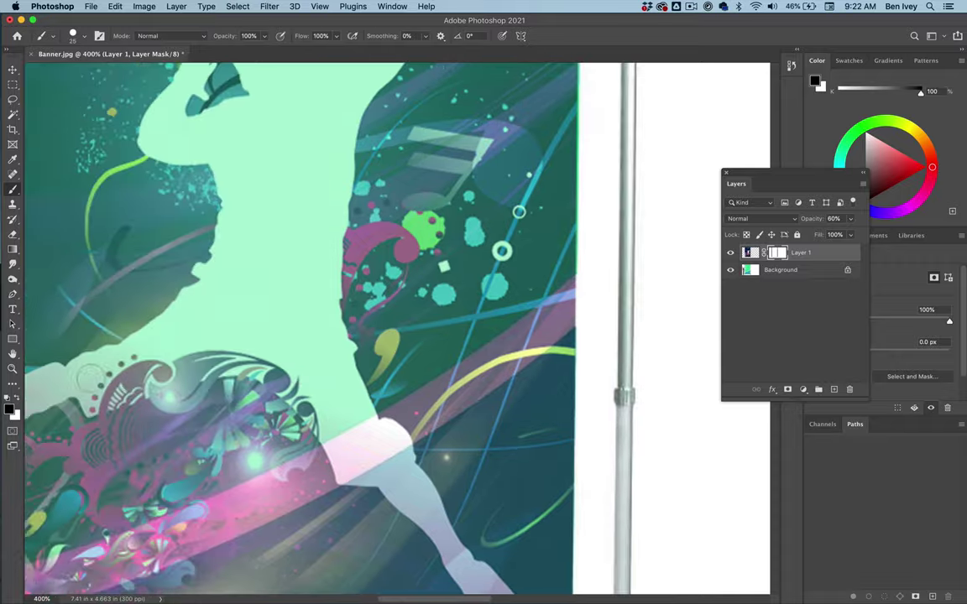
{"action": "scroll", "coordinate": [91, 380], "scroll_direction": "left", "scroll_amount": 3}
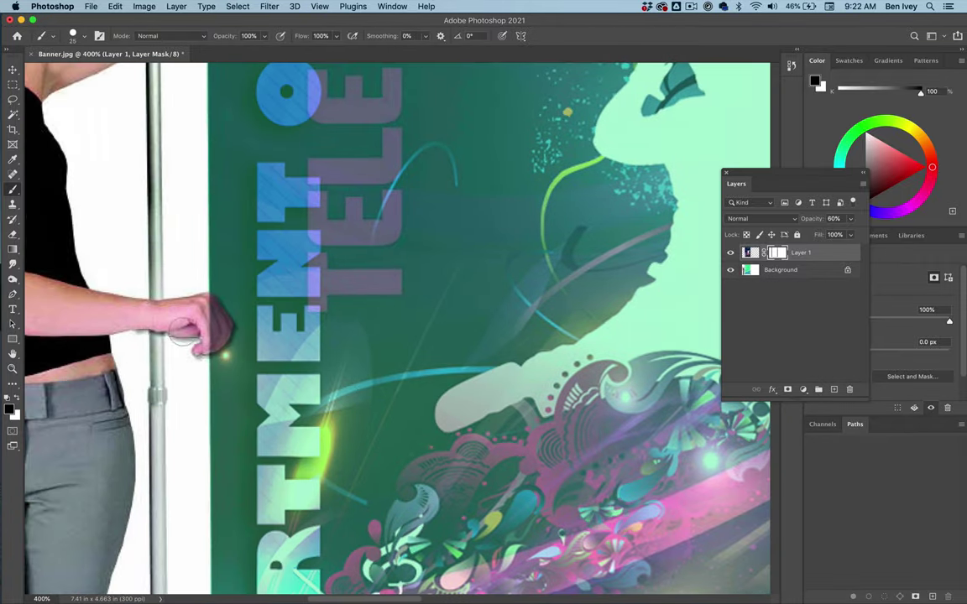
{"action": "key", "text": "super+plus"}
{"action": "key", "text": "super+plus"}
{"action": "scroll", "coordinate": [164, 346], "scroll_direction": "left", "scroll_amount": 3}
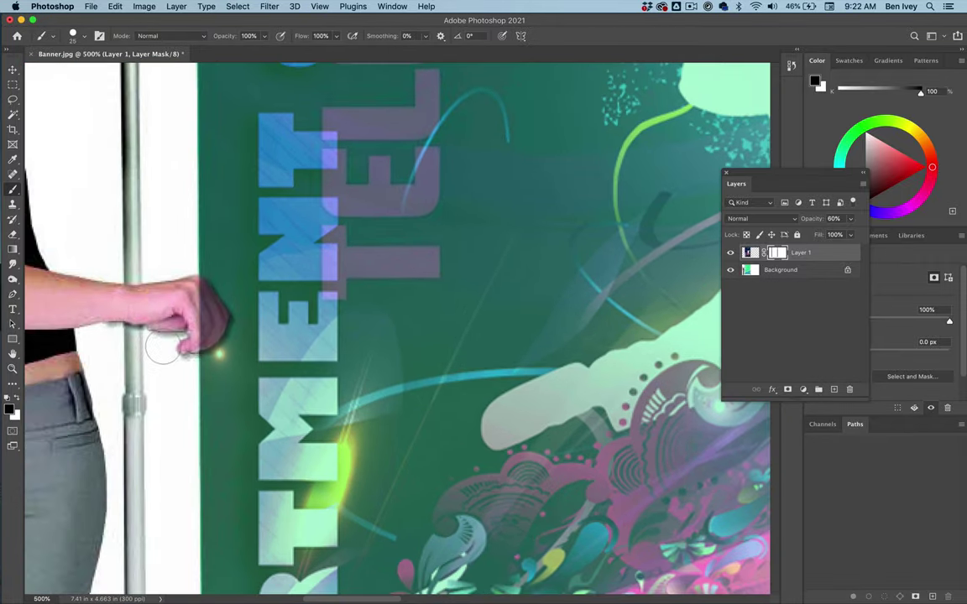
{"action": "scroll", "coordinate": [166, 351], "scroll_direction": "right", "scroll_amount": 3}
{"action": "key", "text": "super+plus"}
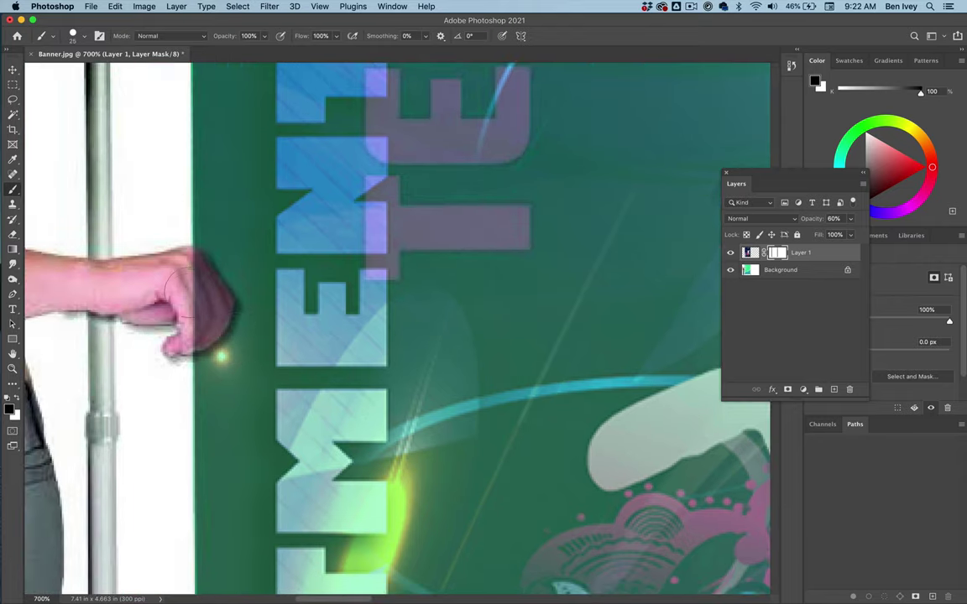
{"action": "mouse_move", "coordinate": [168, 243]}
{"action": "left_mouse_down"}
{"action": "mouse_move", "coordinate": [200, 317]}
{"action": "mouse_move", "coordinate": [139, 308]}
{"action": "left_mouse_up"}
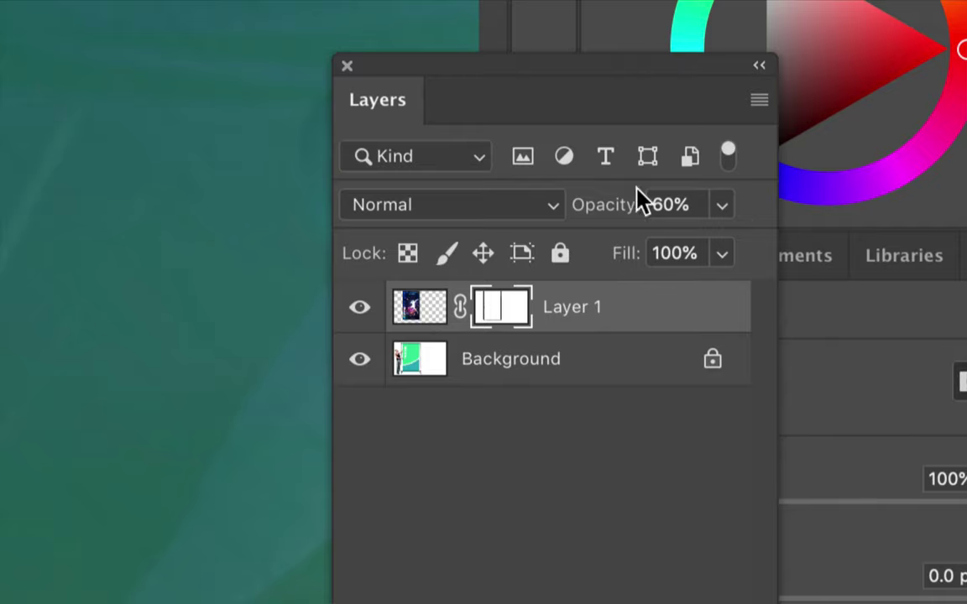
Raise Layer 1's opacity to 100% and flatten the image.
{"action": "left_click", "coordinate": [722, 206]}
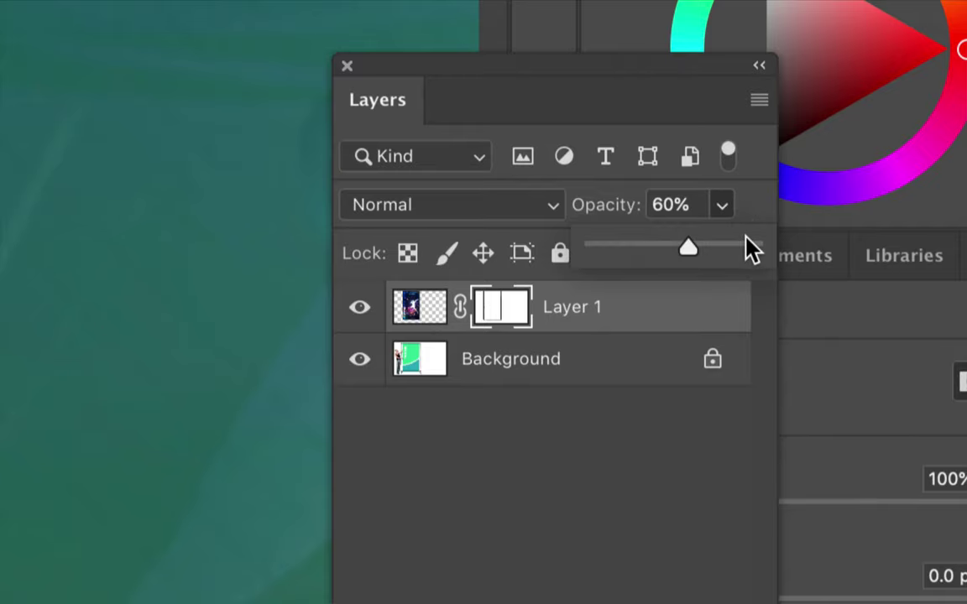
{"action": "left_click_drag", "start_coordinate": [752, 248], "coordinate": [764, 254]}
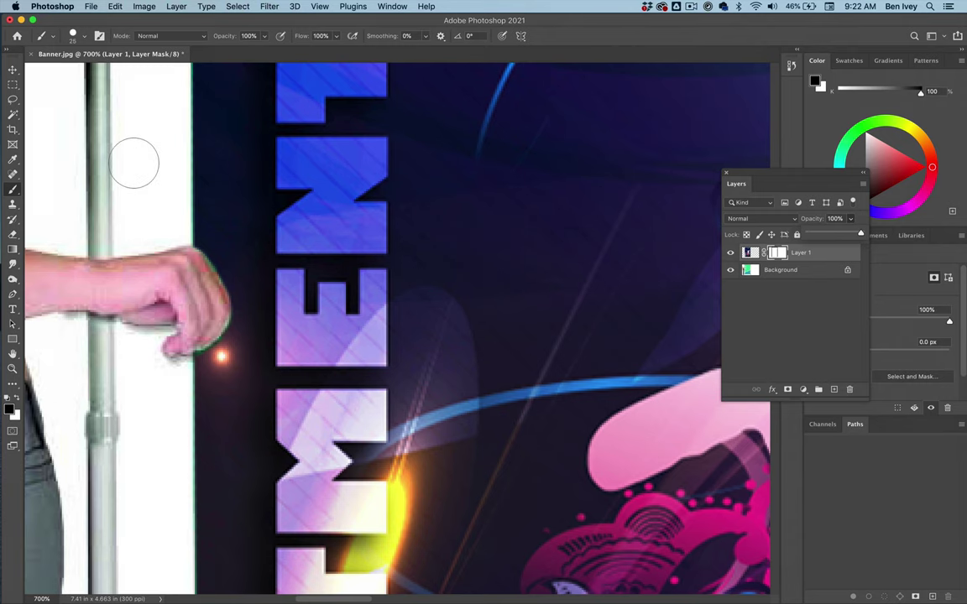
{"action": "key", "text": "super+0"}
{"action": "key", "text": "super+1"}
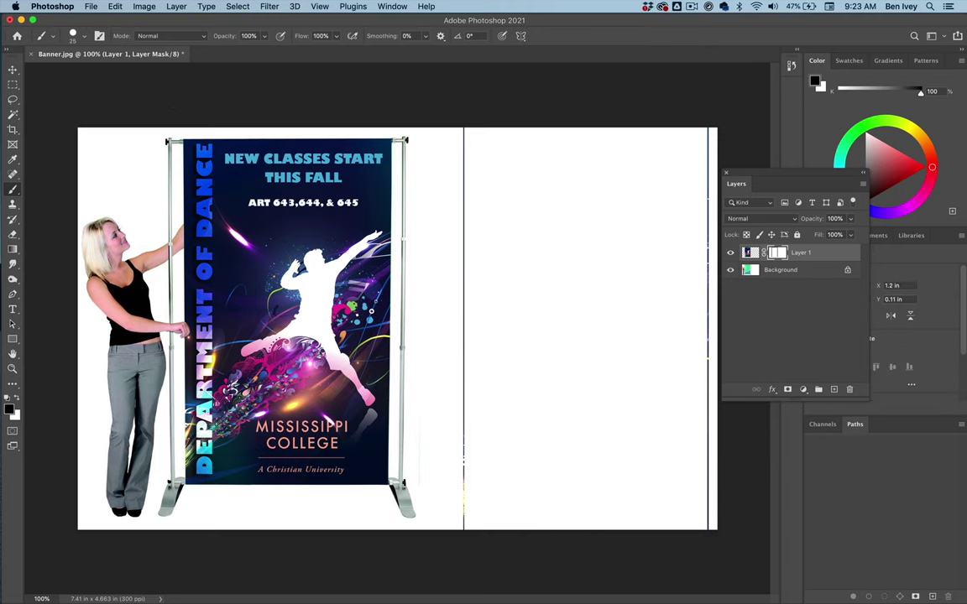
{"action": "left_click", "coordinate": [174, 6]}
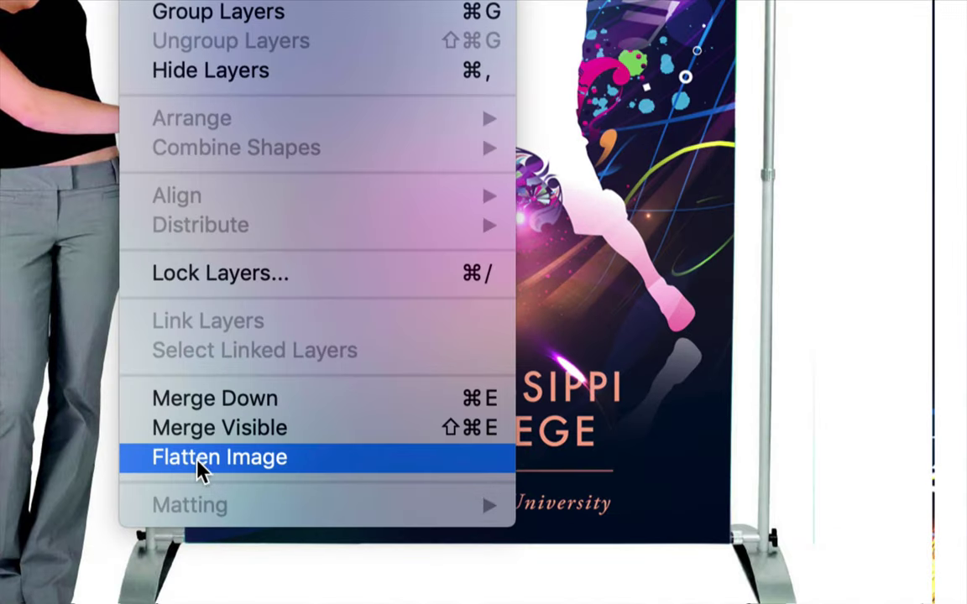
{"action": "left_click", "coordinate": [198, 460]}
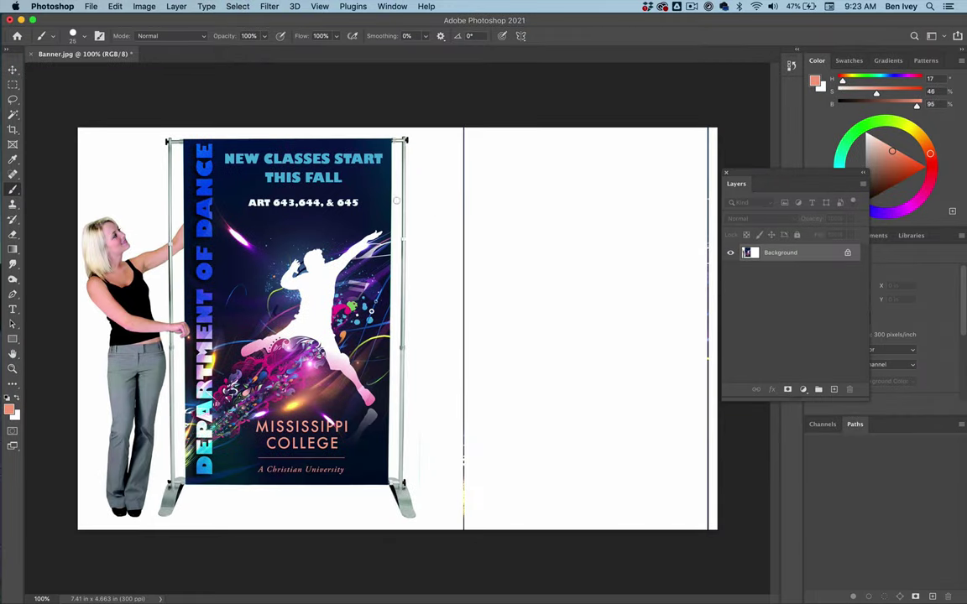
Save the finished Banner.jpg and close the document.
{"action": "left_click", "coordinate": [91, 7]}
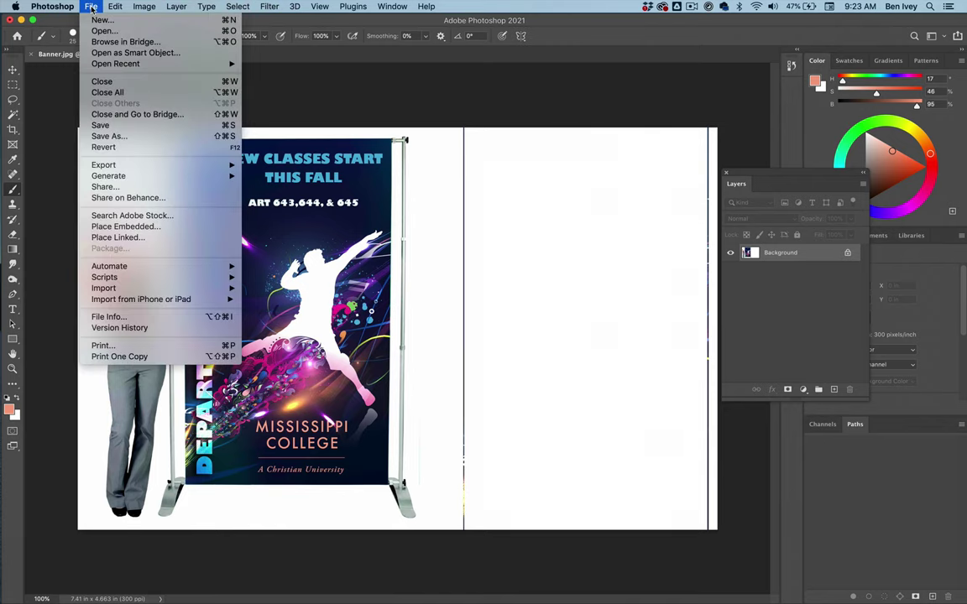
{"action": "left_click", "coordinate": [109, 124]}
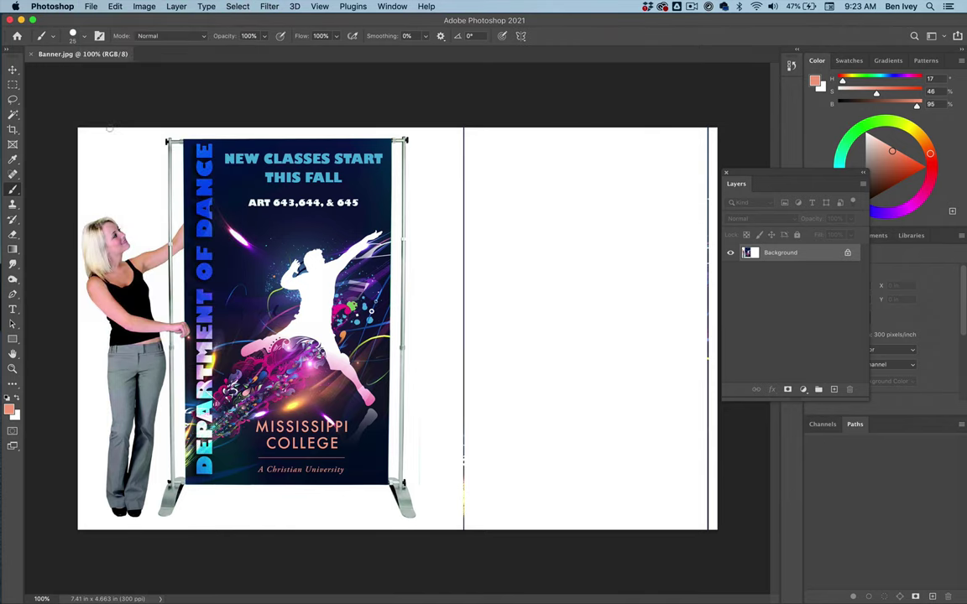
{"action": "key", "text": "super+w"}
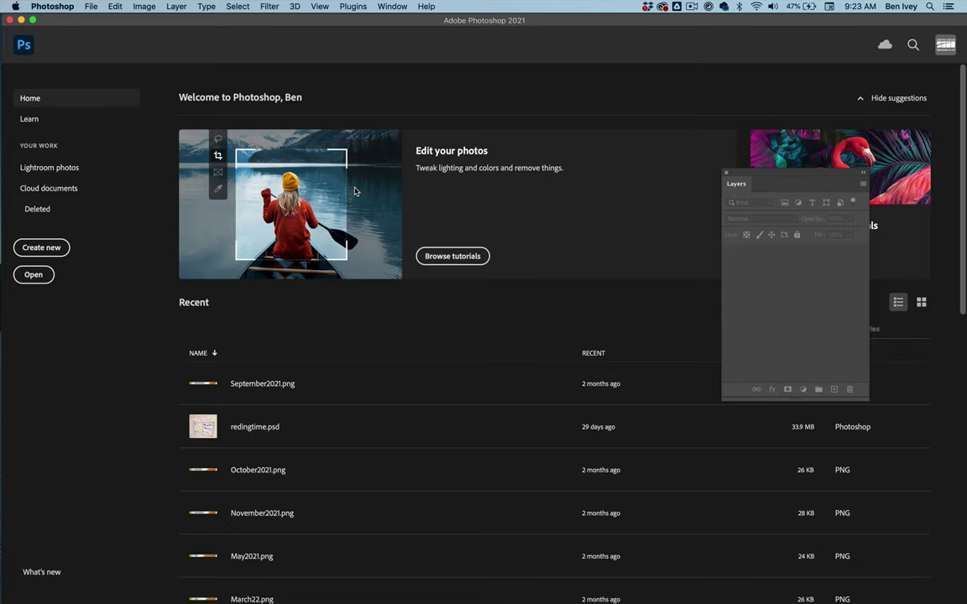
Open Billboard.jpg from the Simple Mockups folder in Photoshop.
{"action": "key", "text": "ctrl+Up"}
{"action": "left_click", "coordinate": [234, 147]}
{"action": "left_click", "coordinate": [375, 187]}
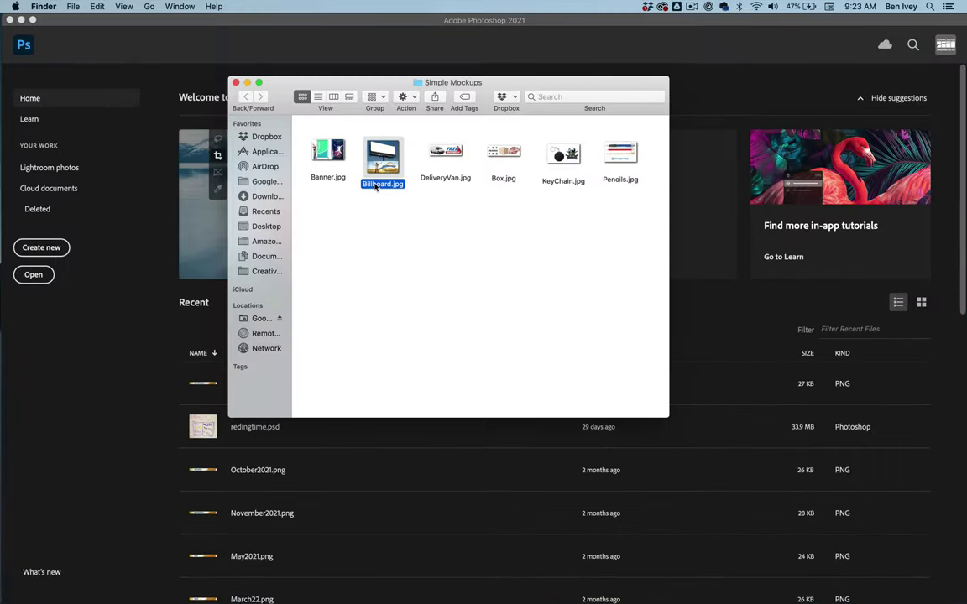
{"action": "left_click_drag", "start_coordinate": [375, 187], "coordinate": [402, 587]}
{"action": "scroll", "coordinate": [162, 279], "scroll_direction": "up", "scroll_amount": 3}
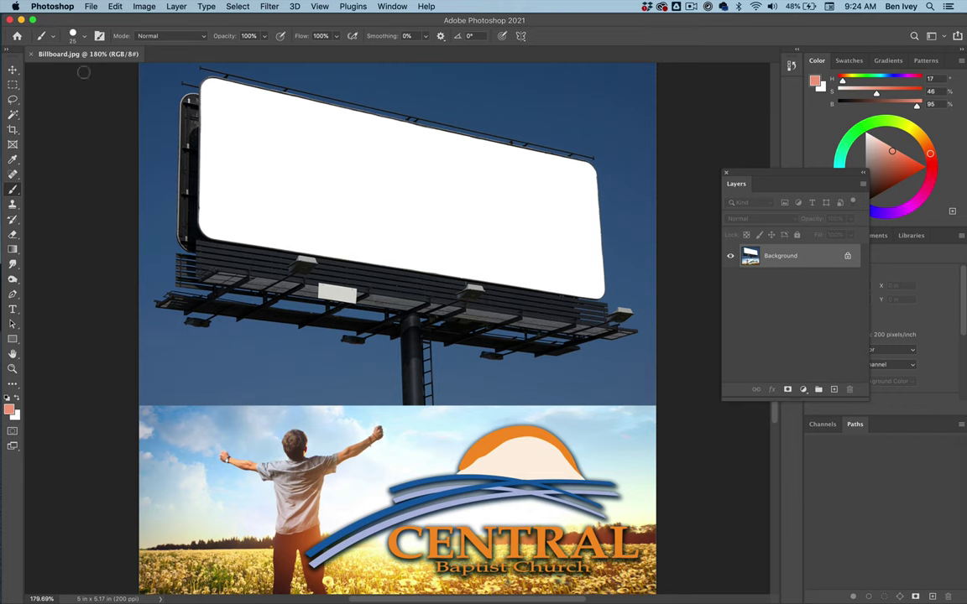
Select the Central Baptist Church artwork below the billboard photo with a rectangular marquee and cut it from the Background layer.
{"action": "left_click", "coordinate": [11, 86]}
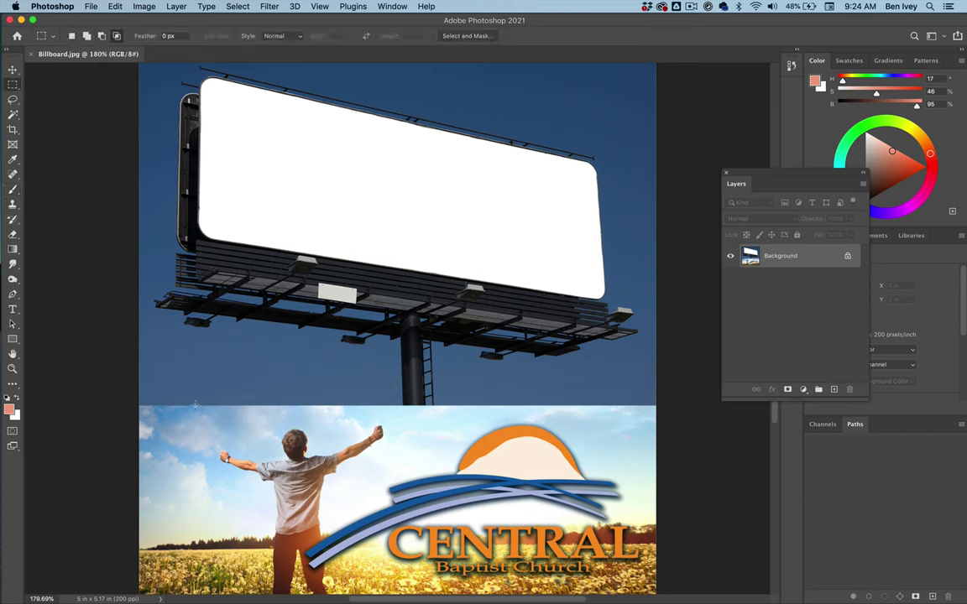
{"action": "left_click_drag", "start_coordinate": [136, 406], "coordinate": [662, 557]}
{"action": "left_click", "coordinate": [115, 6]}
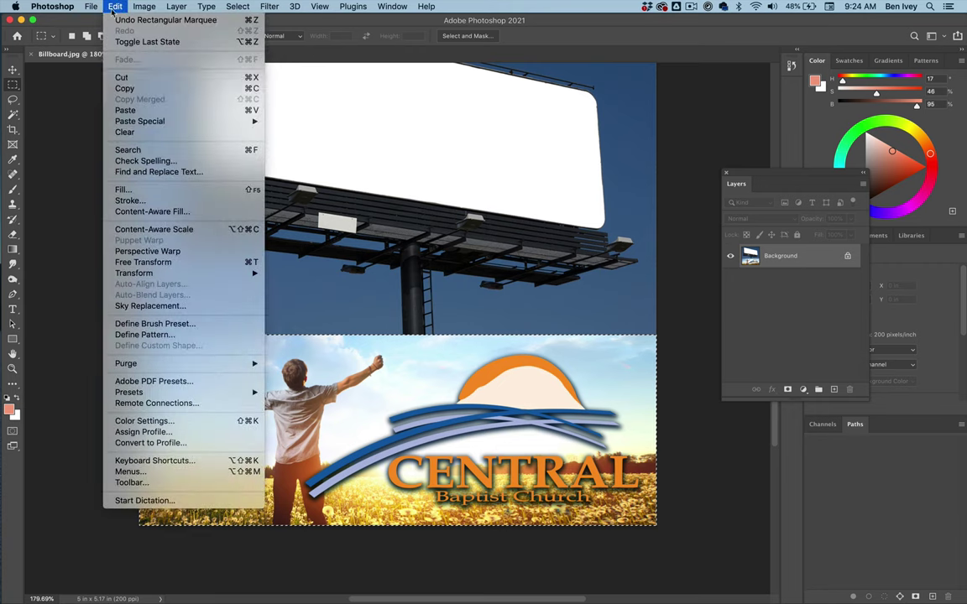
{"action": "left_click", "coordinate": [131, 80]}
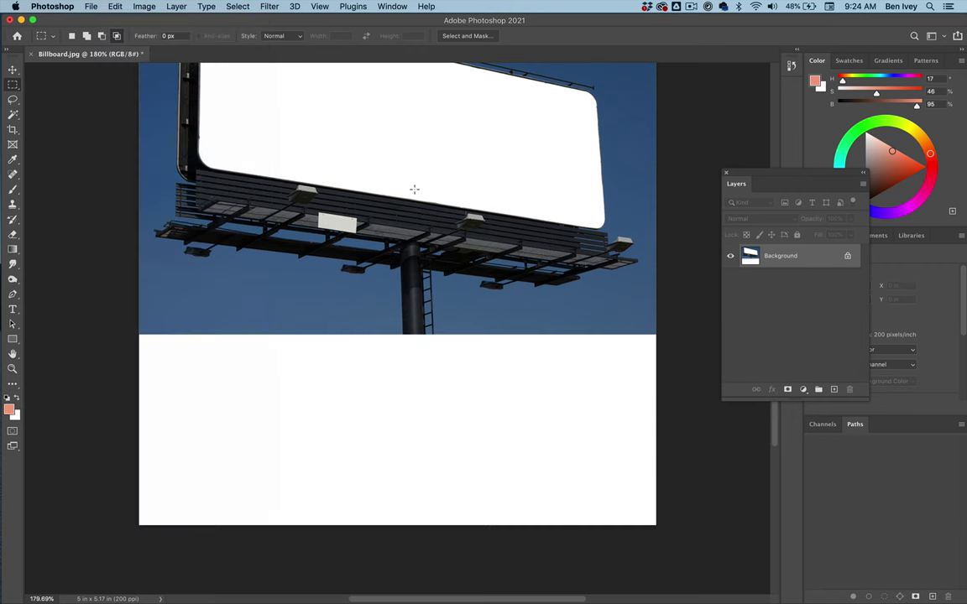
Paste the cut church artwork as a new layer and move it up over the blank billboard.
{"action": "left_click", "coordinate": [114, 6]}
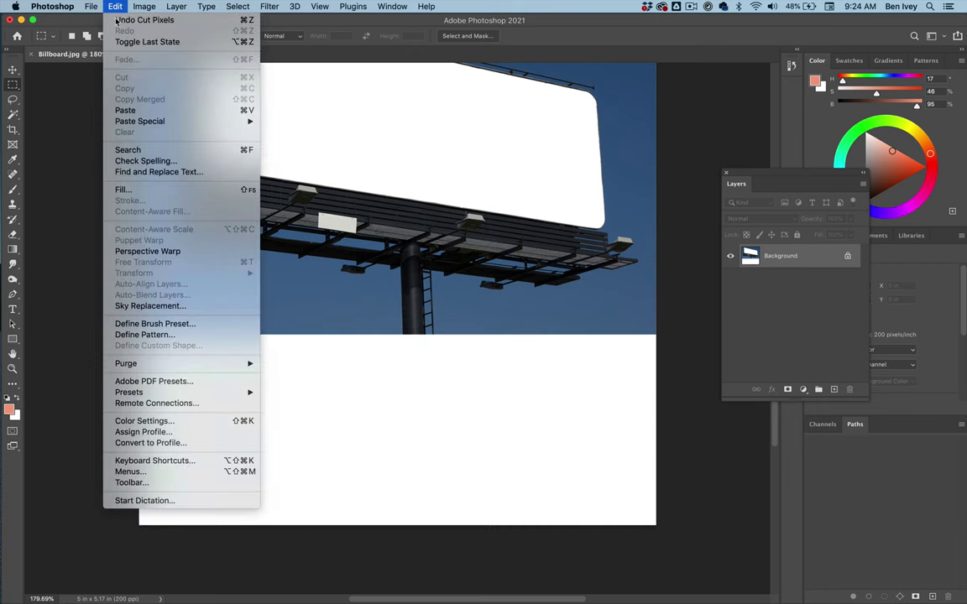
{"action": "left_click", "coordinate": [125, 110]}
{"action": "left_click", "coordinate": [12, 70]}
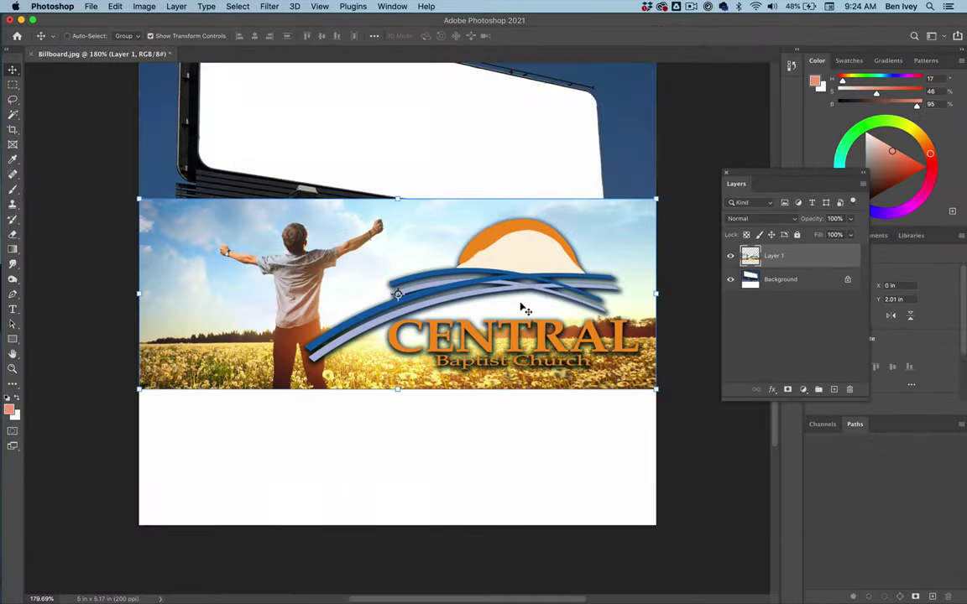
{"action": "left_click_drag", "start_coordinate": [108, 243], "coordinate": [115, 508]}
{"action": "left_click_drag", "start_coordinate": [481, 380], "coordinate": [460, 222]}
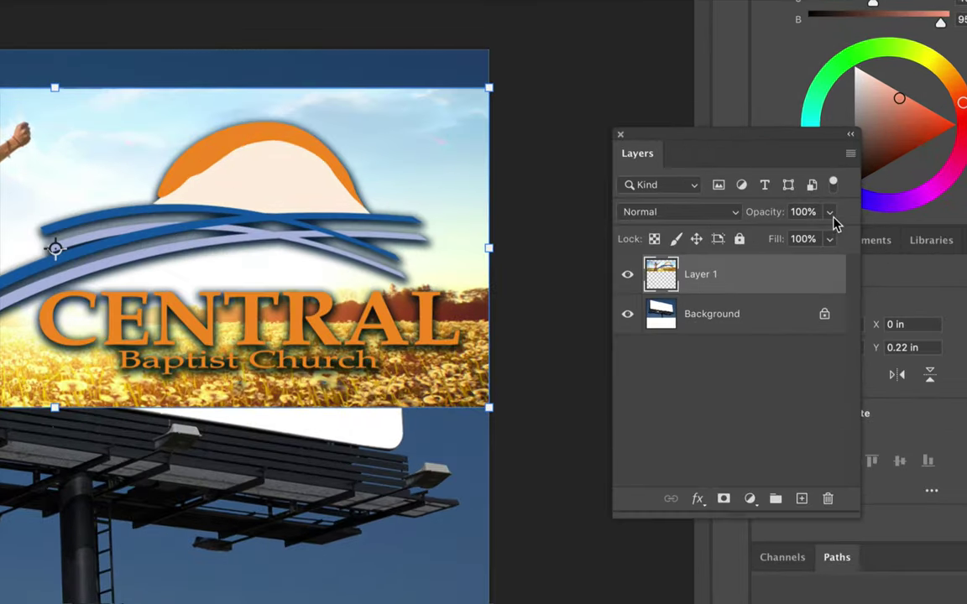
Lower the opacity of the church artwork layer to 53%.
{"action": "left_click", "coordinate": [851, 222]}
{"action": "left_click_drag", "start_coordinate": [848, 234], "coordinate": [785, 239]}
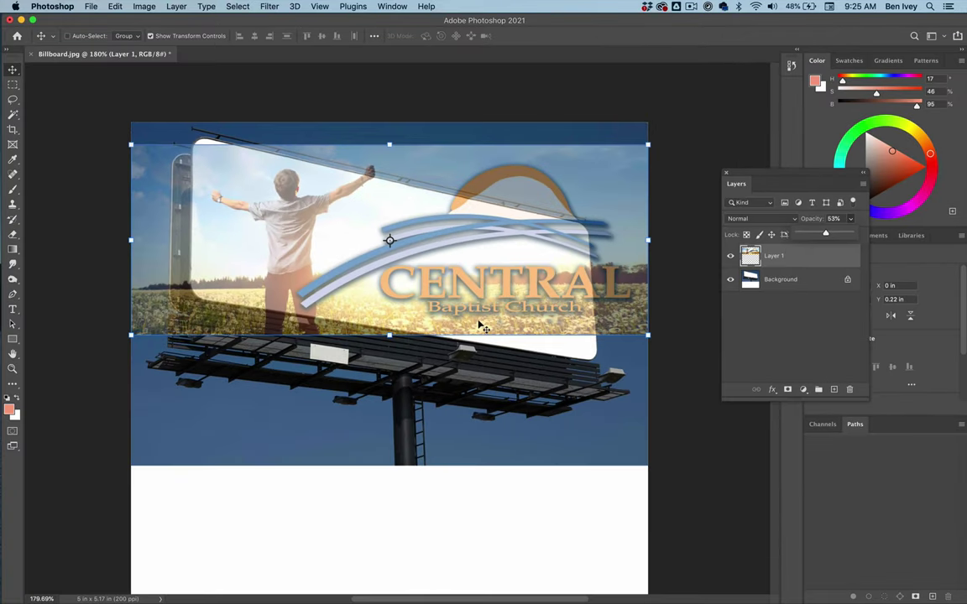
{"action": "left_click", "coordinate": [482, 325]}
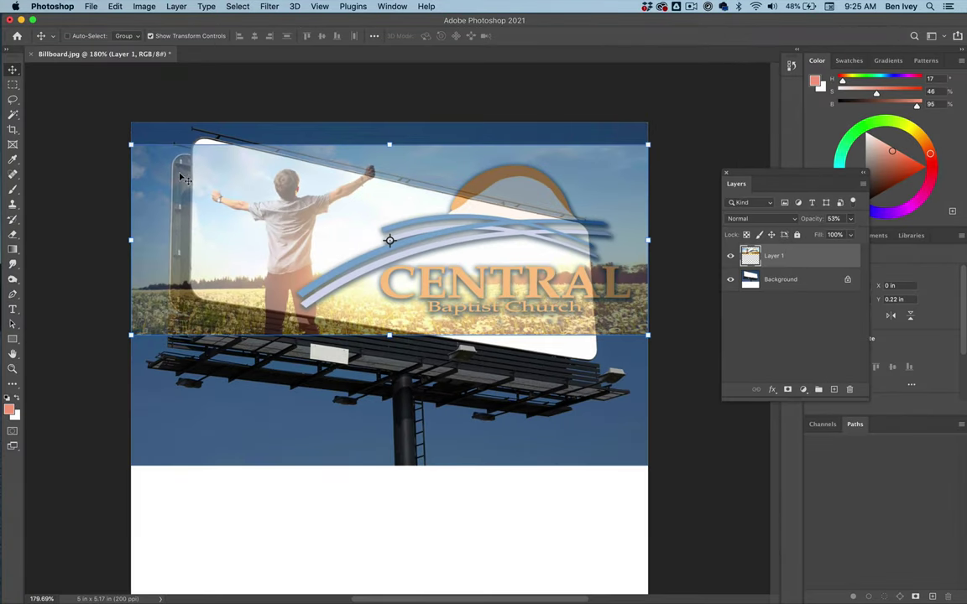
Start a Distort transform on the church artwork layer.
{"action": "left_click", "coordinate": [116, 5]}
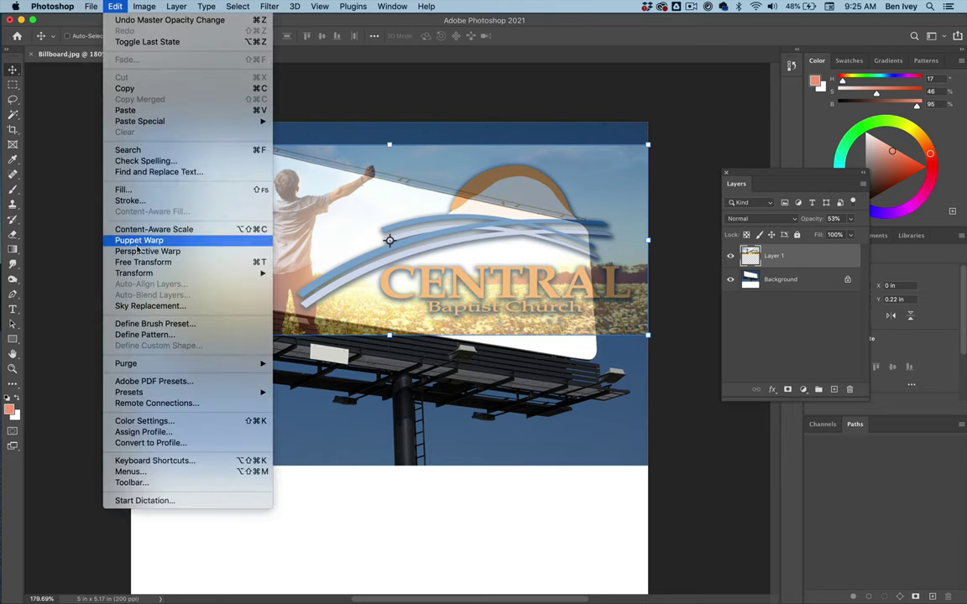
{"action": "mouse_move", "coordinate": [140, 277]}
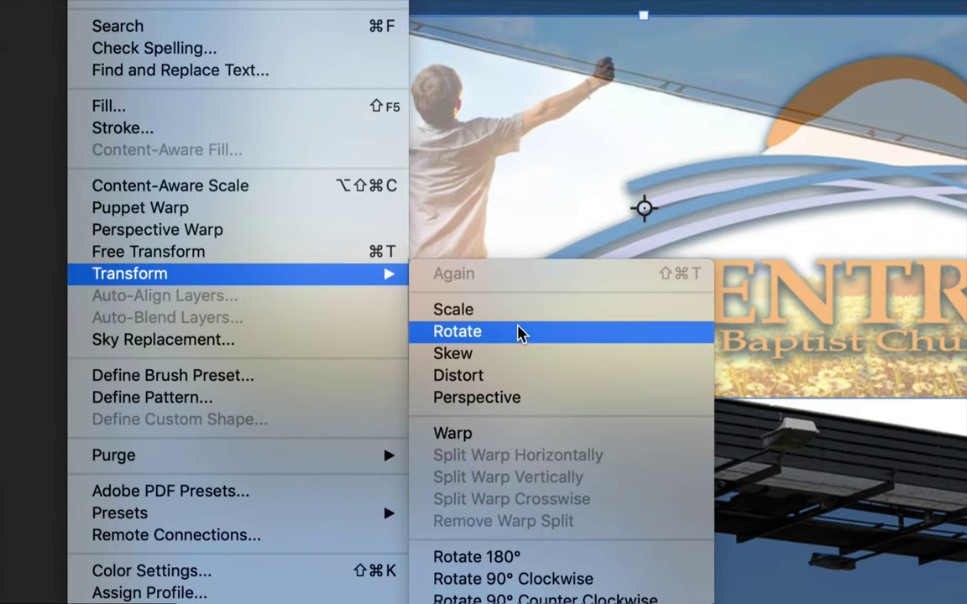
{"action": "left_click", "coordinate": [546, 382]}
{"action": "scroll", "coordinate": [276, 25], "scroll_direction": "up", "scroll_amount": 3}
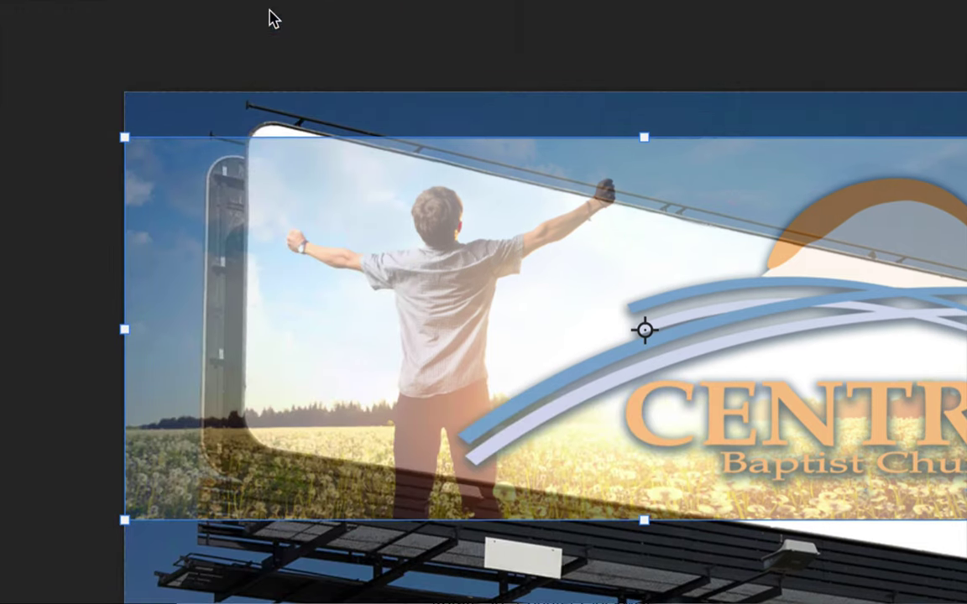
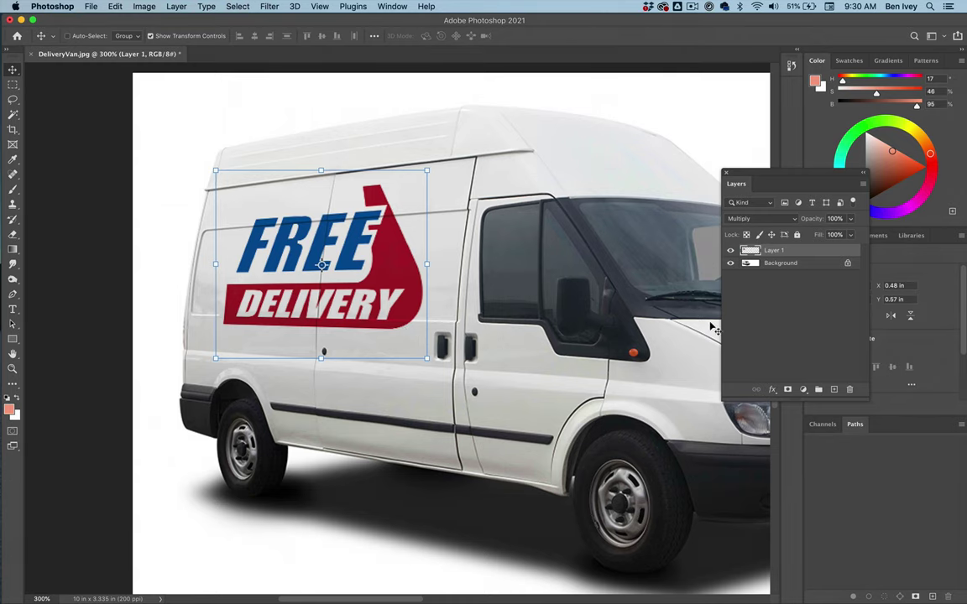
Deselect the Free Delivery artwork layer, fit the van image in view and close DeliveryVan.jpg without saving.
{"action": "left_click", "coordinate": [809, 298]}
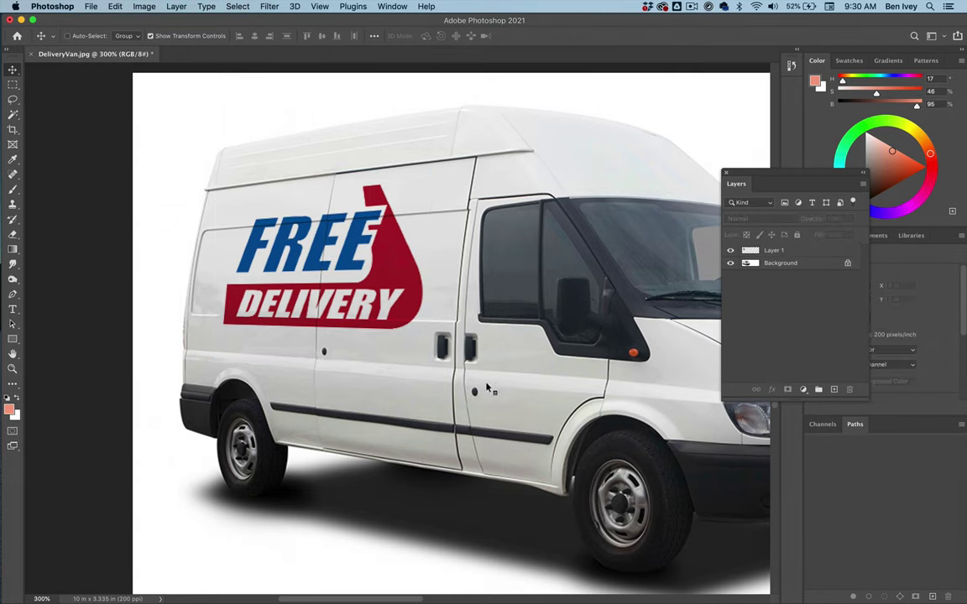
{"action": "key", "text": "super+0"}
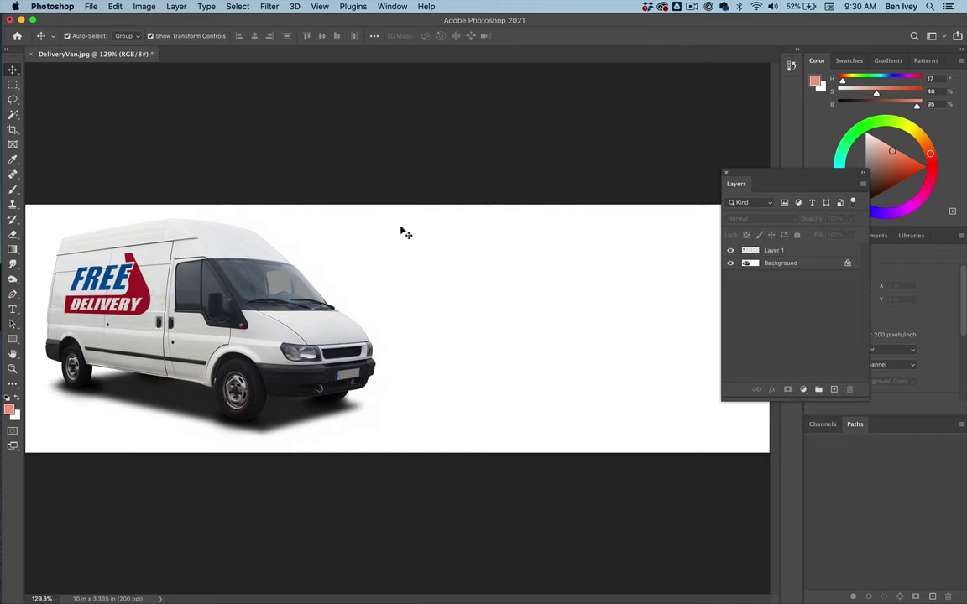
{"action": "key", "text": "super+w"}
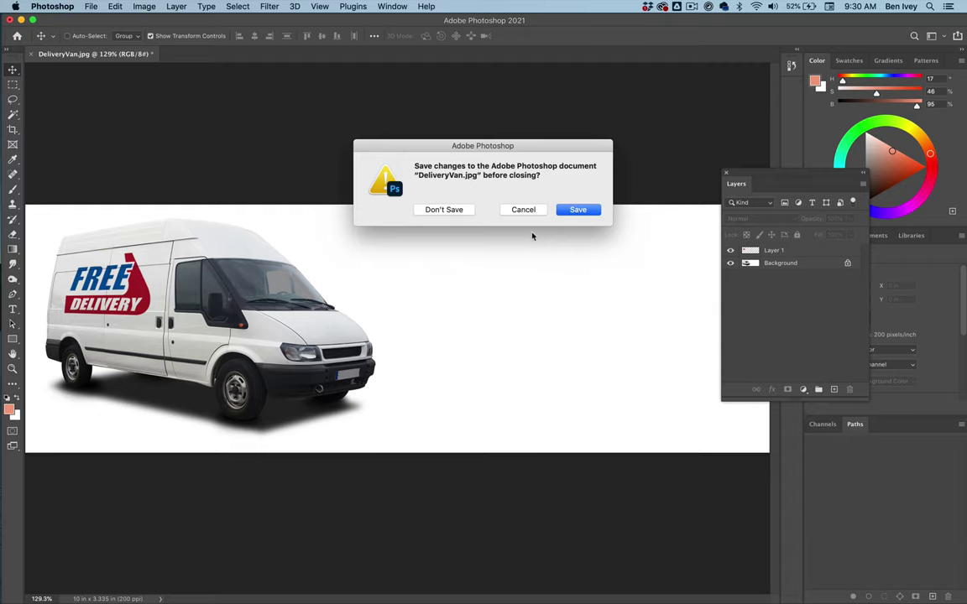
{"action": "key", "text": "super+d"}
Open Box.jpg from the Simple Mockups folder in Photoshop.
{"action": "key", "text": "ctrl+Up"}
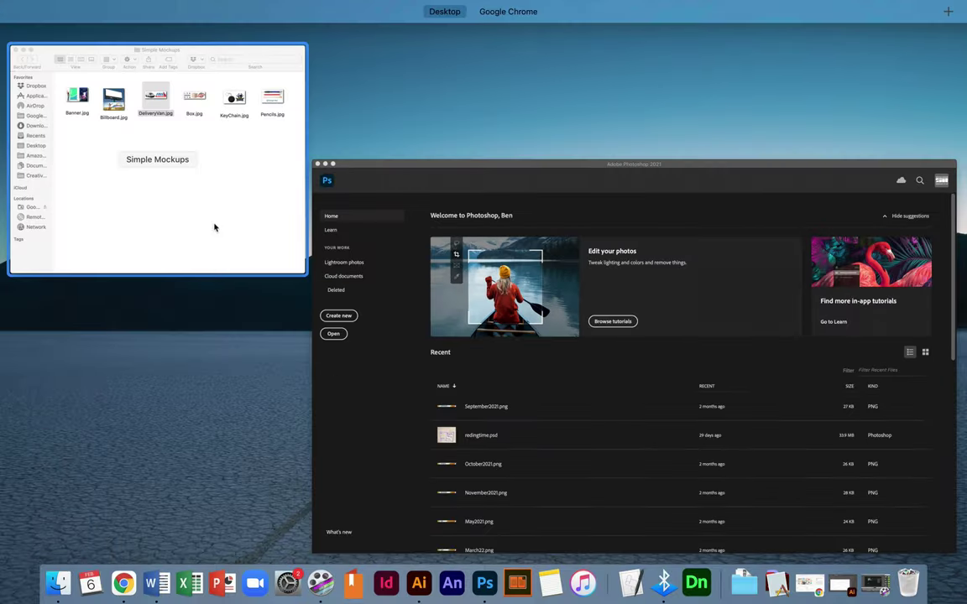
{"action": "left_click", "coordinate": [202, 210]}
{"action": "left_click_drag", "start_coordinate": [502, 154], "coordinate": [370, 419]}
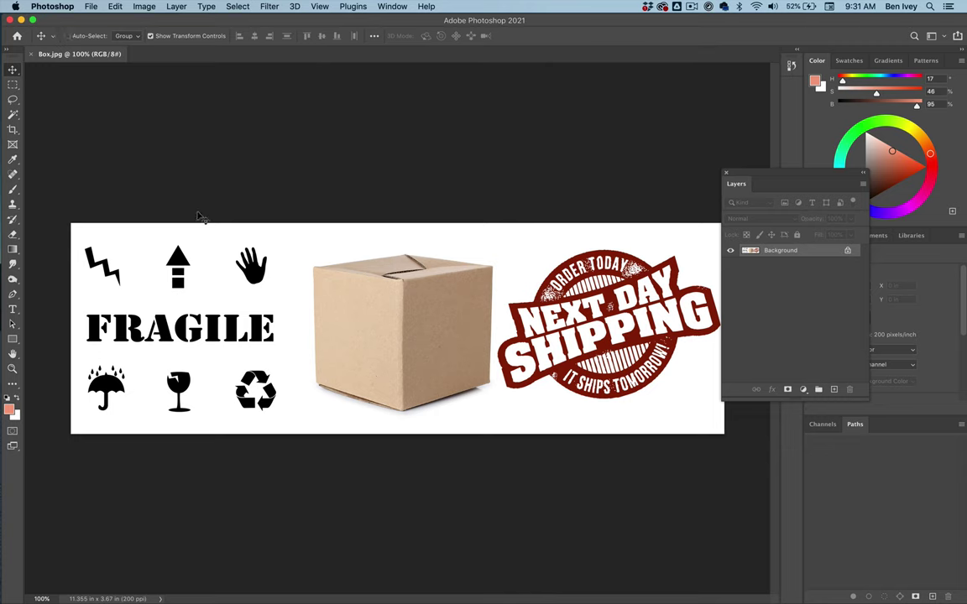
Select the Next Day Shipping stamp with a rectangular marquee, cut it and paste it as a new layer.
{"action": "left_click", "coordinate": [14, 85]}
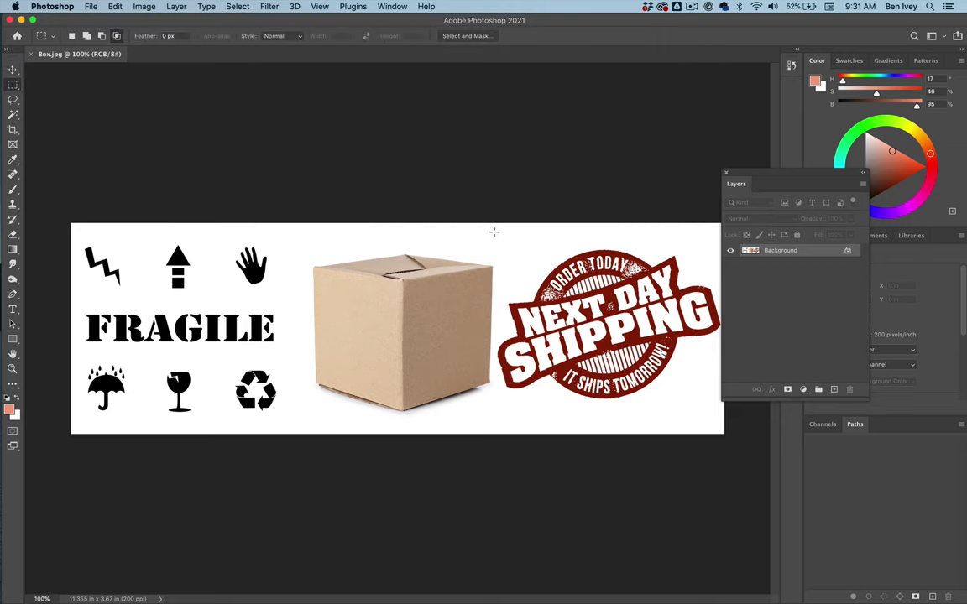
{"action": "left_click_drag", "start_coordinate": [494, 231], "coordinate": [723, 419]}
{"action": "key", "text": "super+x"}
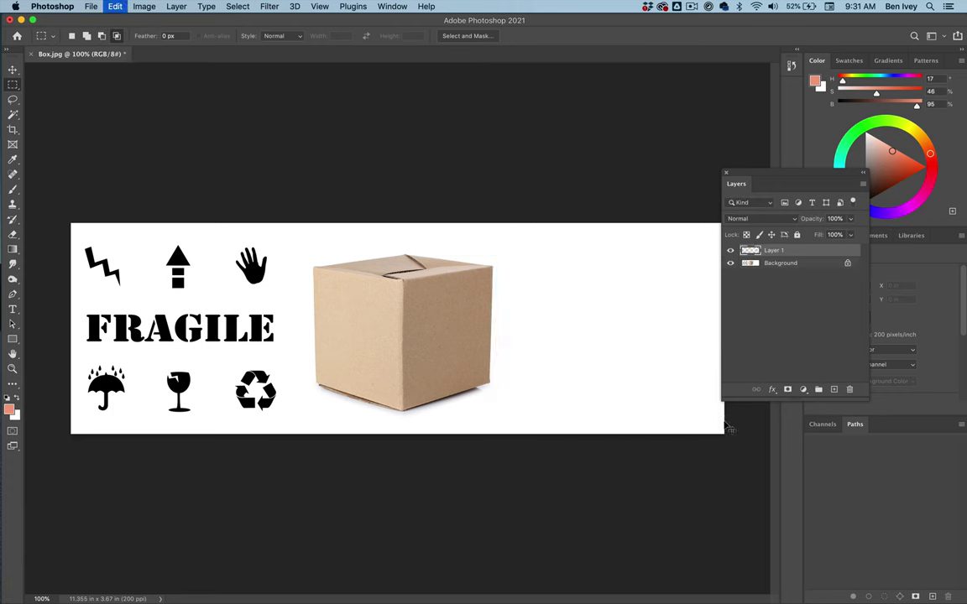
{"action": "key", "text": "super+v"}
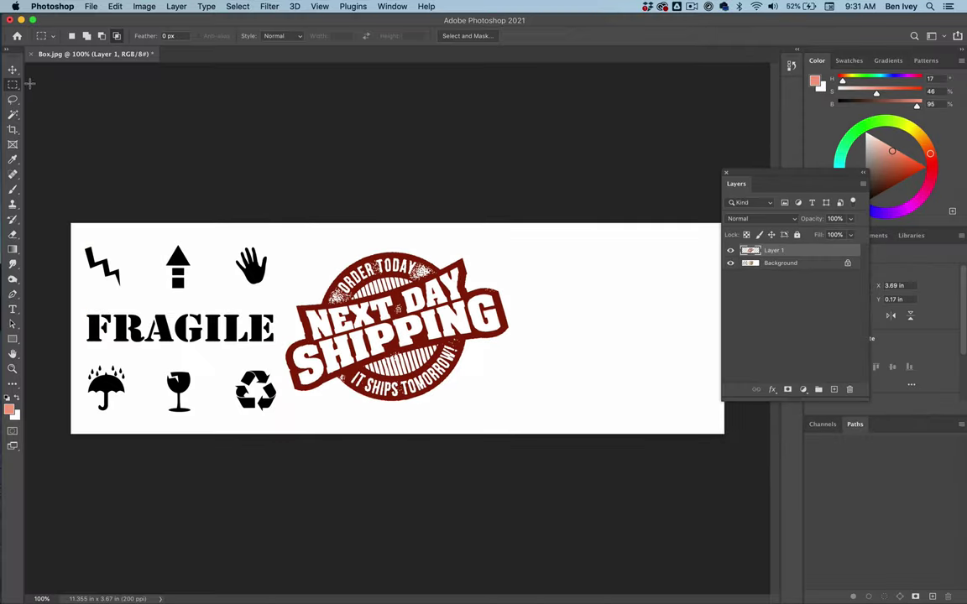
Set the blending mode of the Next Day Shipping stamp layer to Multiply.
{"action": "left_click", "coordinate": [13, 70]}
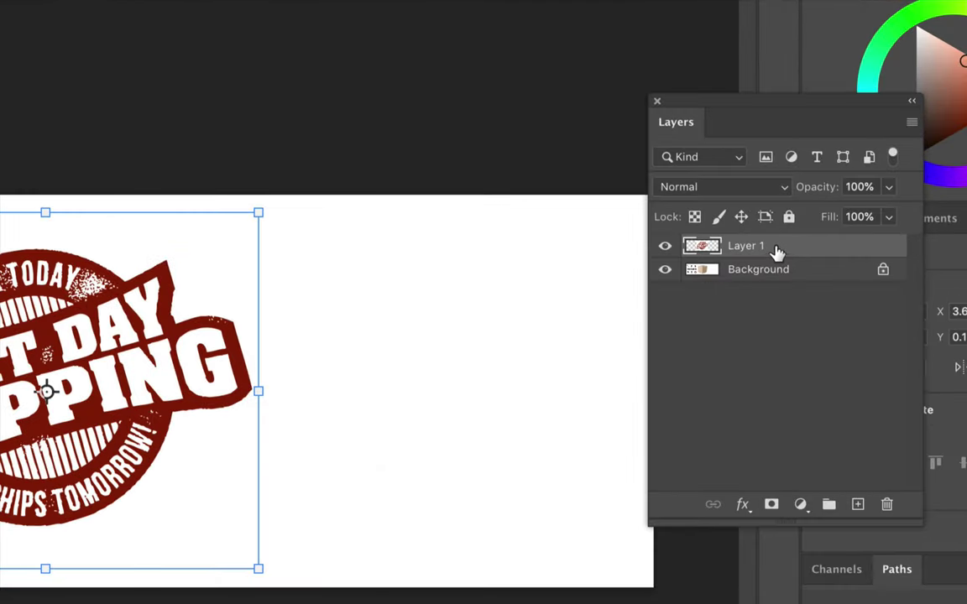
{"action": "left_click", "coordinate": [773, 219]}
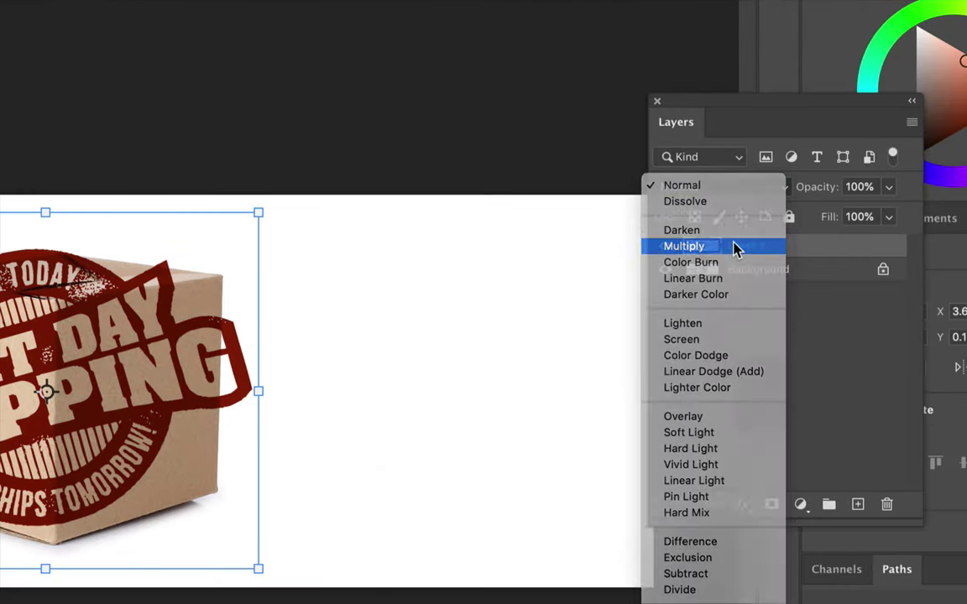
{"action": "left_click", "coordinate": [733, 248]}
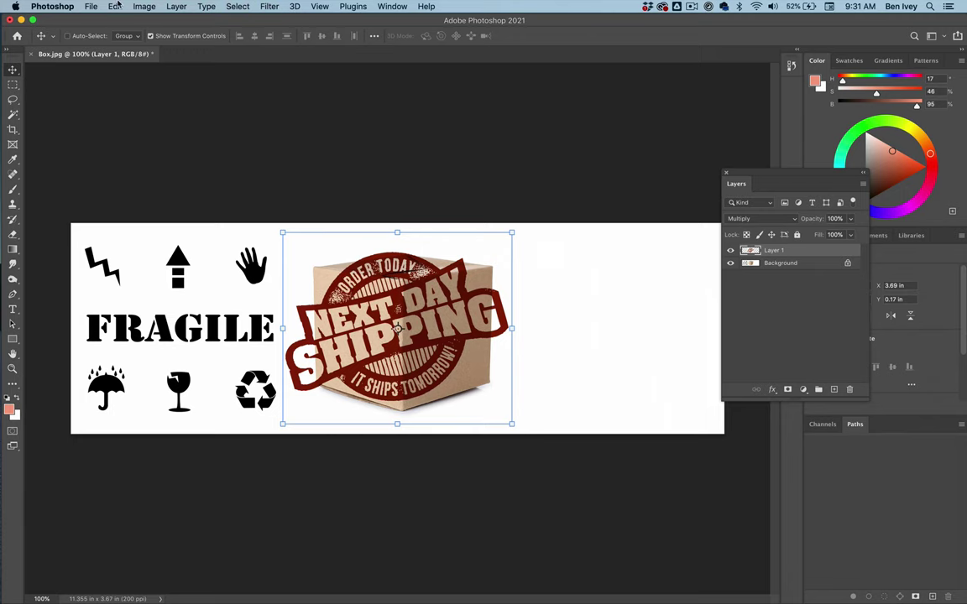
{"action": "left_click", "coordinate": [116, 8]}
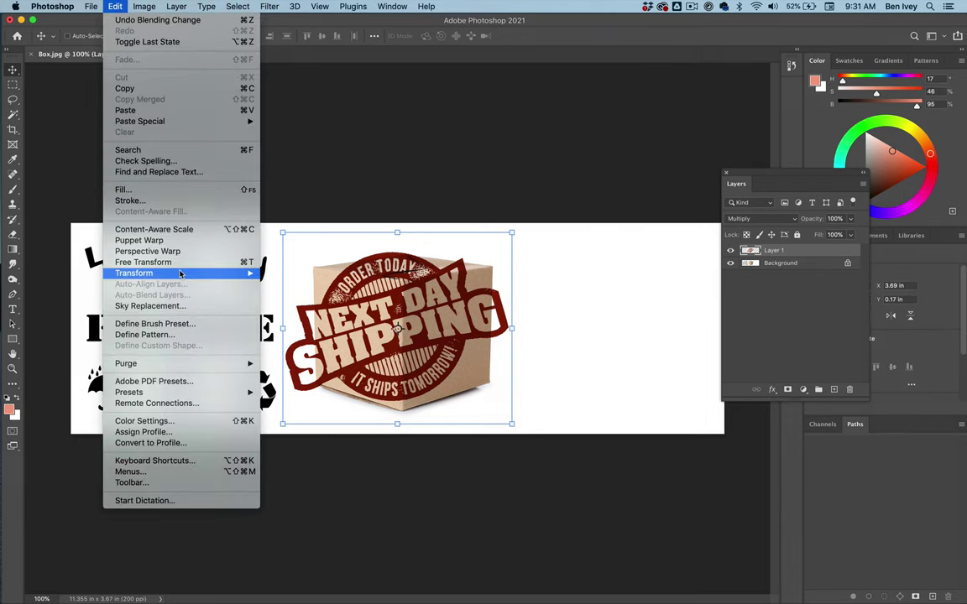
{"action": "left_click", "coordinate": [78, 5]}
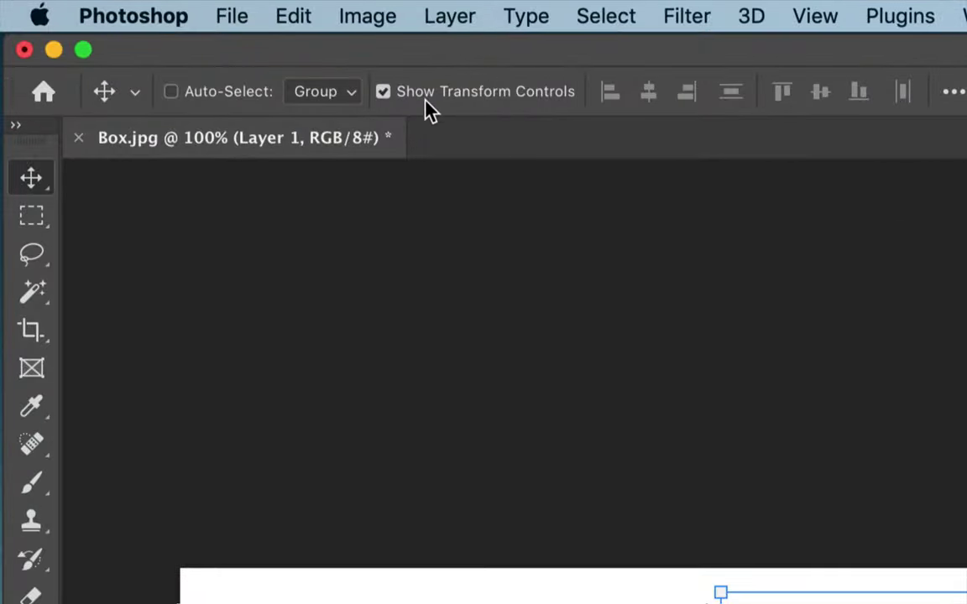
{"action": "left_click", "coordinate": [354, 92]}
{"action": "left_click", "coordinate": [340, 111]}
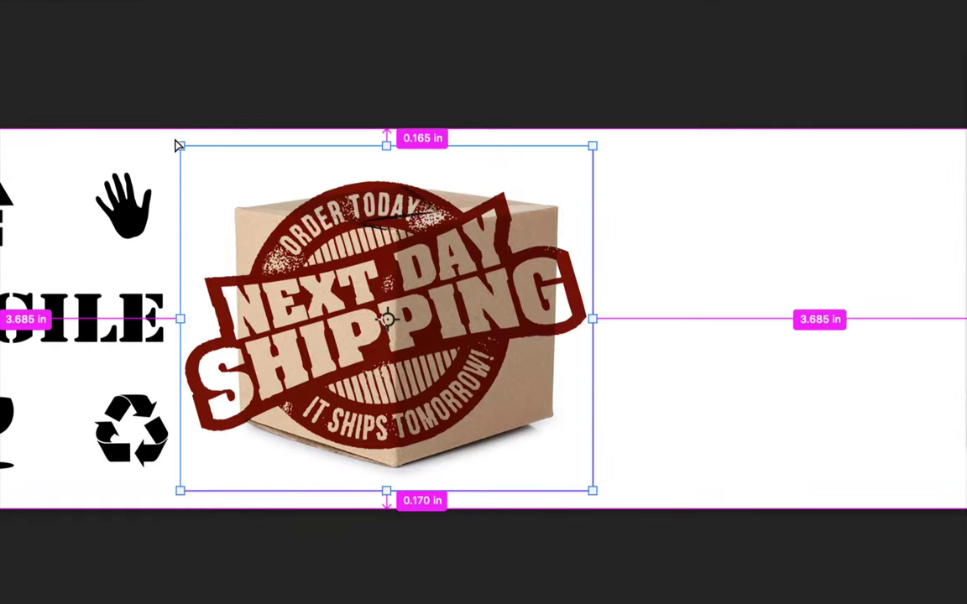
Distort the Next Day Shipping stamp corner by corner to match the perspective of the box's right face and apply the transform.
{"action": "left_click_drag", "start_coordinate": [184, 151], "coordinate": [411, 252]}
{"action": "left_click_drag", "start_coordinate": [593, 146], "coordinate": [547, 227]}
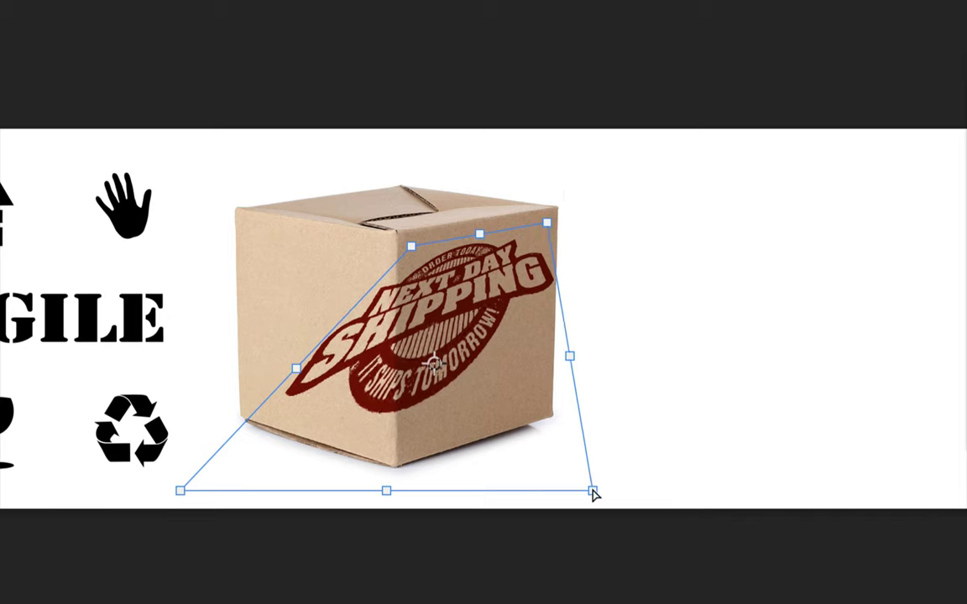
{"action": "left_click_drag", "start_coordinate": [592, 490], "coordinate": [541, 409]}
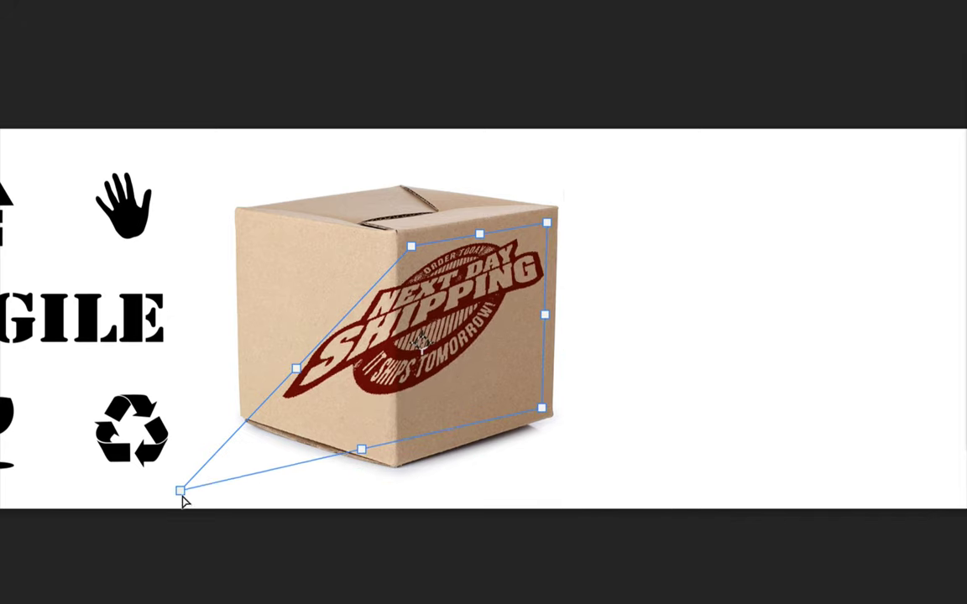
{"action": "left_click_drag", "start_coordinate": [181, 492], "coordinate": [413, 437]}
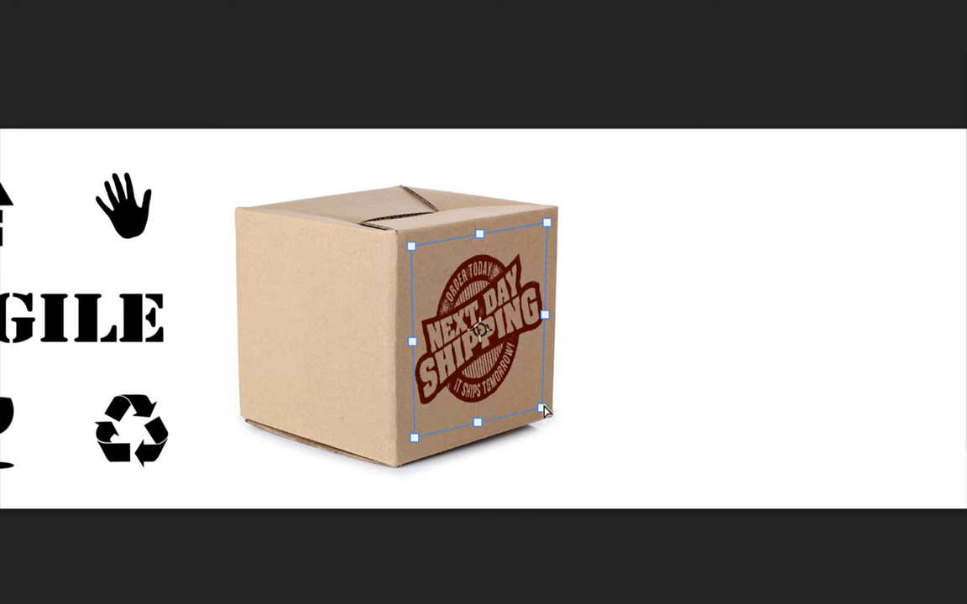
{"action": "left_click_drag", "start_coordinate": [543, 407], "coordinate": [546, 402]}
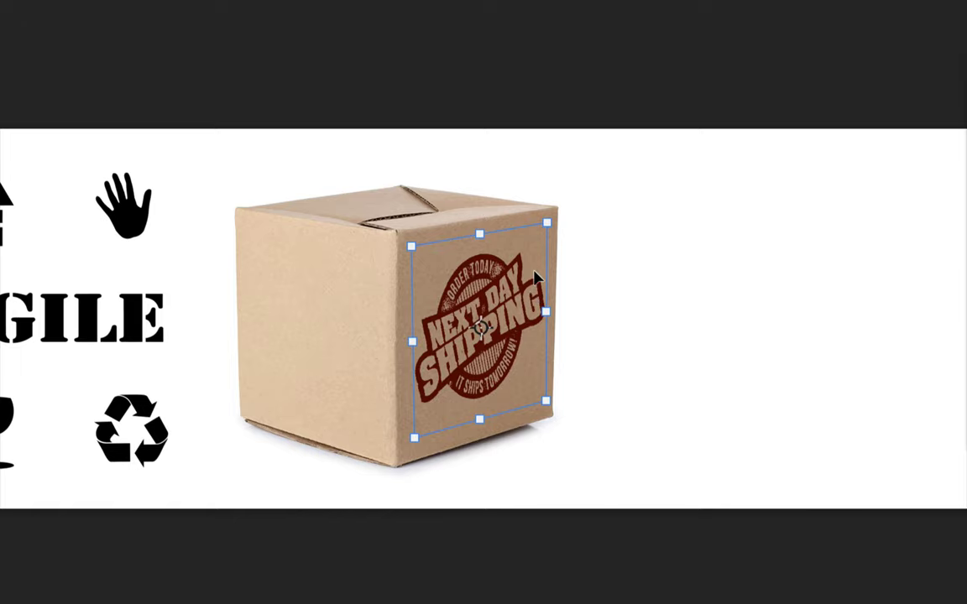
{"action": "key", "text": "Return"}
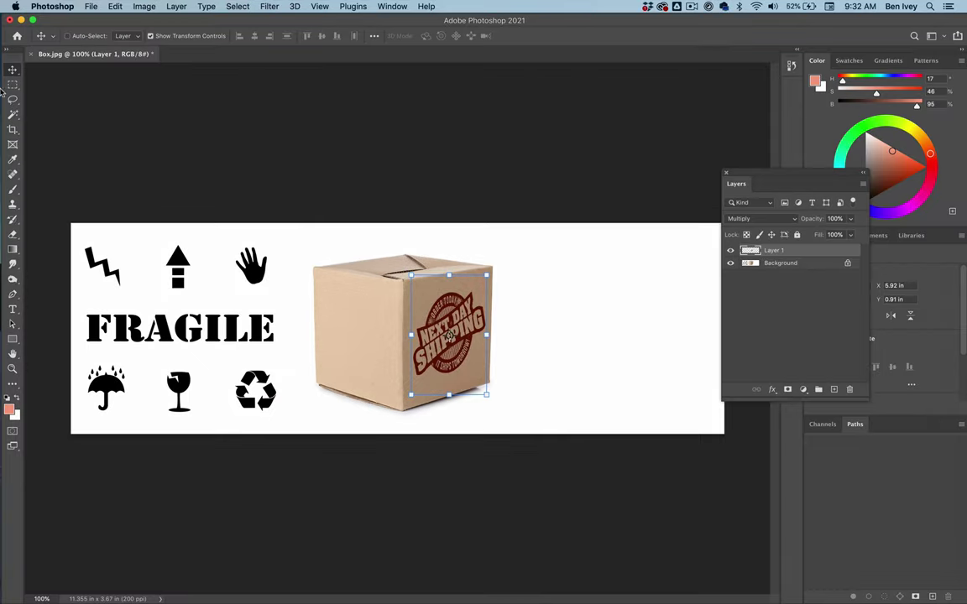
Cut the Fragile text and its six symbols from the Background layer with a rectangular marquee and paste them as a new layer.
{"action": "left_click", "coordinate": [13, 85]}
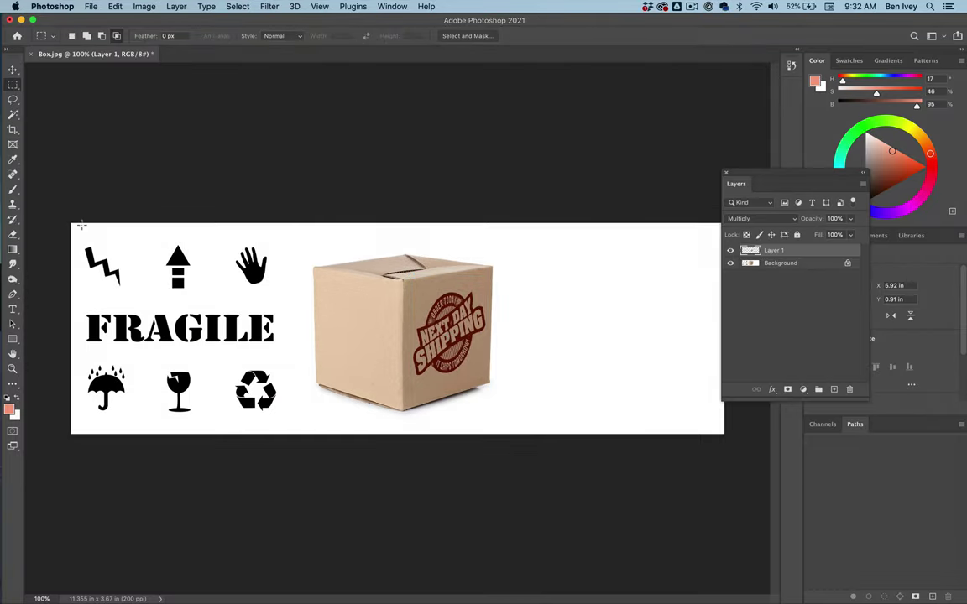
{"action": "double_click", "coordinate": [803, 267]}
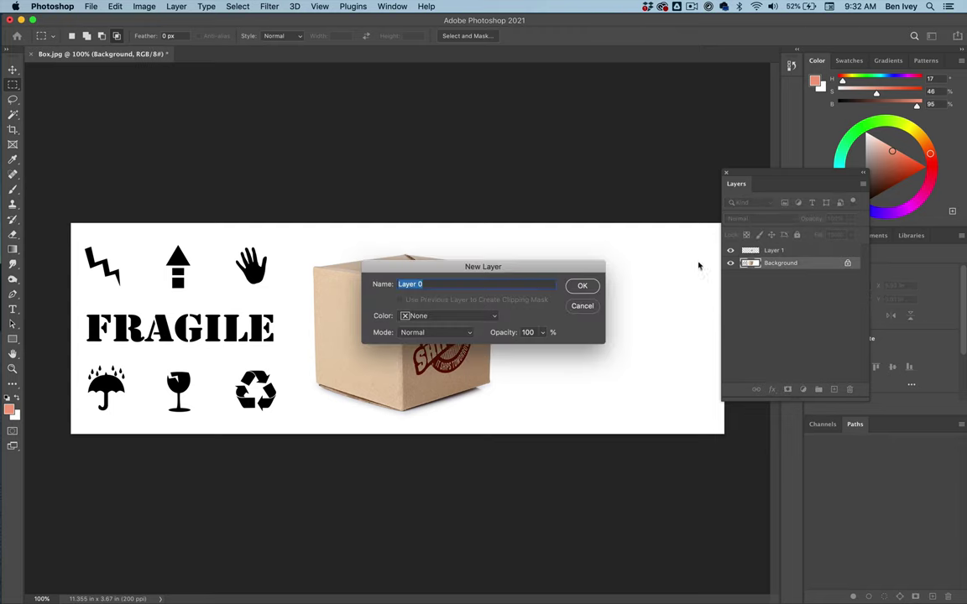
{"action": "left_click", "coordinate": [583, 305]}
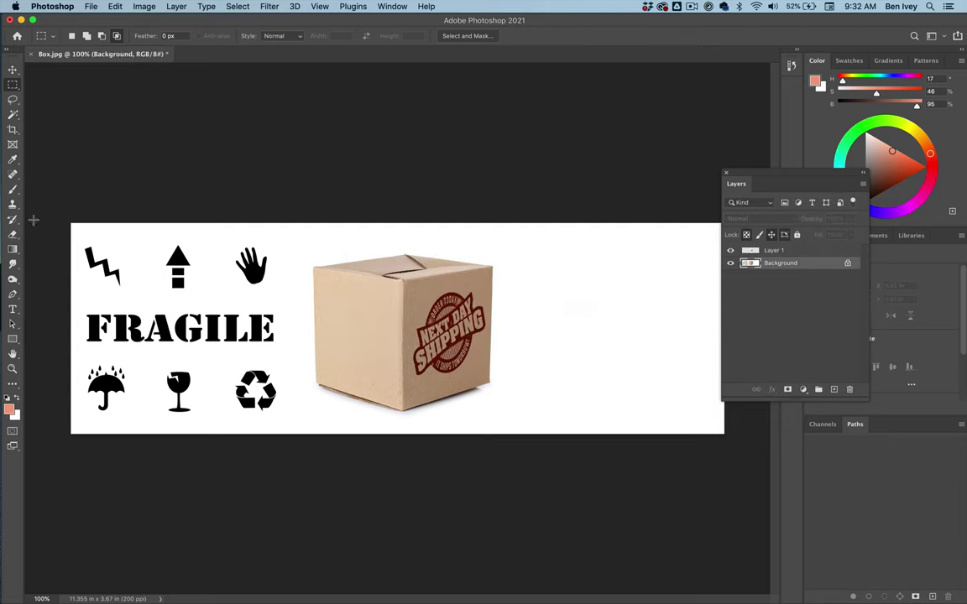
{"action": "left_click_drag", "start_coordinate": [71, 226], "coordinate": [295, 437]}
{"action": "key", "text": "super+x"}
{"action": "key", "text": "super+v"}
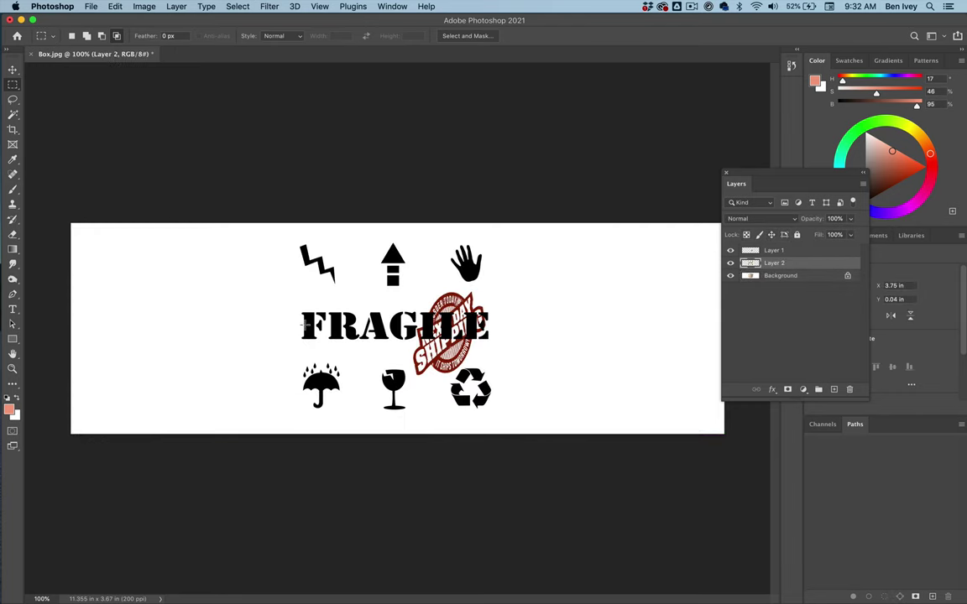
Set the blending mode of the Fragile artwork layer to Multiply.
{"action": "key", "text": "v"}
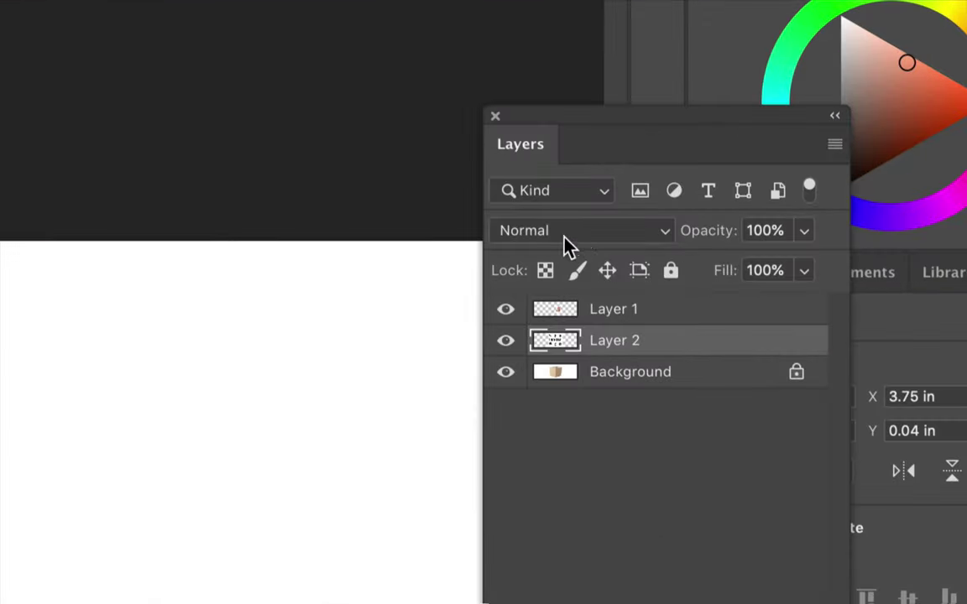
{"action": "left_click", "coordinate": [564, 237]}
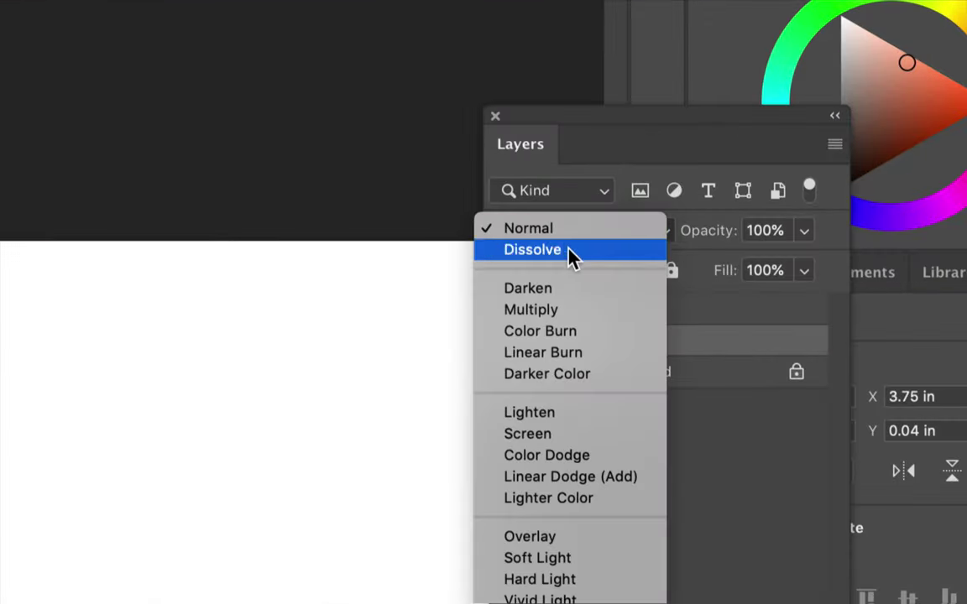
{"action": "left_click", "coordinate": [563, 309]}
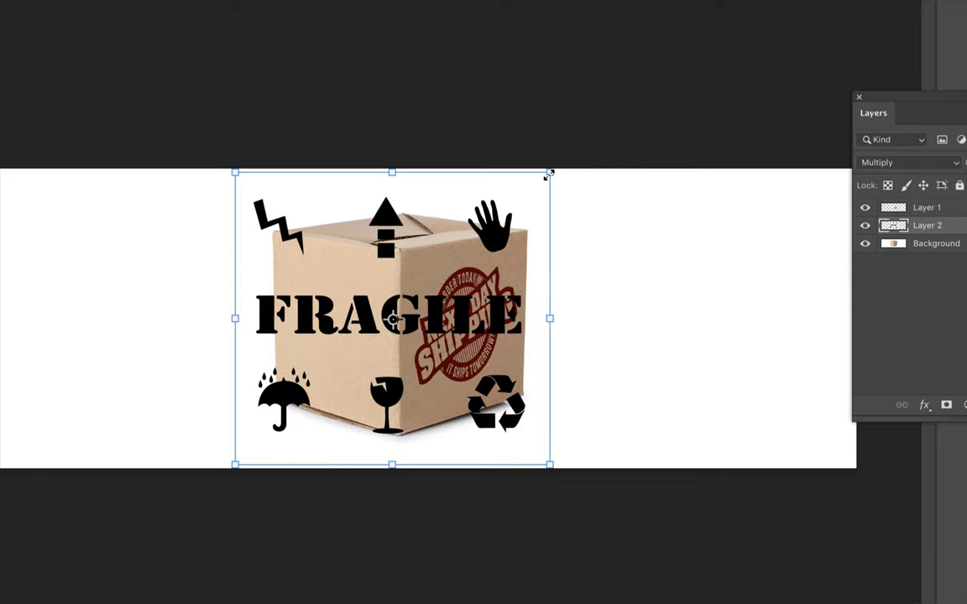
Distort the Fragile artwork corner by corner to match the perspective of the box's left face and apply the transform.
{"action": "left_click_drag", "start_coordinate": [552, 181], "coordinate": [395, 260]}
{"action": "left_click_drag", "start_coordinate": [235, 173], "coordinate": [277, 236]}
{"action": "left_click_drag", "start_coordinate": [235, 468], "coordinate": [285, 388]}
{"action": "left_click_drag", "start_coordinate": [554, 472], "coordinate": [391, 424]}
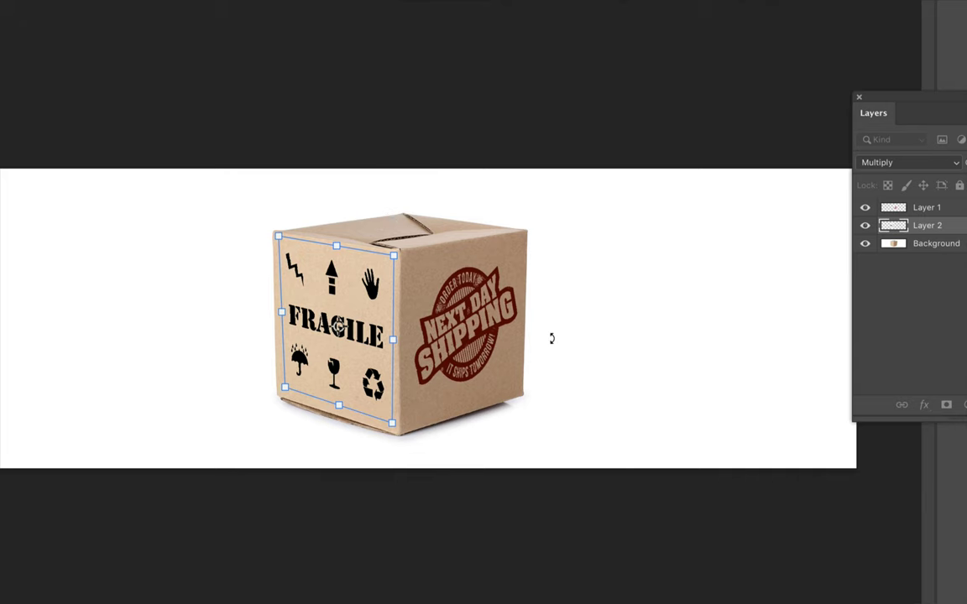
{"action": "key", "text": "Return"}
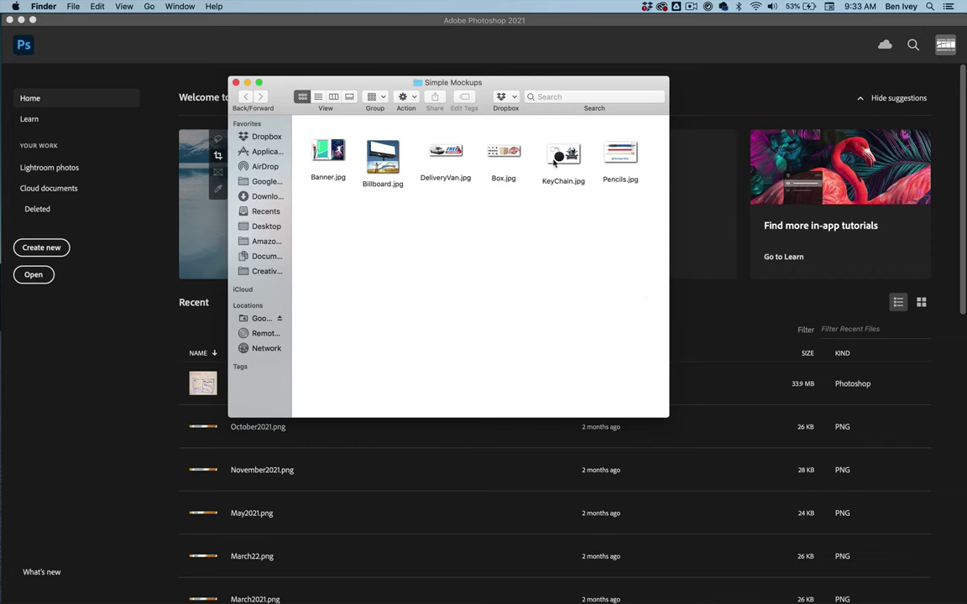
Open KeyChain.jpg from the Simple Mockups folder in Photoshop, and cut the Vikings logo with a circular marquee and paste it as a new layer.
{"action": "left_click_drag", "start_coordinate": [565, 152], "coordinate": [436, 220]}
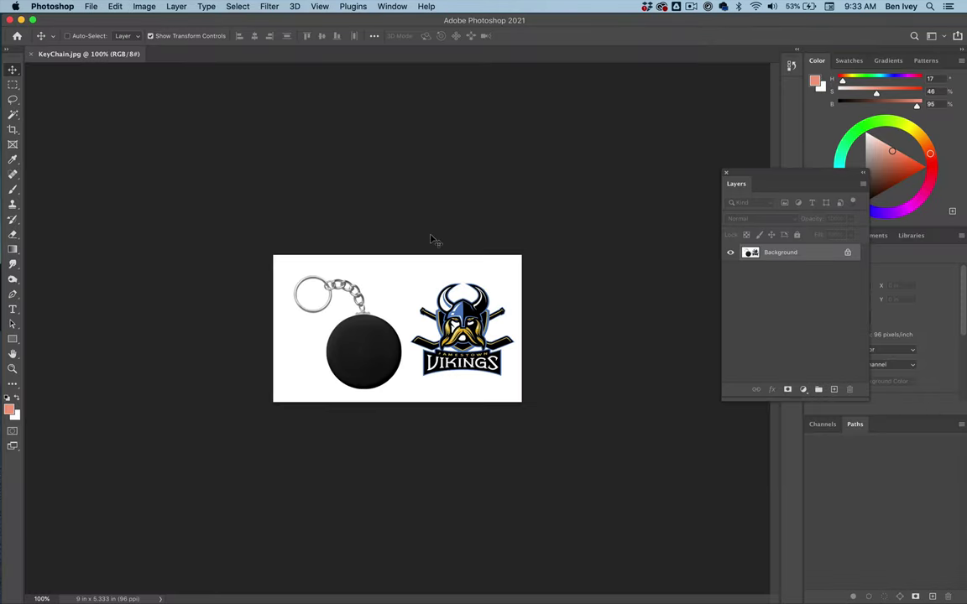
{"action": "key", "text": "super+equal"}
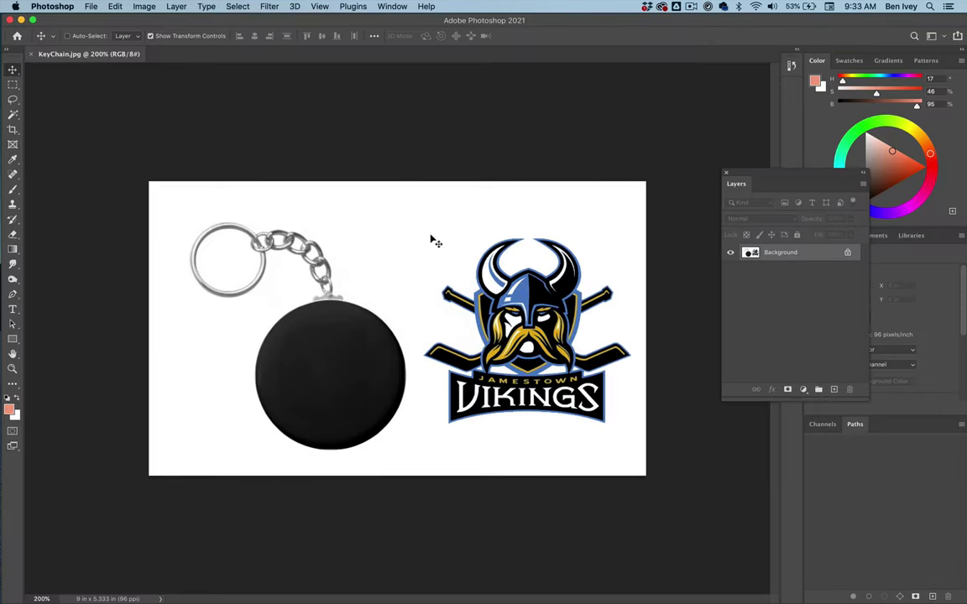
{"action": "left_click", "coordinate": [12, 84]}
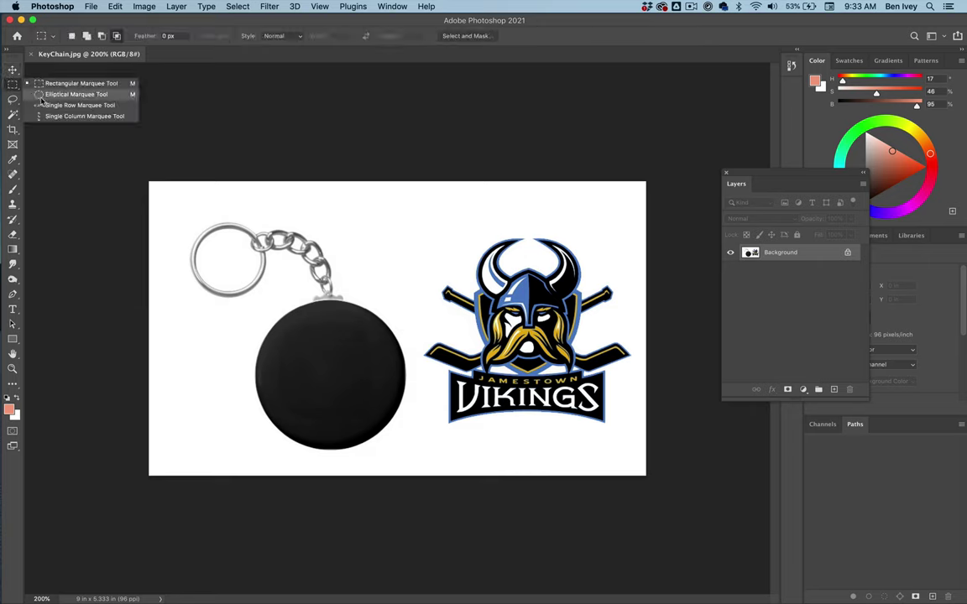
{"action": "left_click", "coordinate": [75, 94]}
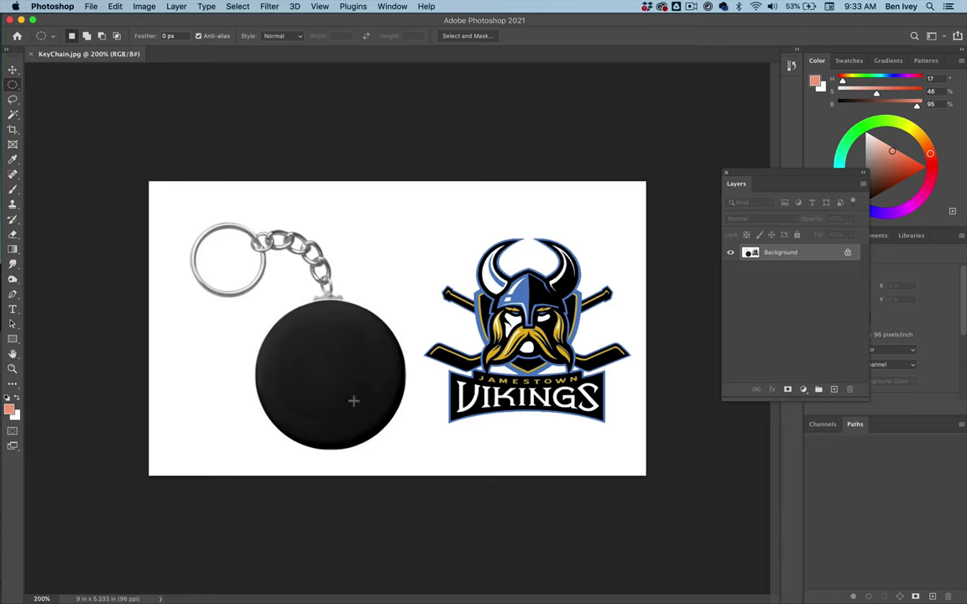
{"action": "left_click_drag", "start_coordinate": [422, 236], "coordinate": [646, 459]}
{"action": "key", "text": "super+c"}
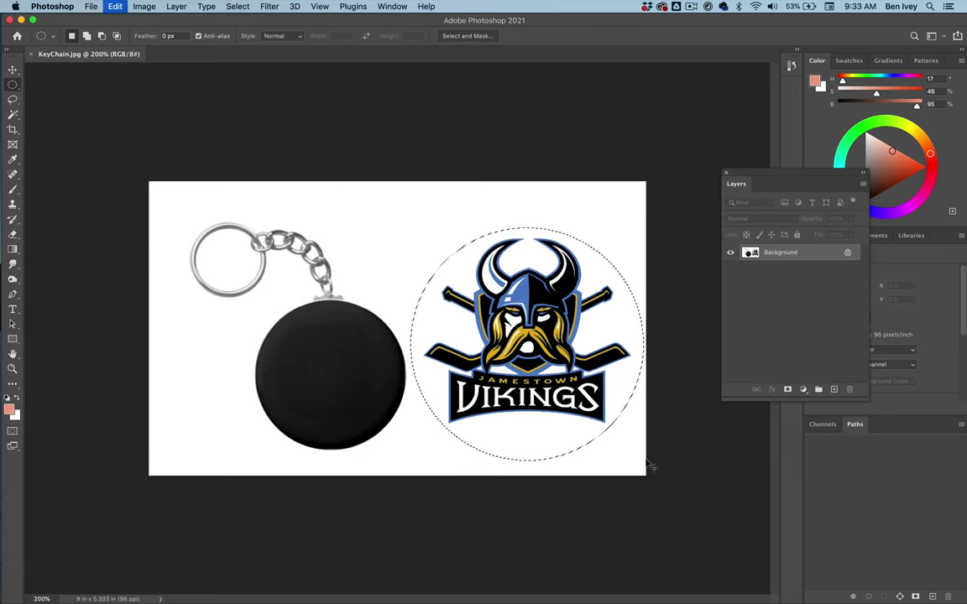
{"action": "key", "text": "super+v"}
Scale the Vikings logo proportionally down to about 2.48 in wide over the keychain's black disc and apply the transform.
{"action": "left_click", "coordinate": [13, 69]}
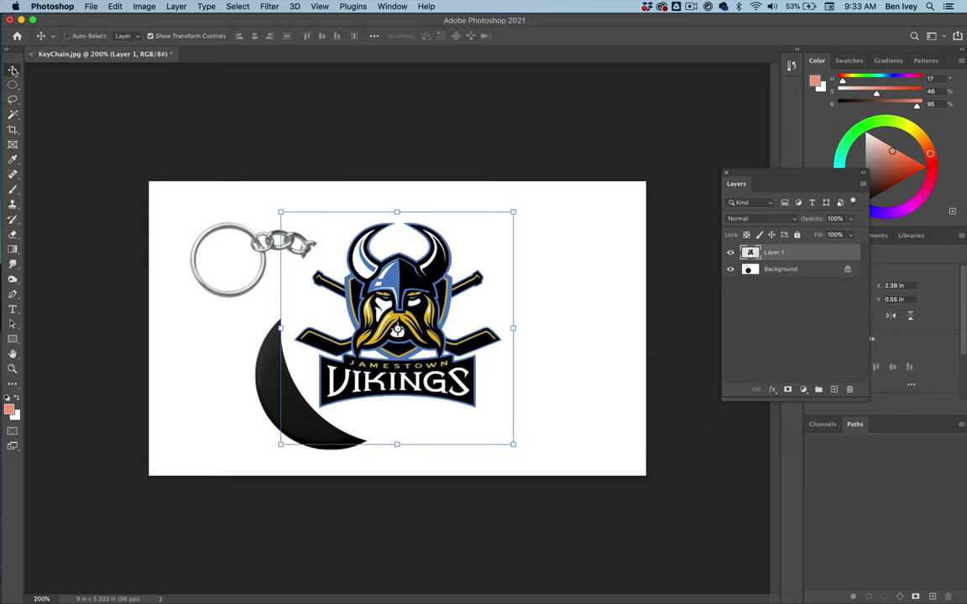
{"action": "left_click_drag", "start_coordinate": [435, 340], "coordinate": [423, 413]}
{"action": "left_click_drag", "start_coordinate": [504, 274], "coordinate": [420, 356]}
{"action": "left_click_drag", "start_coordinate": [382, 415], "coordinate": [369, 360]}
{"action": "left_click_drag", "start_coordinate": [409, 452], "coordinate": [378, 424]}
{"action": "key", "text": "super+z"}
{"action": "key", "text": "Return"}
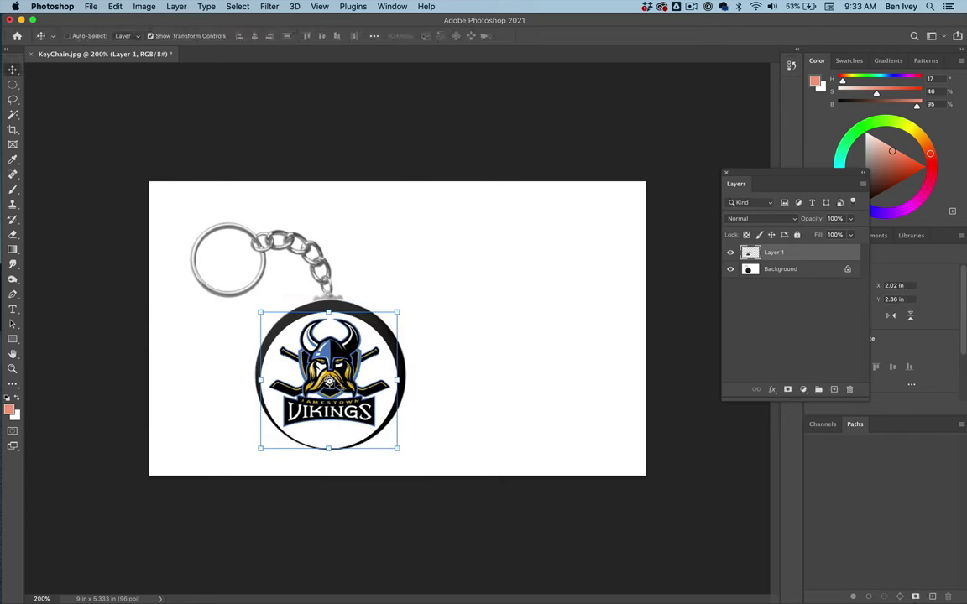
Try the Multiply blending mode on the Vikings logo layer and return it to Normal.
{"action": "key", "text": "super+t"}
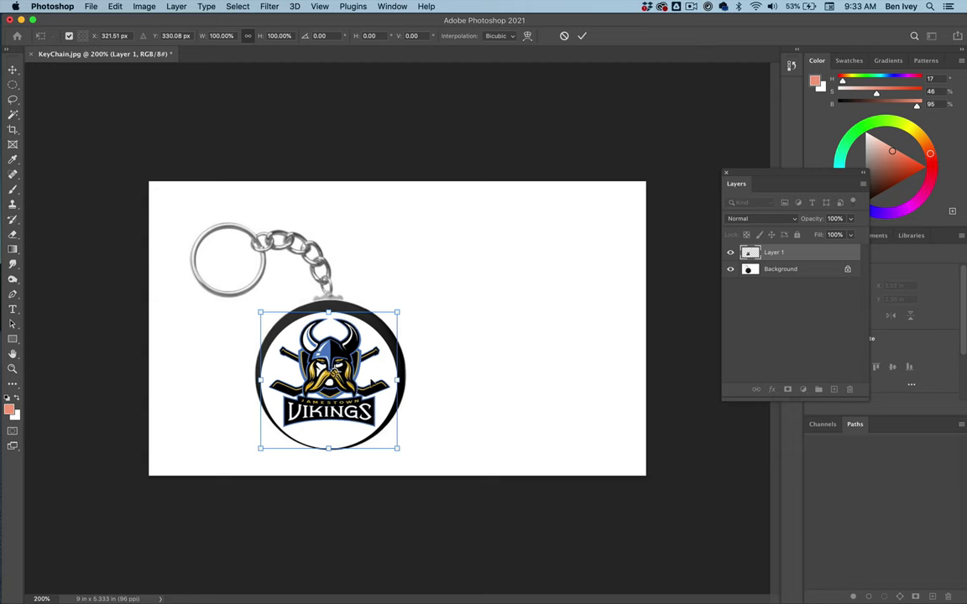
{"action": "key", "text": "super+equal"}
{"action": "scroll", "coordinate": [370, 392], "scroll_direction": "up", "scroll_amount": 5}
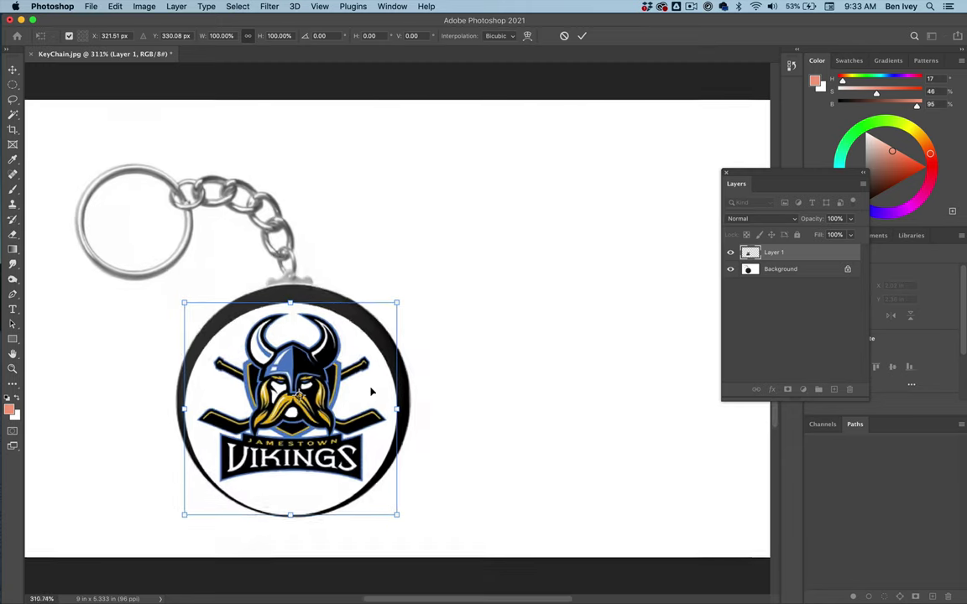
{"action": "left_click", "coordinate": [769, 217]}
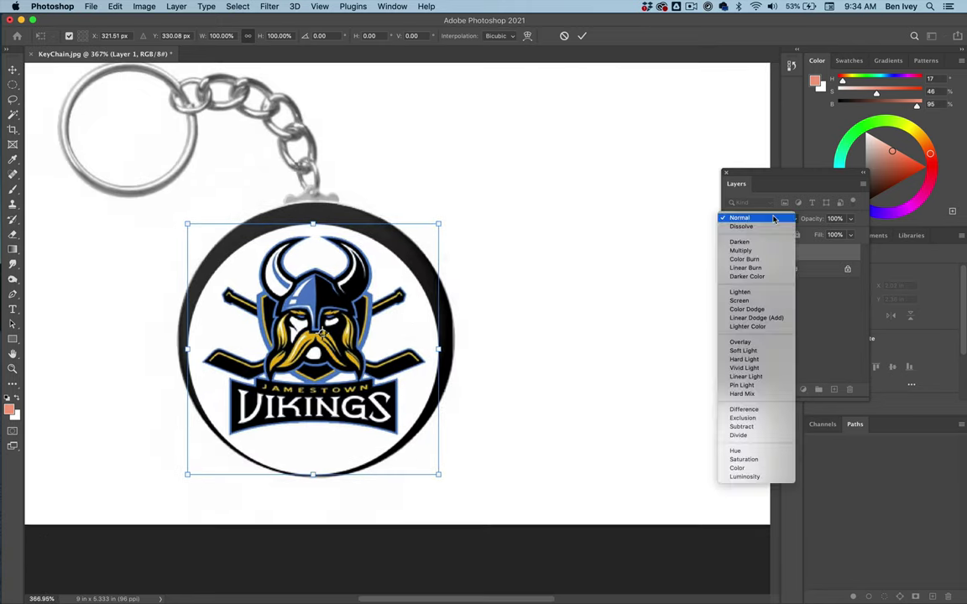
{"action": "left_click", "coordinate": [763, 252]}
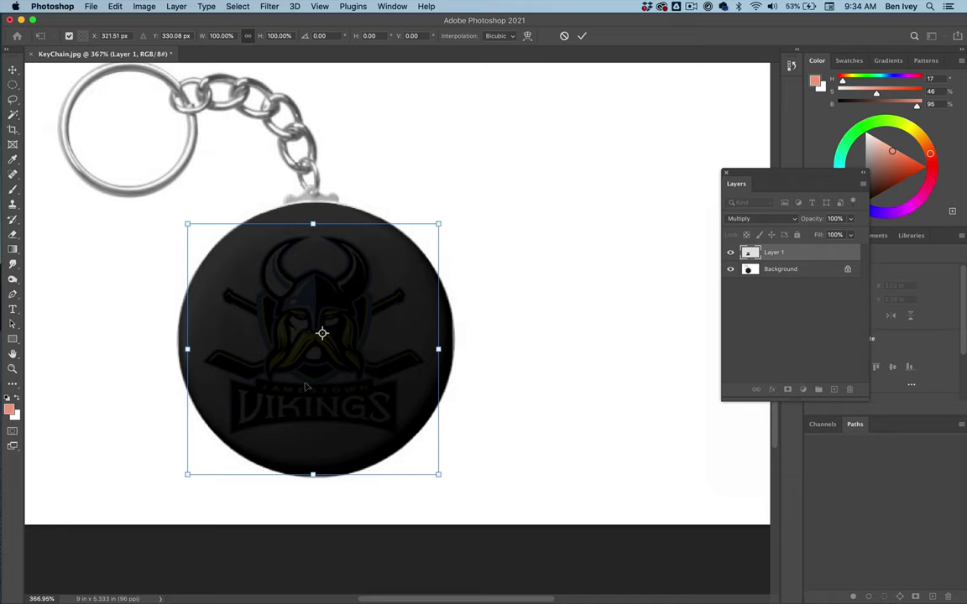
{"action": "left_click", "coordinate": [740, 221]}
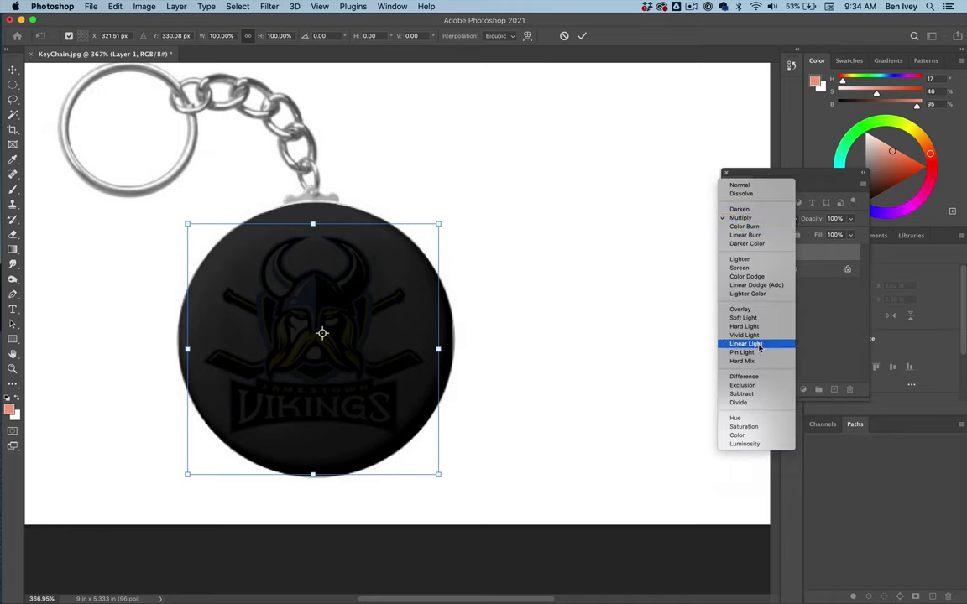
{"action": "left_click", "coordinate": [755, 184]}
{"action": "key", "text": "Return"}
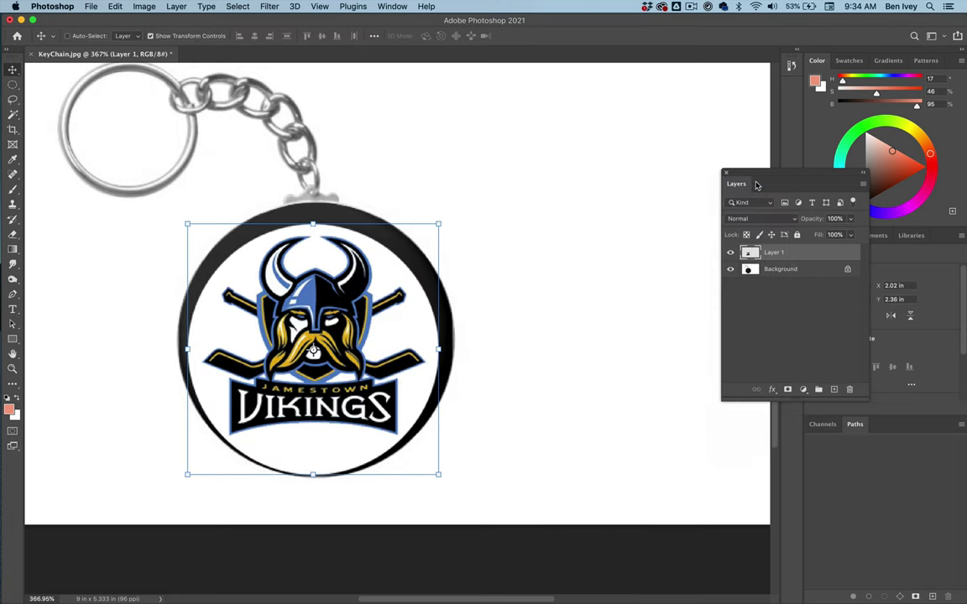
Center the Vikings logo on the keychain disc at about X 2.07 in, Y 2.26 in and add a layer mask to its layer.
{"action": "left_click_drag", "start_coordinate": [307, 296], "coordinate": [313, 284]}
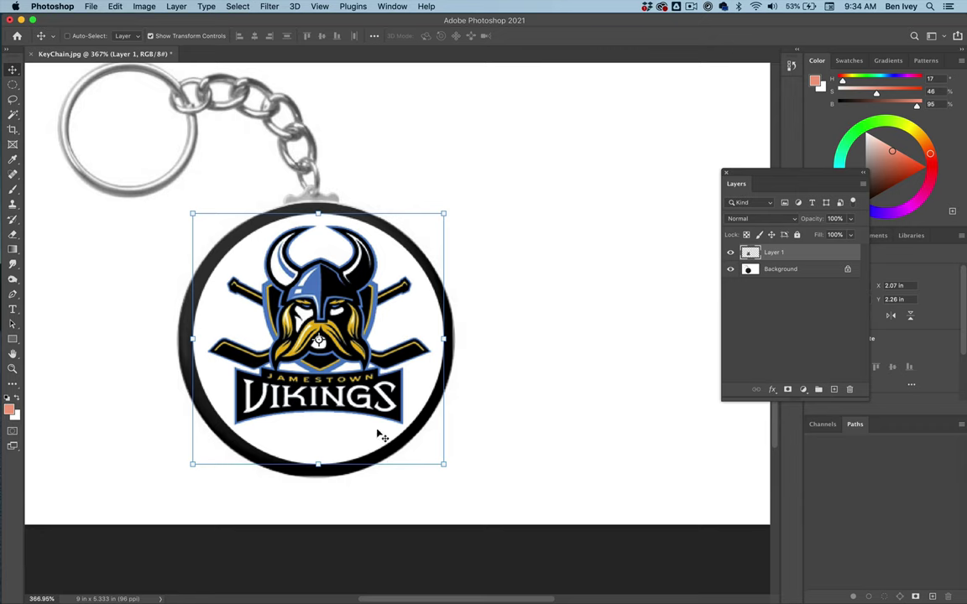
{"action": "left_click_drag", "start_coordinate": [736, 183], "coordinate": [705, 328]}
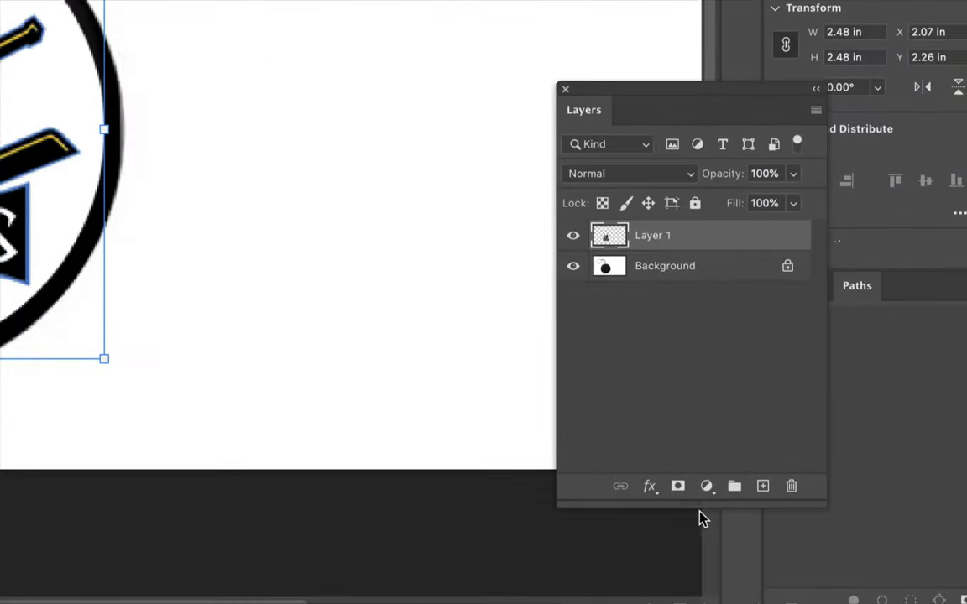
{"action": "left_click", "coordinate": [679, 487]}
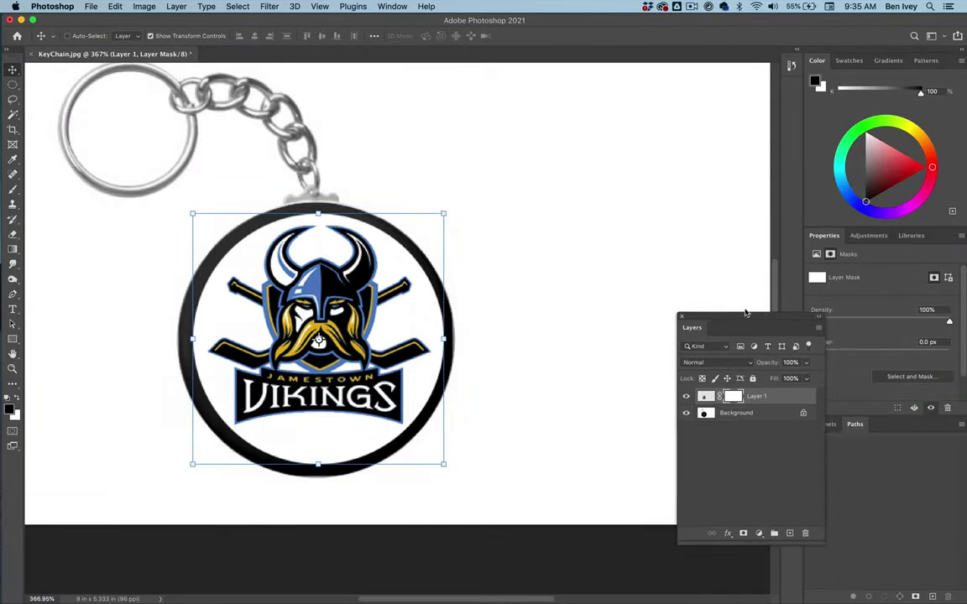
{"action": "left_click_drag", "start_coordinate": [745, 313], "coordinate": [662, 248]}
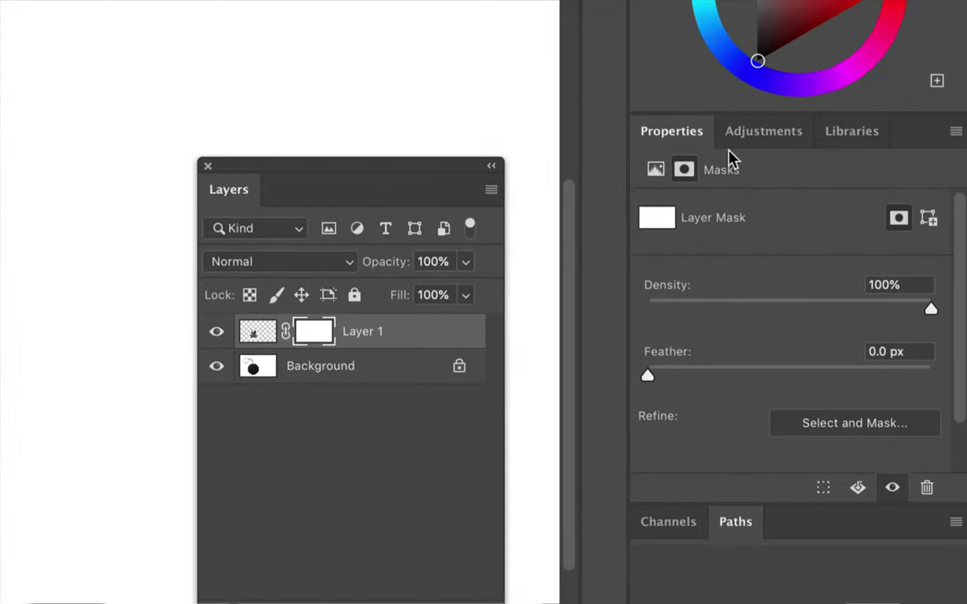
Open Select and Mask for the Vikings logo's layer mask and run Select Subject.
{"action": "scroll", "coordinate": [887, 369], "scroll_direction": "down", "scroll_amount": 2}
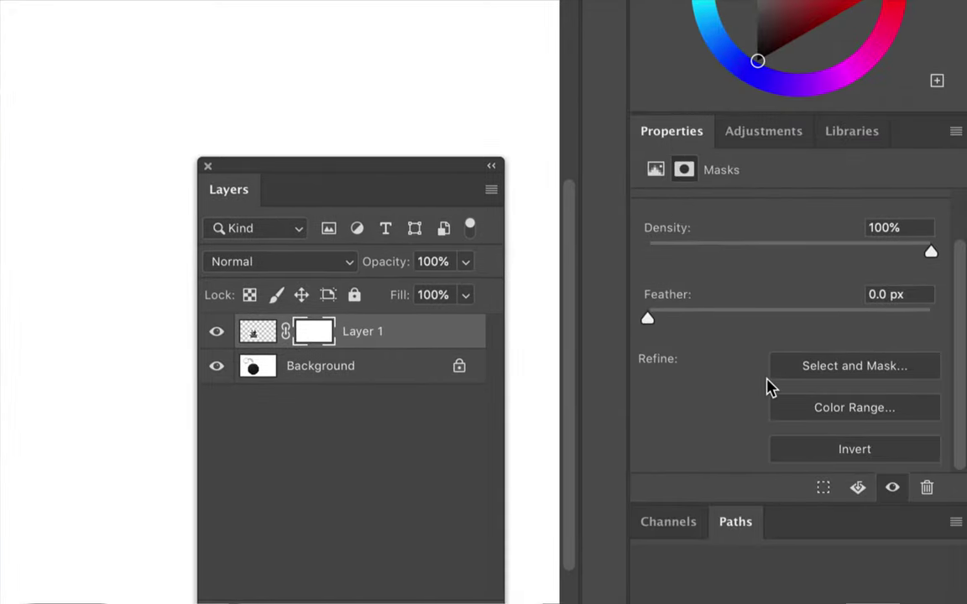
{"action": "left_click", "coordinate": [854, 369]}
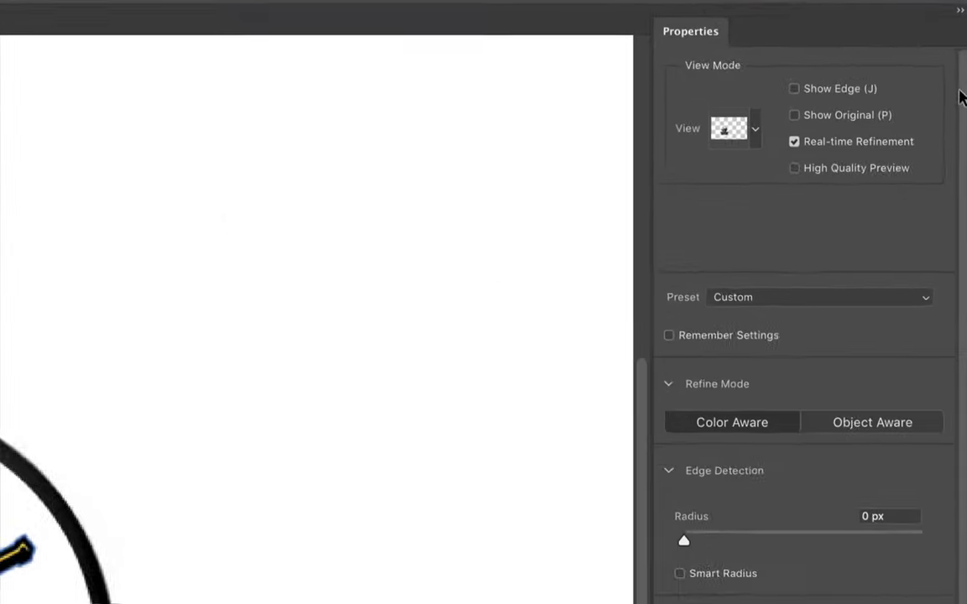
{"action": "left_click", "coordinate": [851, 114]}
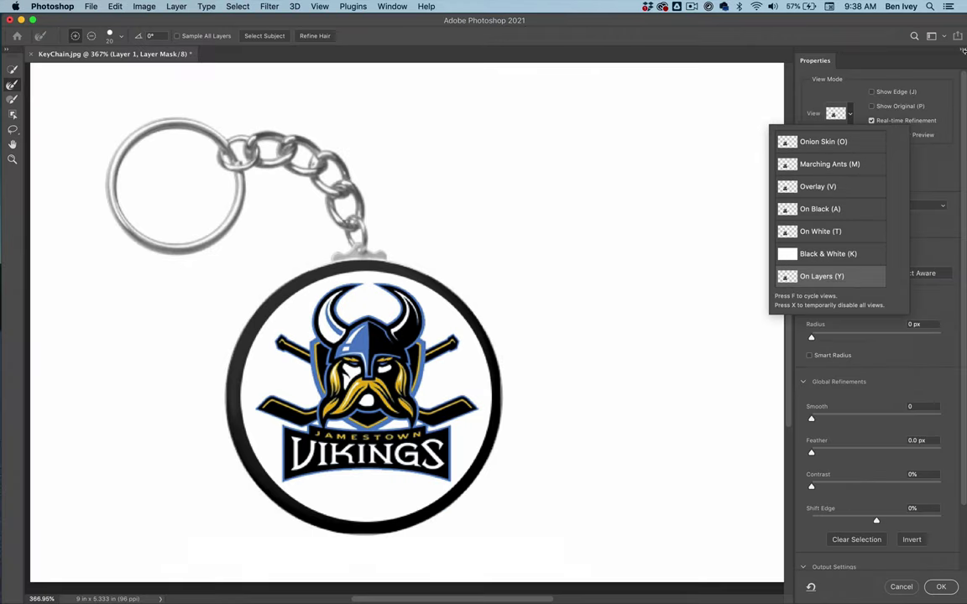
{"action": "left_click", "coordinate": [690, 457]}
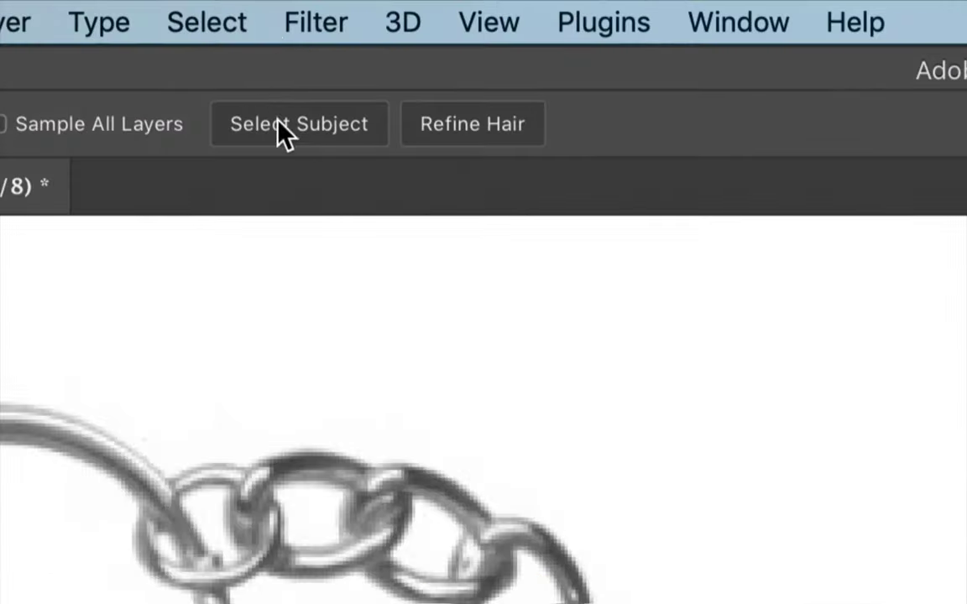
{"action": "left_click", "coordinate": [302, 131]}
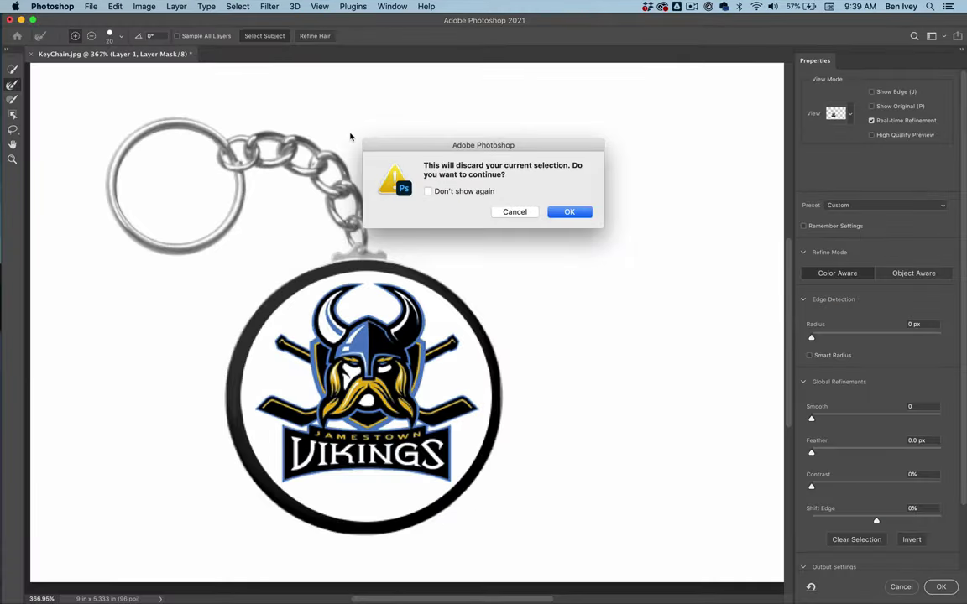
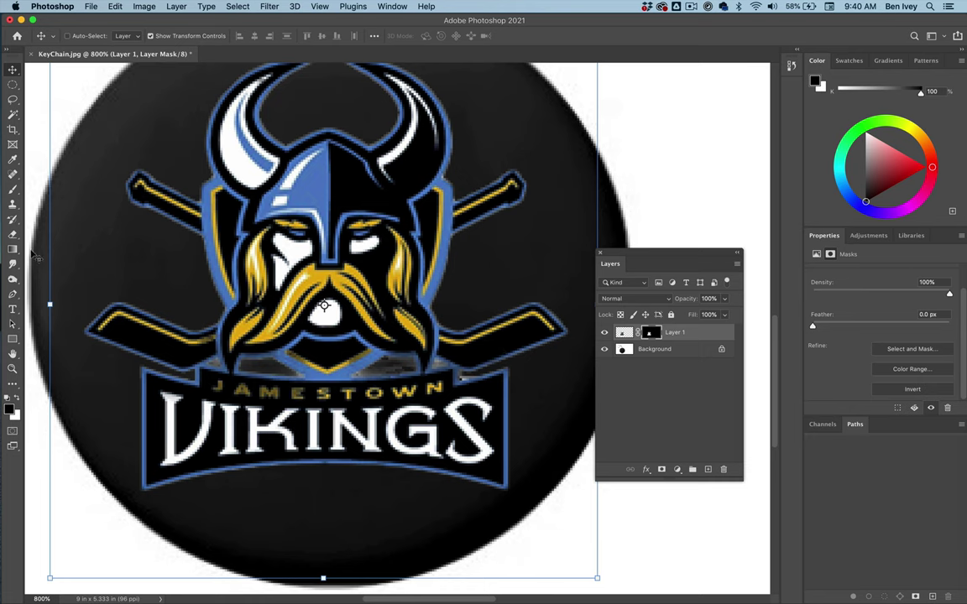
Paint black on the logo's layer mask with a 4 px brush to hide leftover background in the gaps between beard, hockey sticks and banner.
{"action": "left_click", "coordinate": [13, 191]}
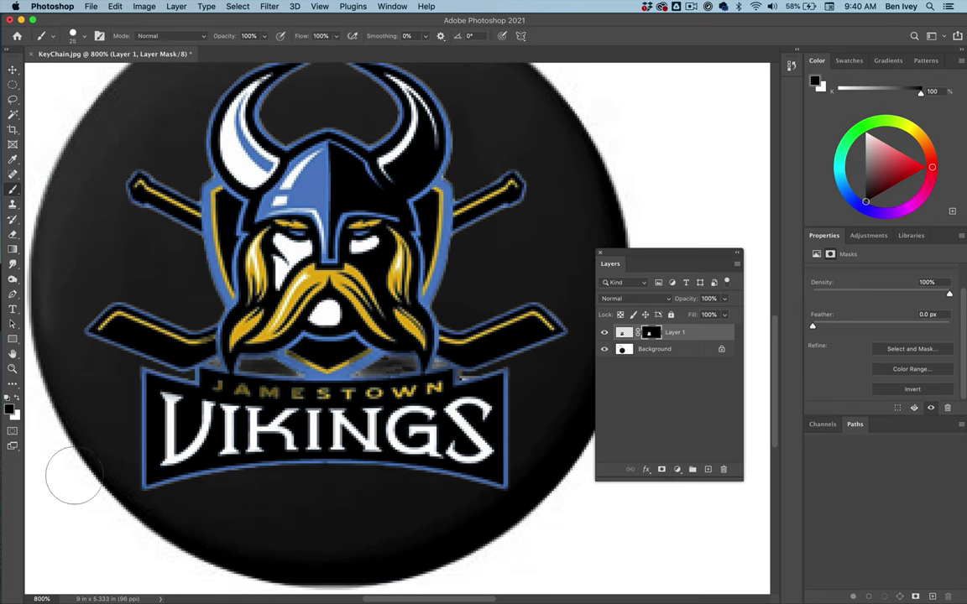
{"action": "key", "text": "super+equal"}
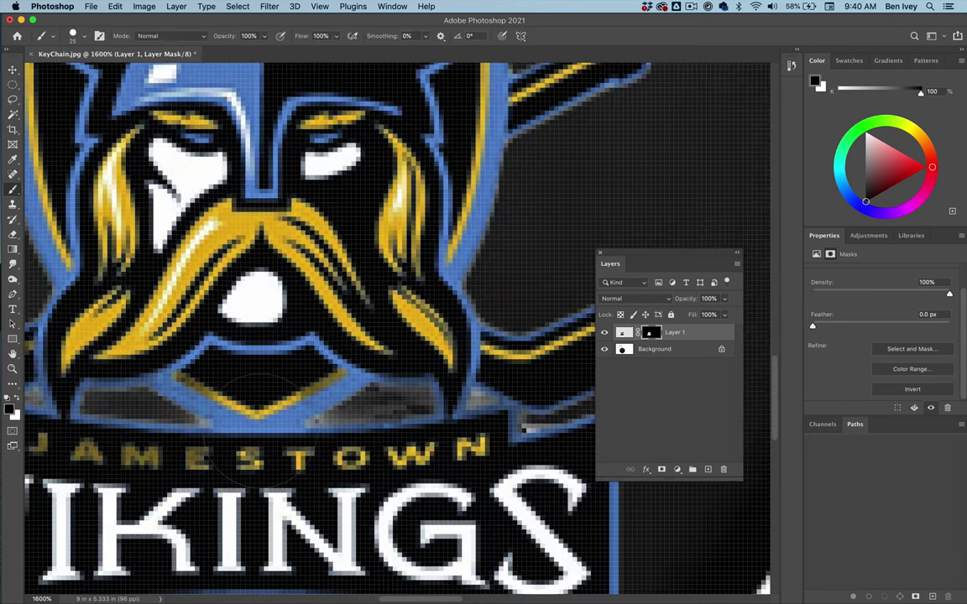
{"action": "key", "text": "bracketleft"}
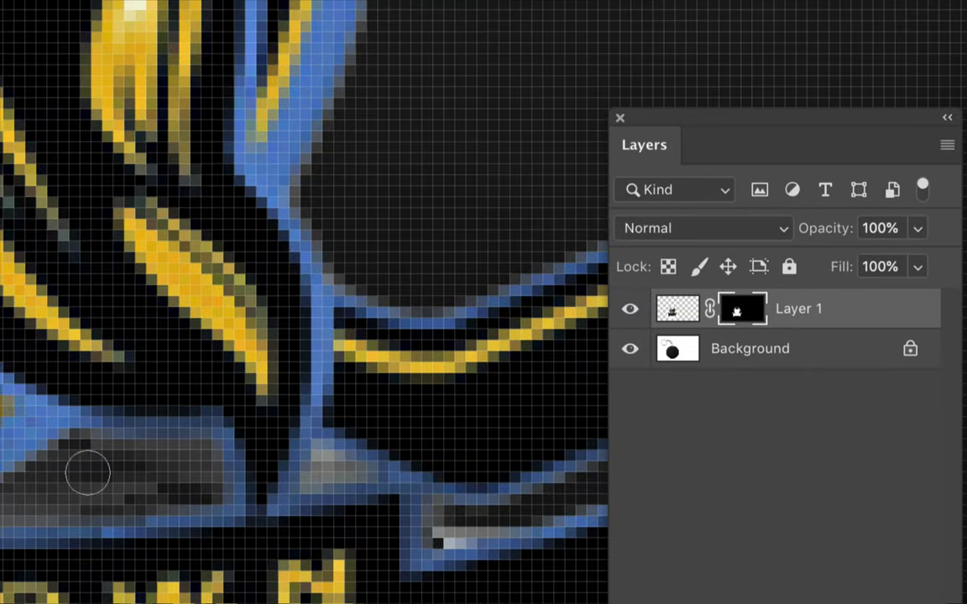
{"action": "mouse_move", "coordinate": [87, 473]}
{"action": "left_mouse_down"}
{"action": "mouse_move", "coordinate": [123, 468]}
{"action": "mouse_move", "coordinate": [123, 455]}
{"action": "mouse_move", "coordinate": [185, 473]}
{"action": "mouse_move", "coordinate": [31, 496]}
{"action": "mouse_move", "coordinate": [91, 454]}
{"action": "mouse_move", "coordinate": [162, 503]}
{"action": "left_mouse_up"}
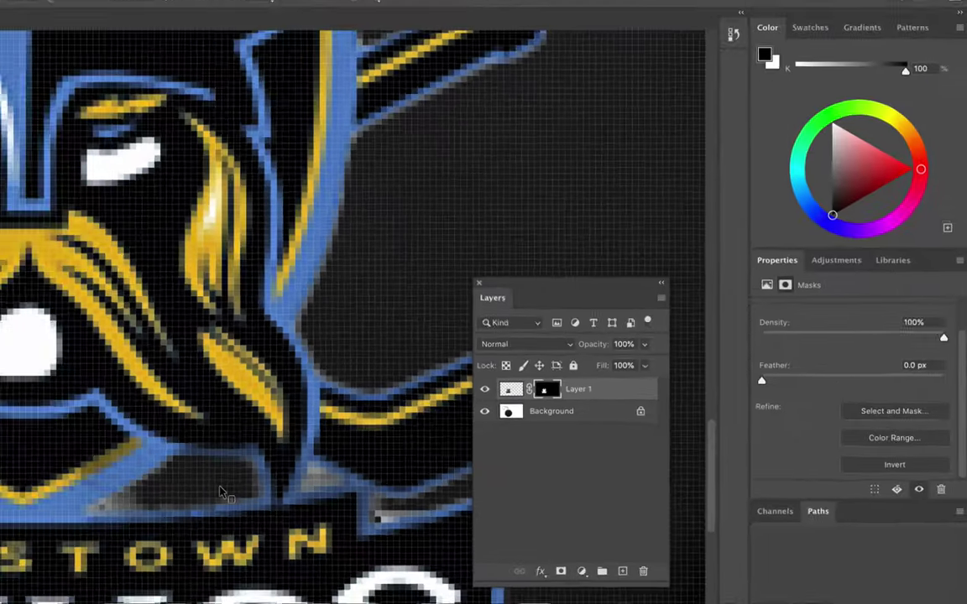
{"action": "mouse_move", "coordinate": [222, 493]}
{"action": "left_mouse_down"}
{"action": "mouse_move", "coordinate": [277, 491]}
{"action": "mouse_move", "coordinate": [313, 475]}
{"action": "mouse_move", "coordinate": [332, 486]}
{"action": "left_mouse_up"}
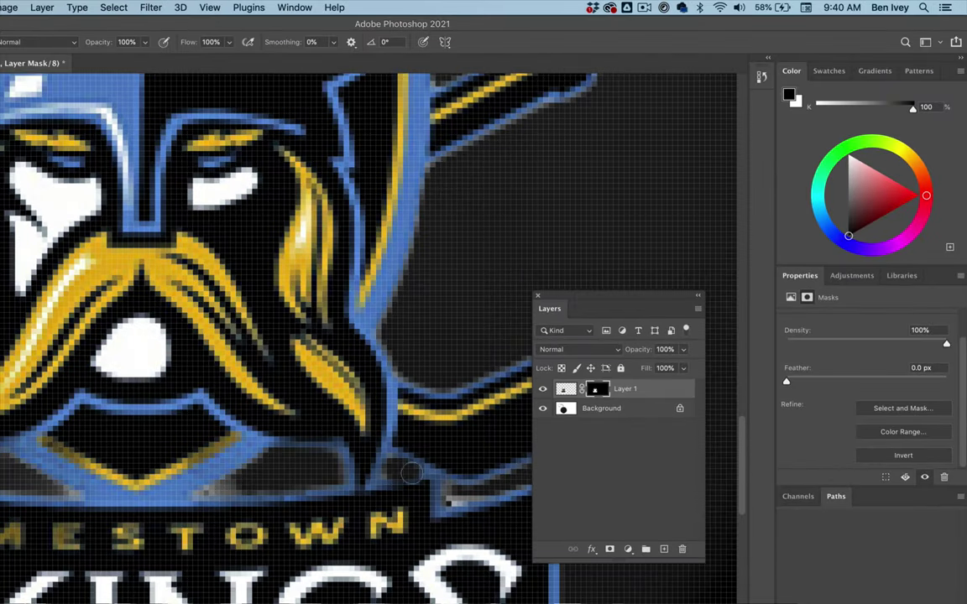
{"action": "mouse_move", "coordinate": [411, 474]}
{"action": "left_mouse_down"}
{"action": "mouse_move", "coordinate": [361, 487]}
{"action": "mouse_move", "coordinate": [326, 470]}
{"action": "mouse_move", "coordinate": [211, 491]}
{"action": "mouse_move", "coordinate": [239, 491]}
{"action": "mouse_move", "coordinate": [233, 480]}
{"action": "mouse_move", "coordinate": [277, 482]}
{"action": "mouse_move", "coordinate": [210, 457]}
{"action": "mouse_move", "coordinate": [171, 471]}
{"action": "mouse_move", "coordinate": [299, 496]}
{"action": "mouse_move", "coordinate": [241, 478]}
{"action": "left_mouse_up"}
{"action": "scroll", "coordinate": [214, 491], "scroll_direction": "left", "scroll_amount": 5}
{"action": "mouse_move", "coordinate": [99, 464]}
{"action": "left_mouse_down"}
{"action": "mouse_move", "coordinate": [90, 457]}
{"action": "mouse_move", "coordinate": [103, 464]}
{"action": "left_mouse_up"}
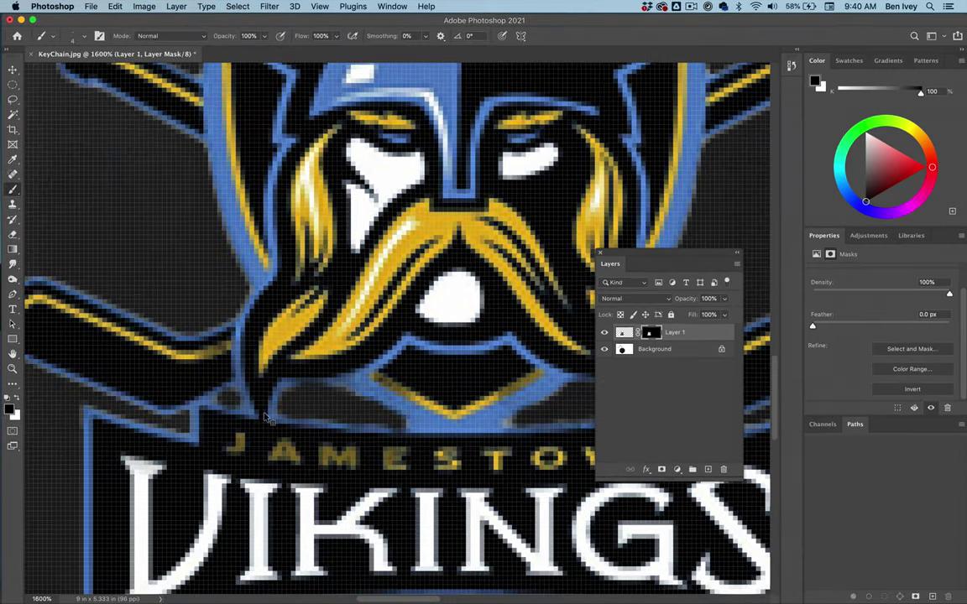
Paint white on the Vikings logo's layer mask in the left gap beneath the beard, and cover that stroke with black again.
{"action": "key", "text": "super+0"}
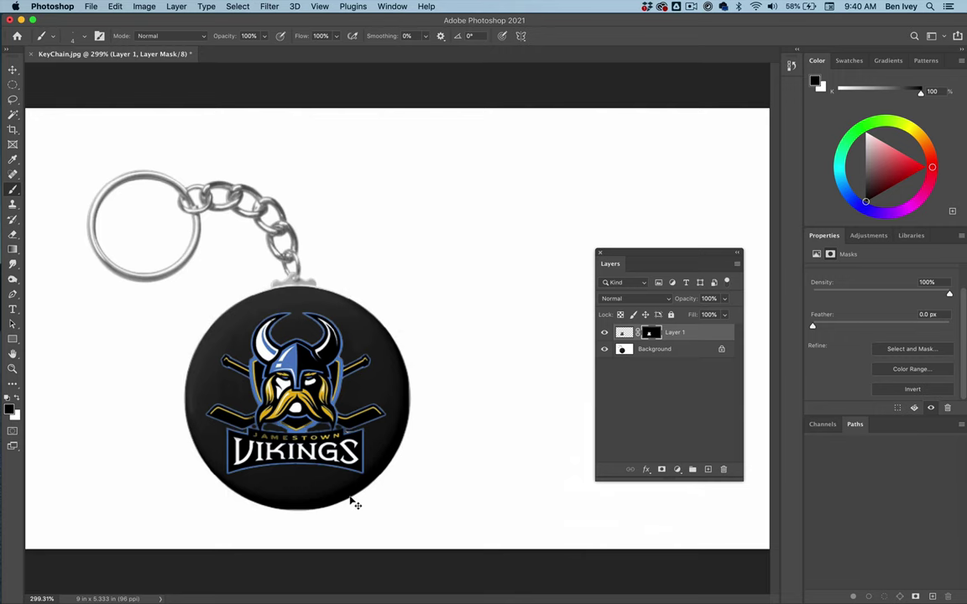
{"action": "key", "text": "super+plus"}
{"action": "key", "text": "super+plus"}
{"action": "key", "text": "super+plus"}
{"action": "key", "text": "super+plus"}
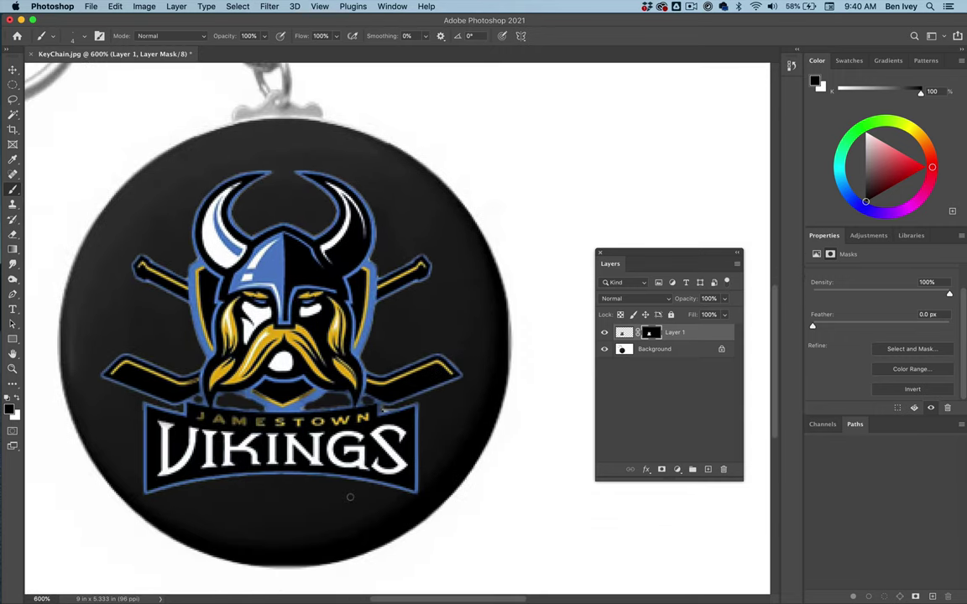
{"action": "key", "text": "super+plus"}
{"action": "key", "text": "super+plus"}
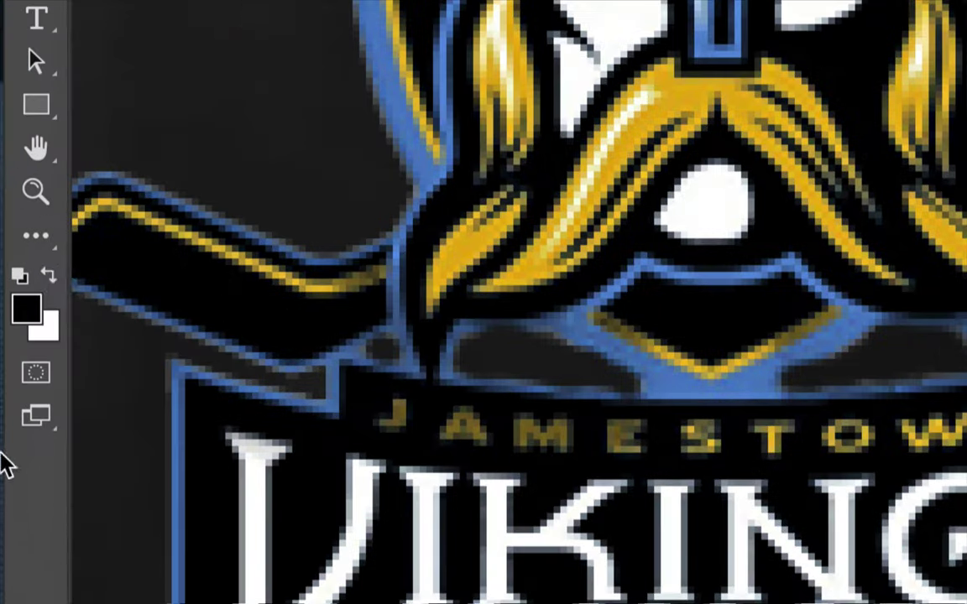
{"action": "left_click", "coordinate": [18, 398]}
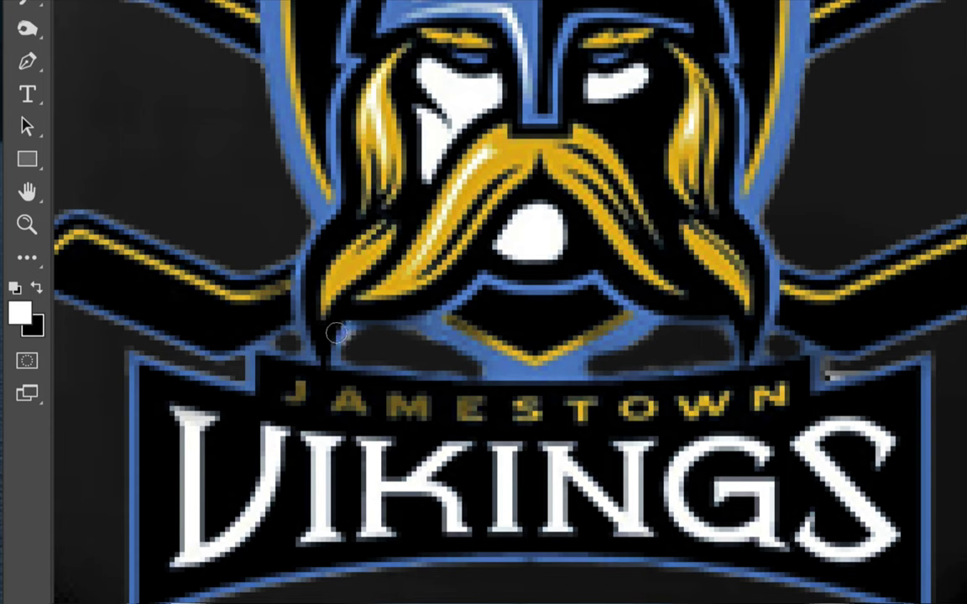
{"action": "mouse_move", "coordinate": [336, 333]}
{"action": "left_mouse_down"}
{"action": "mouse_move", "coordinate": [334, 370]}
{"action": "mouse_move", "coordinate": [362, 380]}
{"action": "mouse_move", "coordinate": [342, 370]}
{"action": "mouse_move", "coordinate": [487, 376]}
{"action": "mouse_move", "coordinate": [490, 360]}
{"action": "mouse_move", "coordinate": [451, 327]}
{"action": "mouse_move", "coordinate": [414, 317]}
{"action": "mouse_move", "coordinate": [403, 323]}
{"action": "mouse_move", "coordinate": [460, 355]}
{"action": "left_mouse_up"}
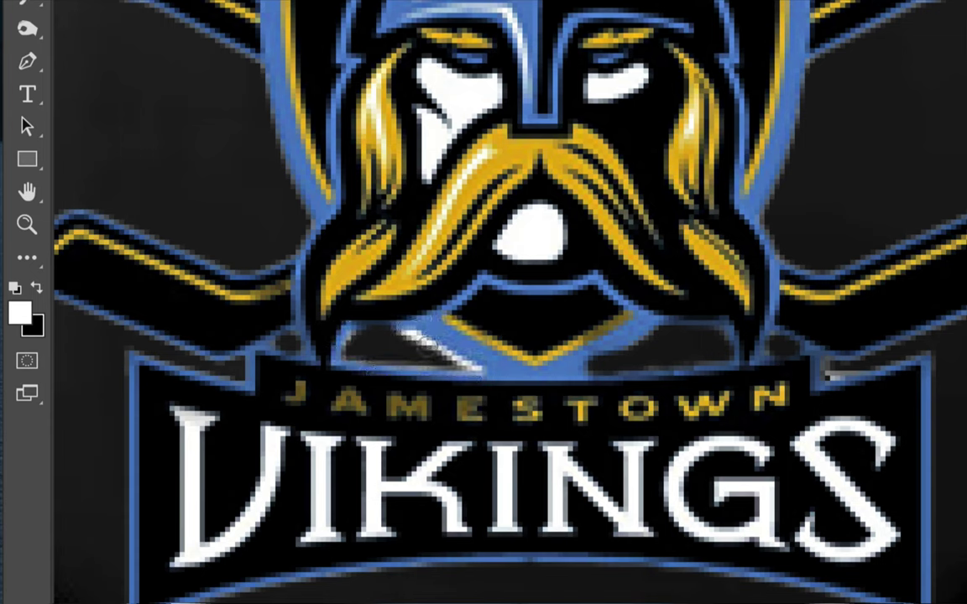
{"action": "left_click", "coordinate": [35, 289]}
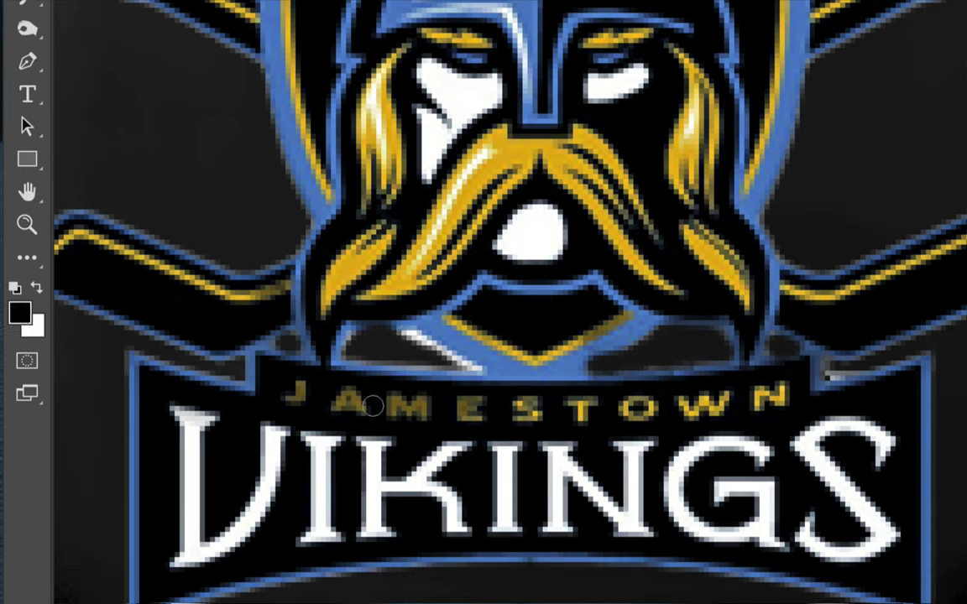
{"action": "mouse_move", "coordinate": [361, 336]}
{"action": "left_mouse_down"}
{"action": "mouse_move", "coordinate": [361, 311]}
{"action": "mouse_move", "coordinate": [453, 363]}
{"action": "mouse_move", "coordinate": [415, 318]}
{"action": "mouse_move", "coordinate": [436, 335]}
{"action": "mouse_move", "coordinate": [409, 327]}
{"action": "mouse_move", "coordinate": [392, 359]}
{"action": "left_mouse_up"}
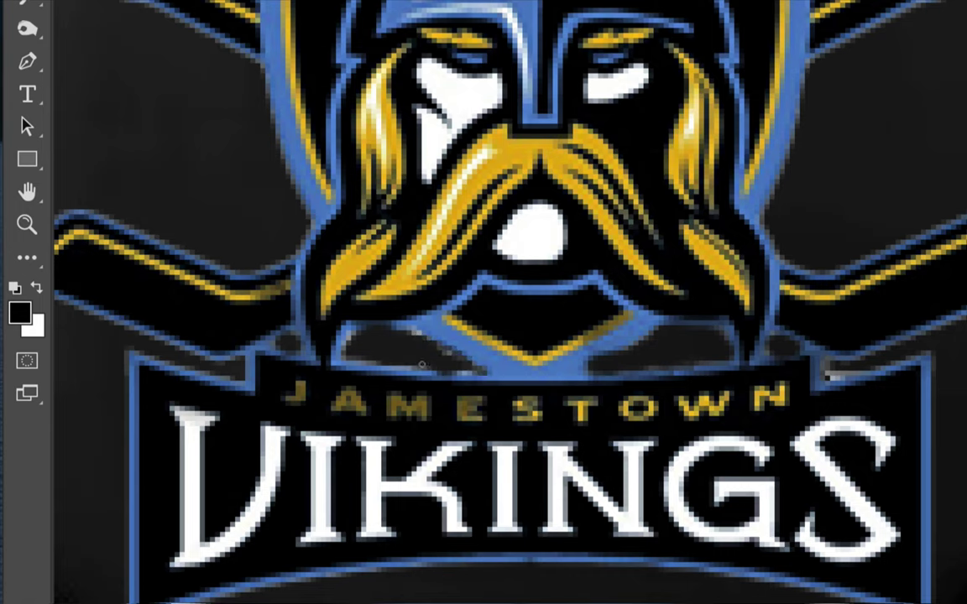
Close the keychain document and open Pencils.jpg from the Simple Mockups folder in Photoshop after previewing it in Finder.
{"action": "key", "text": "ctrl+s"}
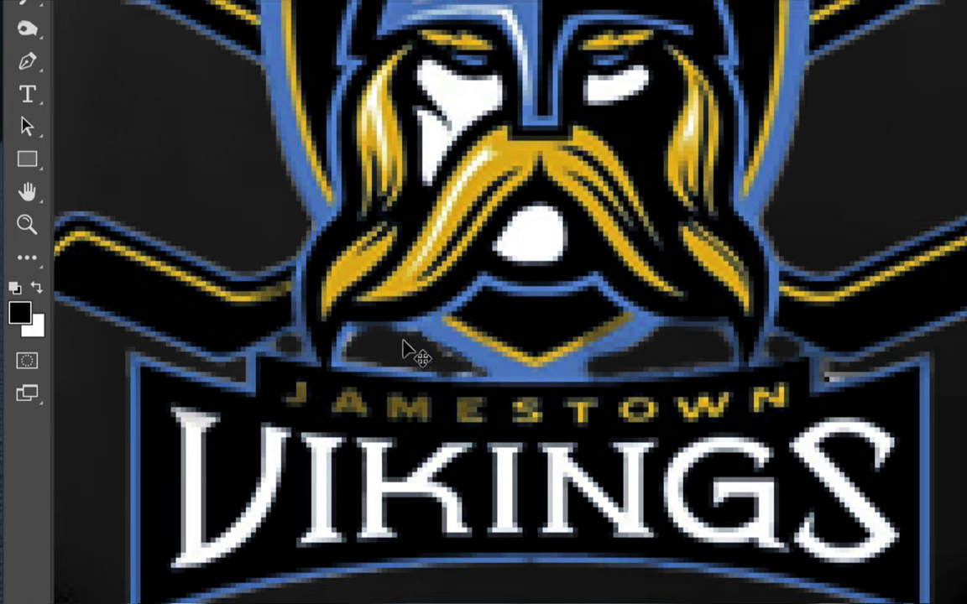
{"action": "key", "text": "ctrl+w"}
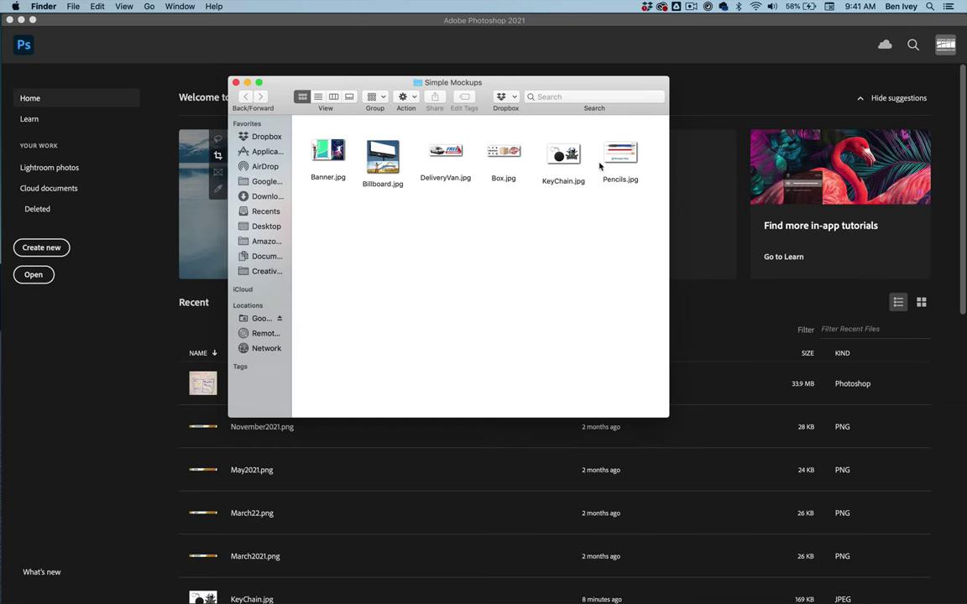
{"action": "left_click", "coordinate": [620, 153]}
{"action": "key", "text": "space"}
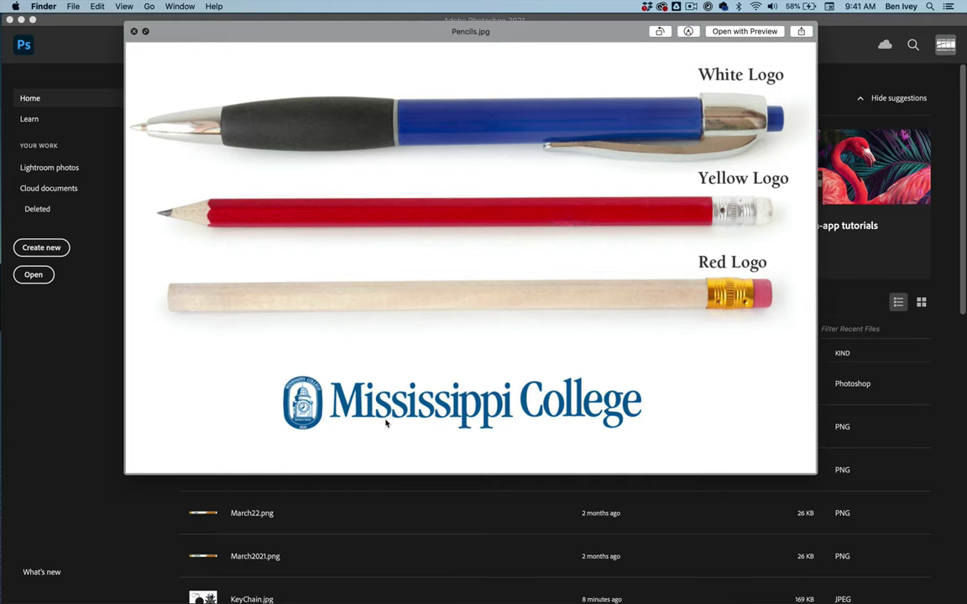
{"action": "key", "text": "space"}
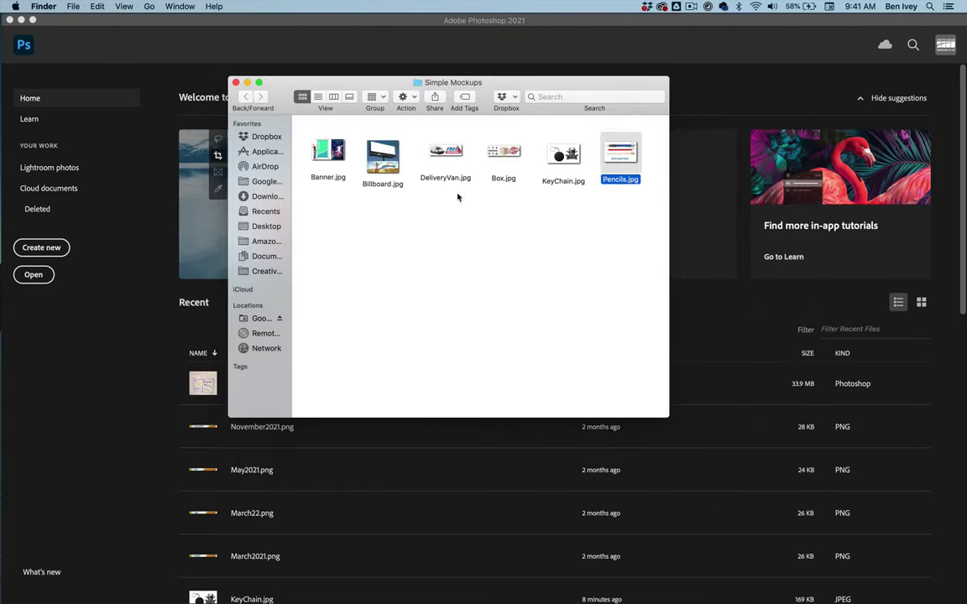
{"action": "mouse_move", "coordinate": [620, 155]}
{"action": "left_mouse_down"}
{"action": "mouse_move", "coordinate": [669, 439]}
{"action": "mouse_move", "coordinate": [687, 471]}
{"action": "mouse_move", "coordinate": [601, 465]}
{"action": "left_mouse_up"}
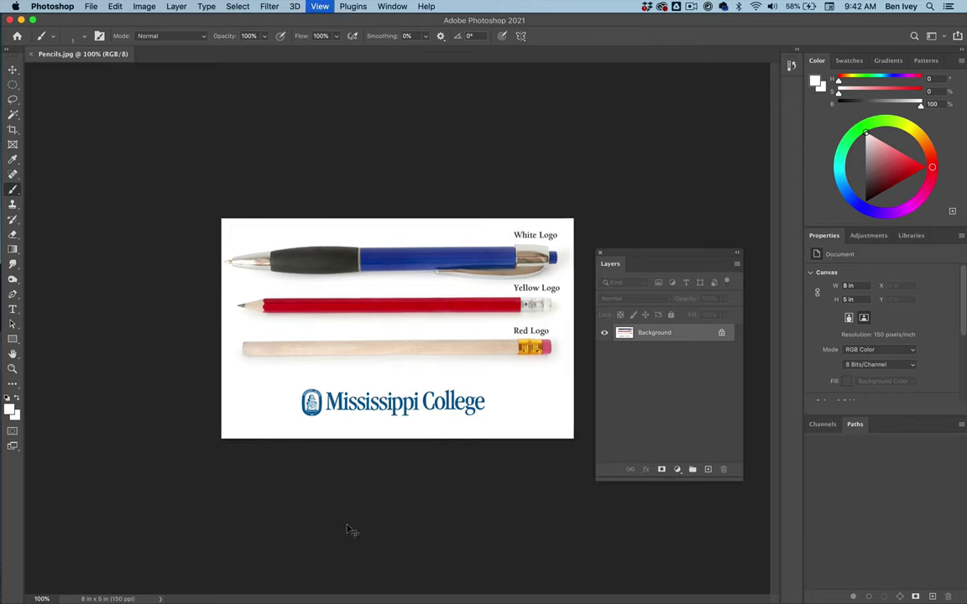
Select the Mississippi College logo with the Rectangular Marquee tool and cut and paste it onto its own layer.
{"action": "scroll", "coordinate": [352, 531], "scroll_direction": "up", "scroll_amount": 3}
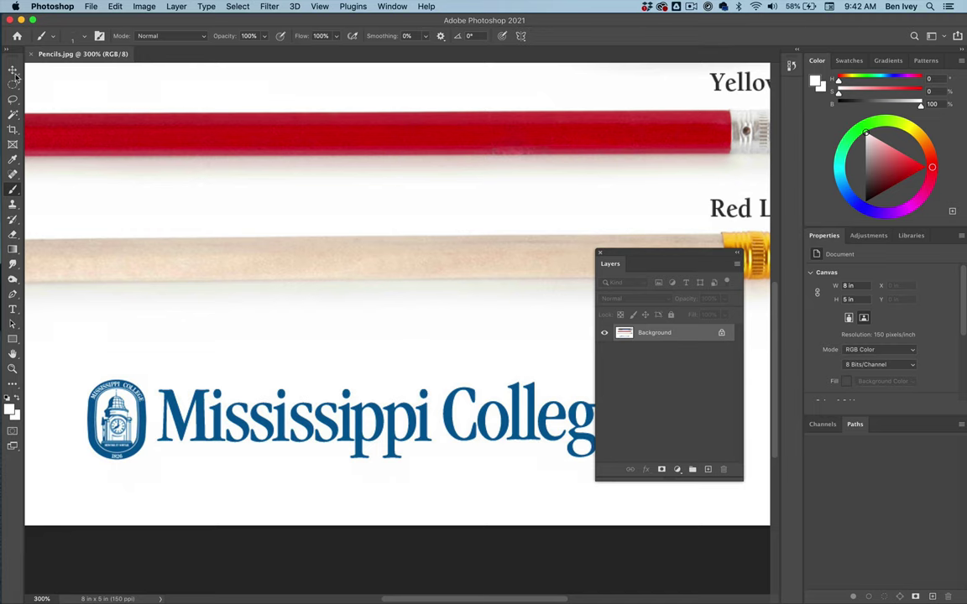
{"action": "left_click_drag", "start_coordinate": [12, 84], "coordinate": [59, 74]}
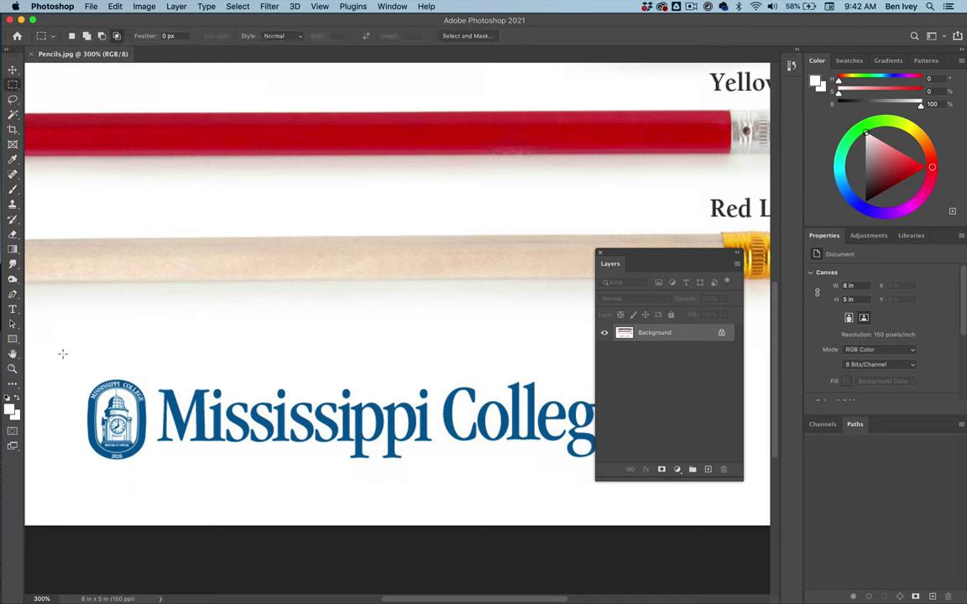
{"action": "left_click_drag", "start_coordinate": [63, 355], "coordinate": [699, 492]}
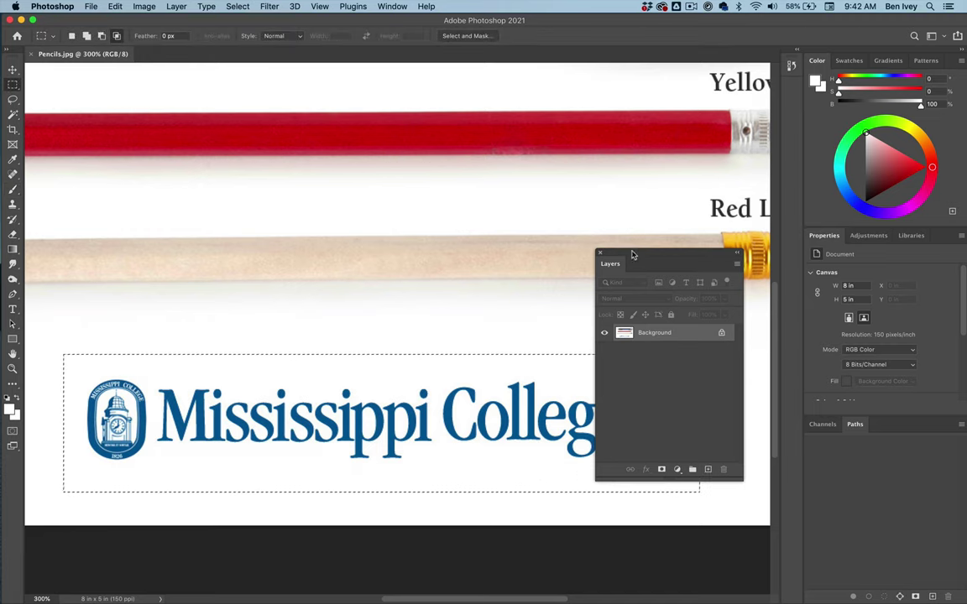
{"action": "left_click_drag", "start_coordinate": [632, 254], "coordinate": [762, 187]}
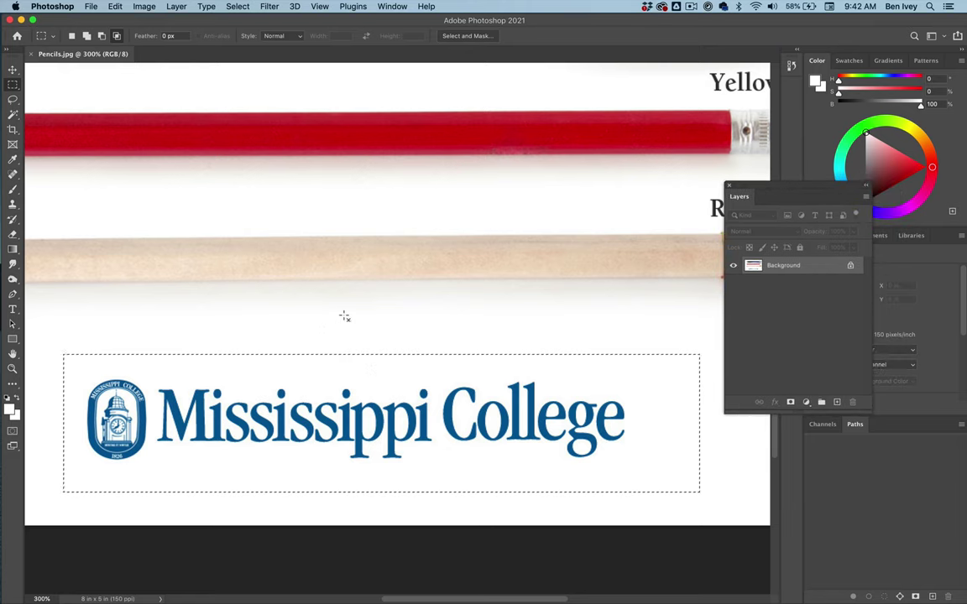
{"action": "key", "text": "super+x"}
{"action": "key", "text": "super+v"}
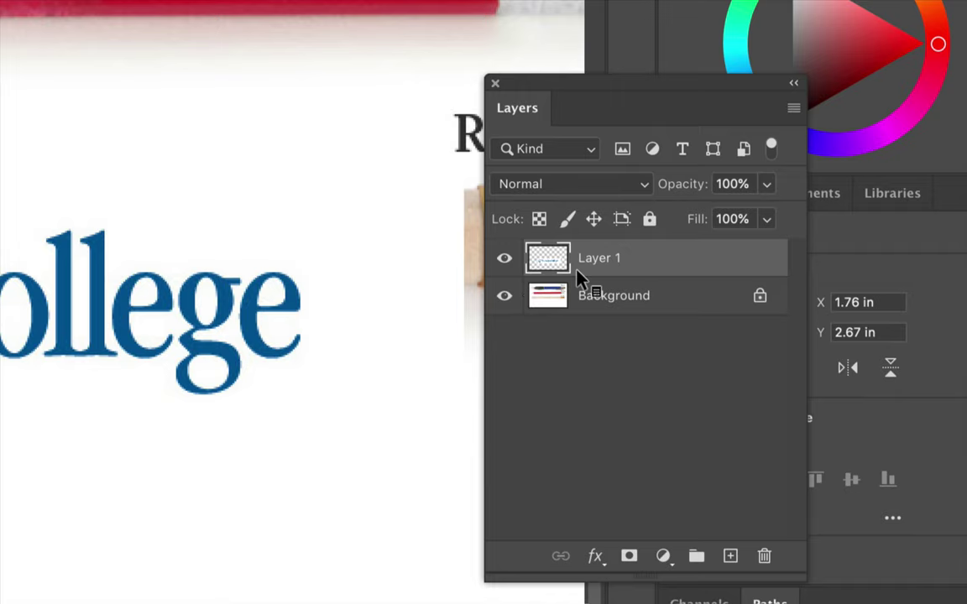
Rename the pasted Mississippi College logo layer as Red Logo.
{"action": "scroll", "coordinate": [631, 298], "scroll_direction": "right", "scroll_amount": 5}
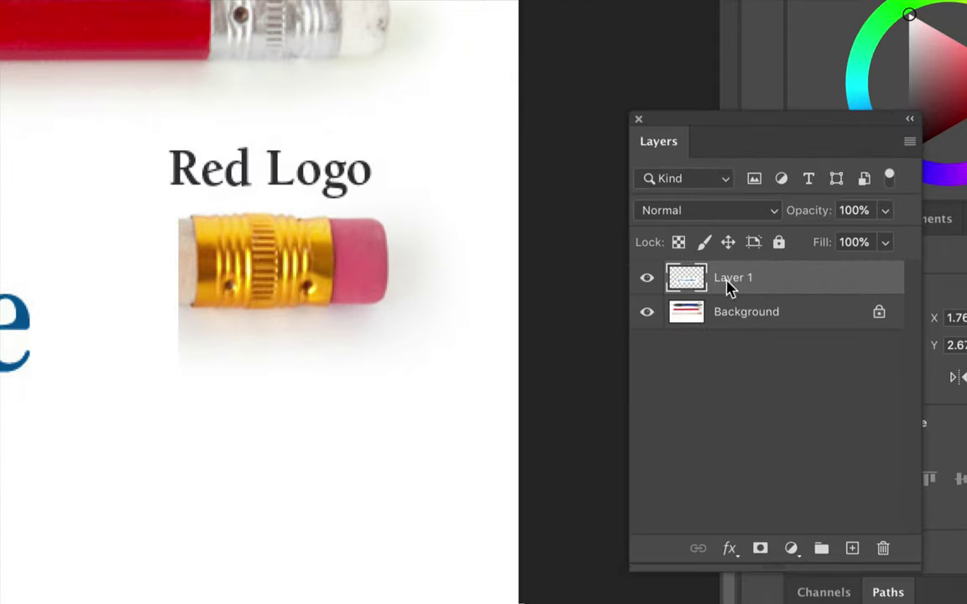
{"action": "double_click", "coordinate": [774, 268]}
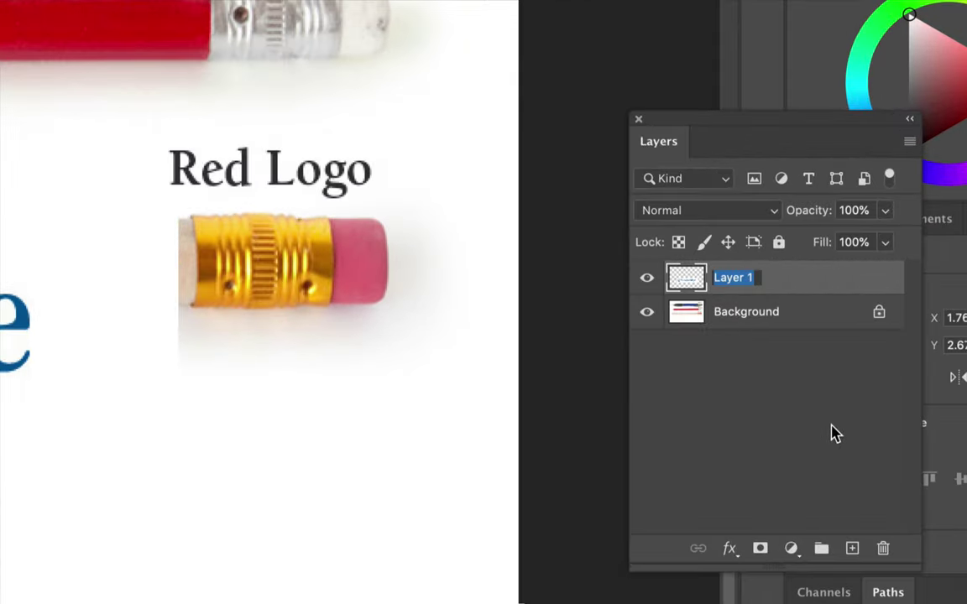
{"action": "type", "text": "Red Logo"}
{"action": "key", "text": "Return"}
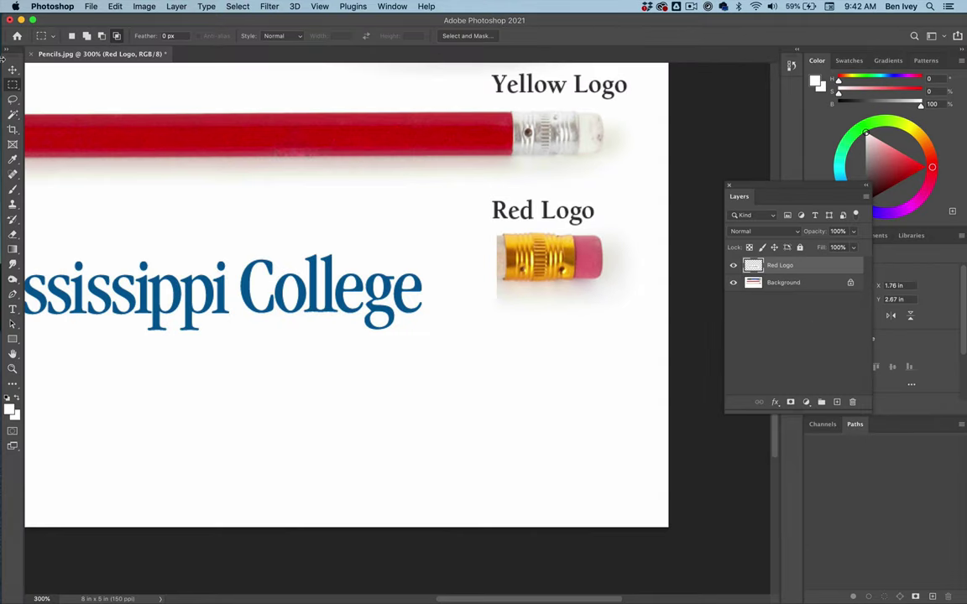
Duplicate the Red Logo layer upward over the red pencil and rename the copy as Yellow Logo.
{"action": "left_click", "coordinate": [12, 68]}
{"action": "scroll", "coordinate": [260, 280], "scroll_direction": "left", "scroll_amount": 10}
{"action": "scroll", "coordinate": [260, 280], "scroll_direction": "up", "scroll_amount": 2}
{"action": "right_click", "coordinate": [349, 351]}
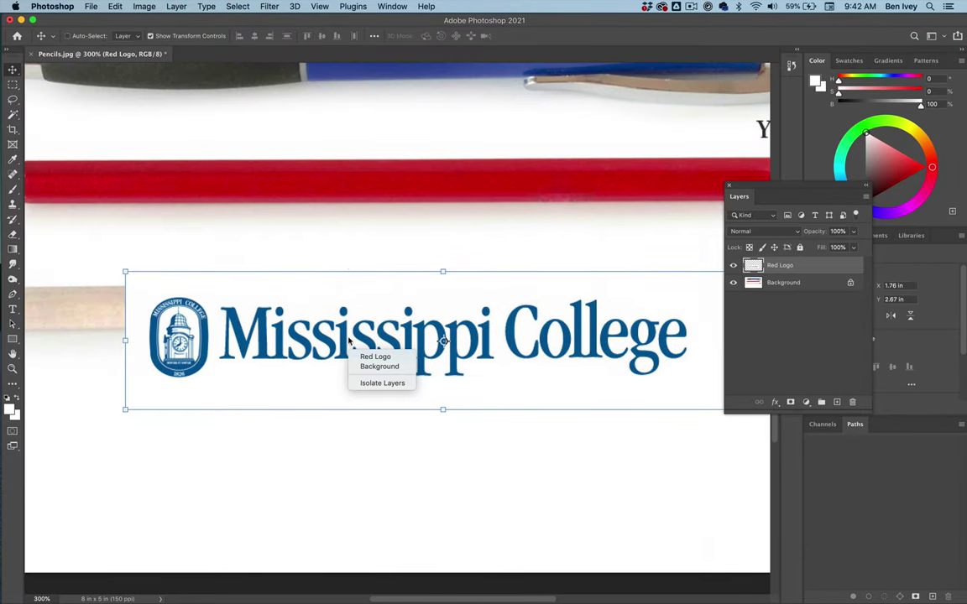
{"action": "left_click", "coordinate": [340, 309]}
{"action": "mouse_move", "coordinate": [341, 309]}
{"action": "left_mouse_down"}
{"action": "mouse_move", "coordinate": [340, 205]}
{"action": "mouse_move", "coordinate": [330, 331]}
{"action": "mouse_move", "coordinate": [337, 180]}
{"action": "left_mouse_up"}
{"action": "scroll", "coordinate": [587, 251], "scroll_direction": "up", "scroll_amount": 2}
{"action": "scroll", "coordinate": [587, 252], "scroll_direction": "right", "scroll_amount": 2}
{"action": "double_click", "coordinate": [789, 266]}
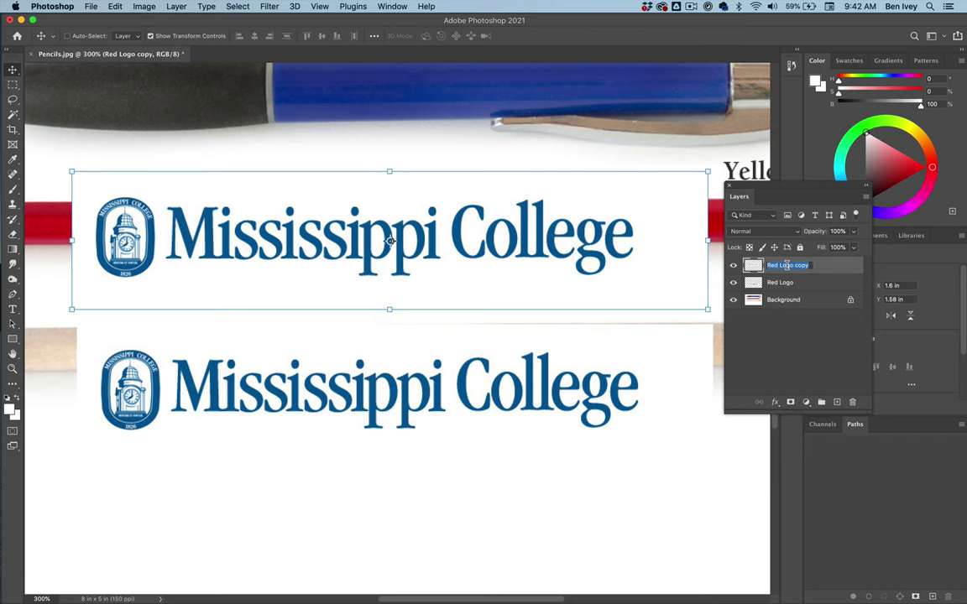
{"action": "type", "text": "Yellow Logo"}
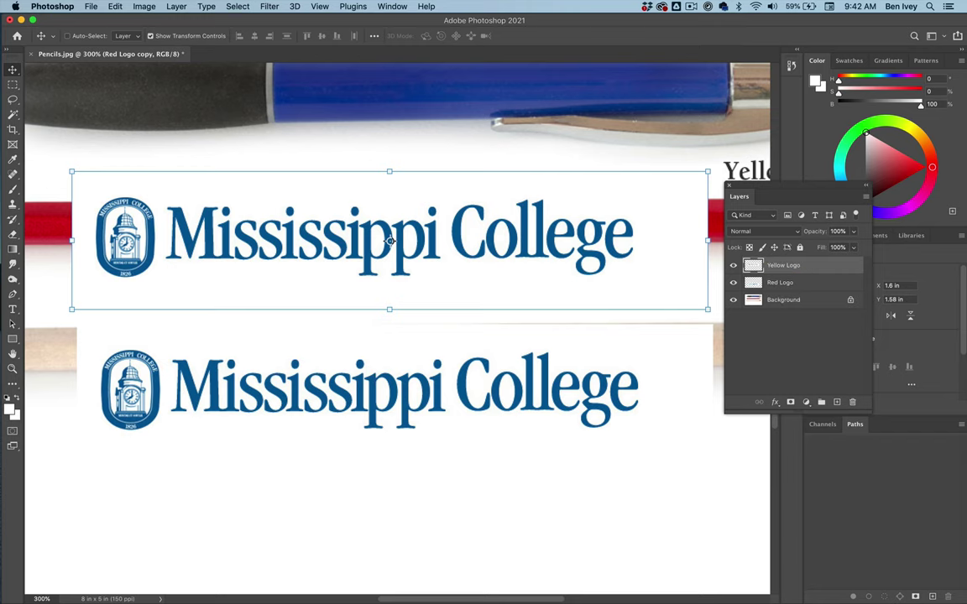
{"action": "key", "text": "Return"}
Duplicate the Yellow Logo layer upward over the blue pen and rename the copy as White Logo.
{"action": "scroll", "coordinate": [610, 292], "scroll_direction": "up", "scroll_amount": 5}
{"action": "scroll", "coordinate": [610, 291], "scroll_direction": "right", "scroll_amount": 1}
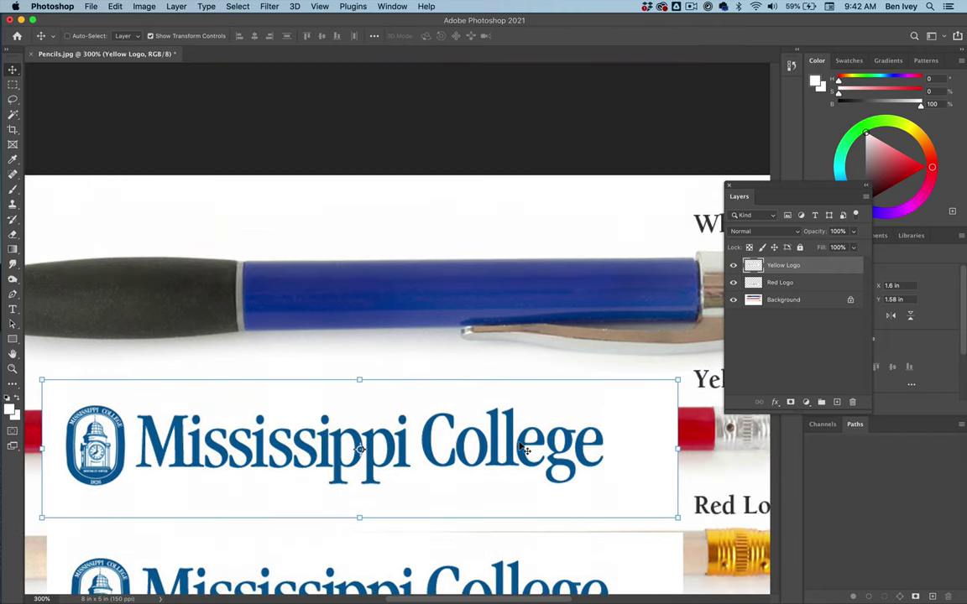
{"action": "left_click_drag", "start_coordinate": [498, 457], "coordinate": [561, 283]}
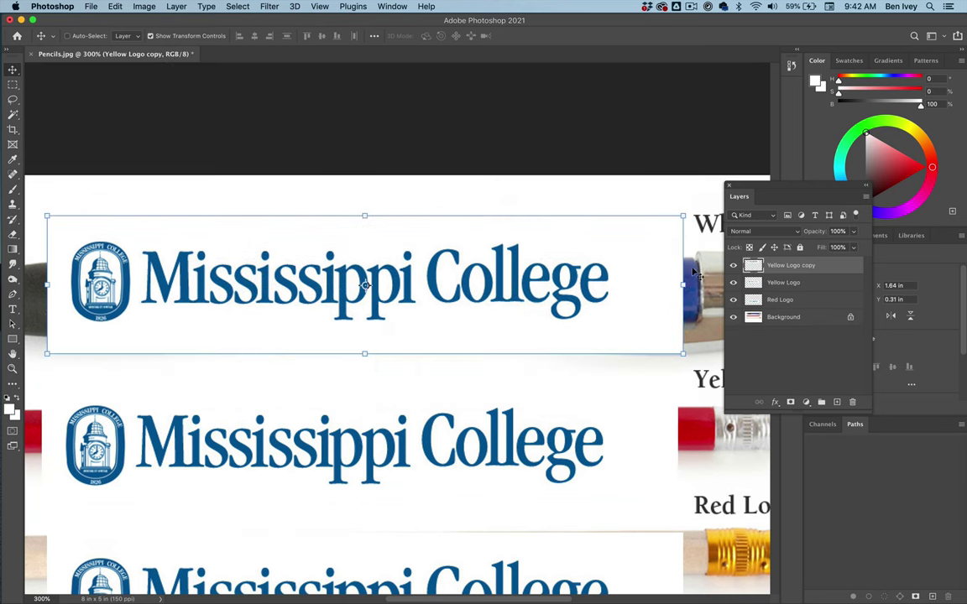
{"action": "scroll", "coordinate": [584, 287], "scroll_direction": "right", "scroll_amount": 3}
{"action": "double_click", "coordinate": [791, 265]}
{"action": "type", "text": "White Logo"}
{"action": "key", "text": "Return"}
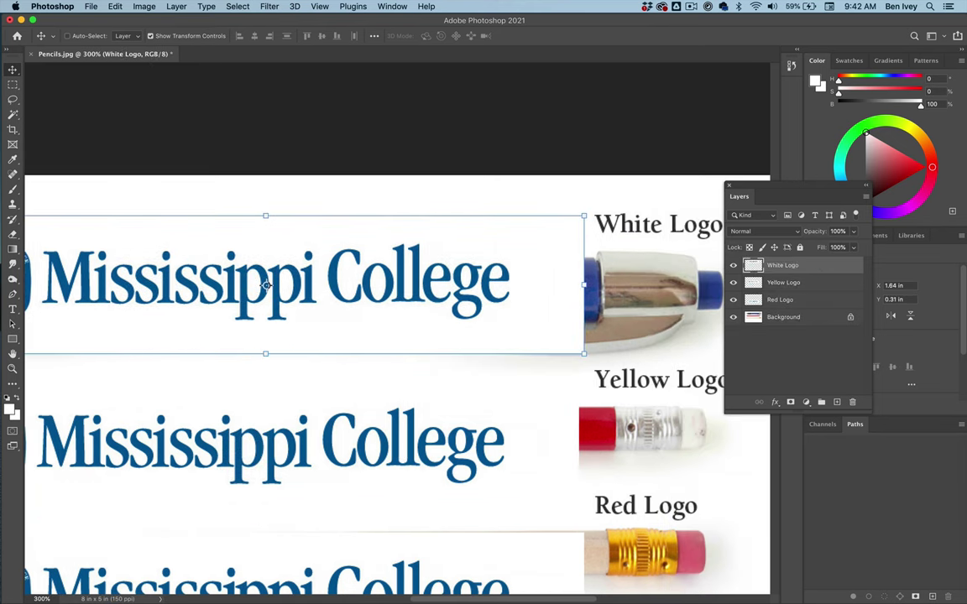
Hide the White Logo and Yellow Logo layers and move the Red Logo layer to about X 2.04 in, Y 2.46 in over the wooden pencil.
{"action": "left_click", "coordinate": [735, 282]}
{"action": "scroll", "coordinate": [556, 338], "scroll_direction": "down", "scroll_amount": 5}
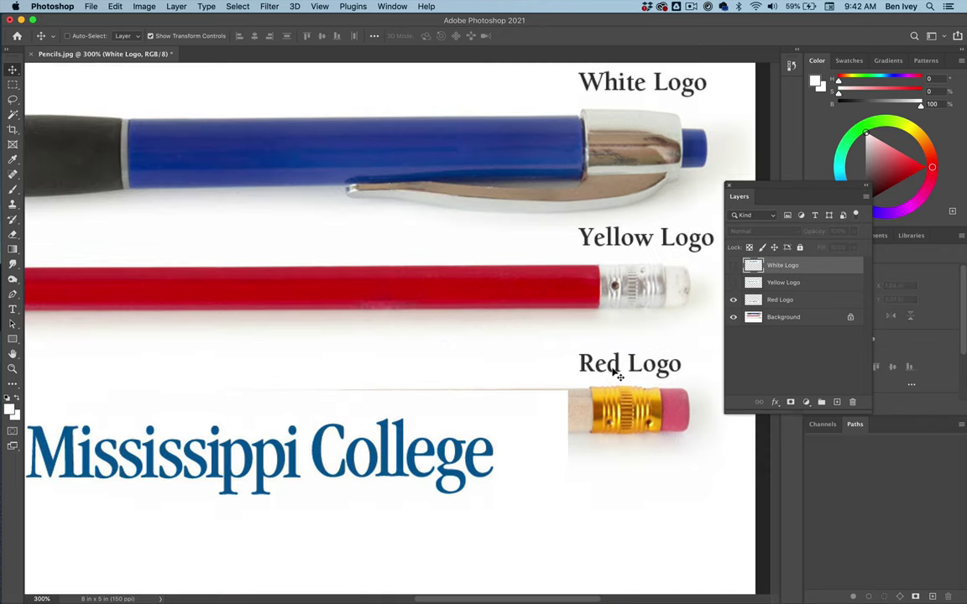
{"action": "left_click_drag", "start_coordinate": [432, 413], "coordinate": [485, 428]}
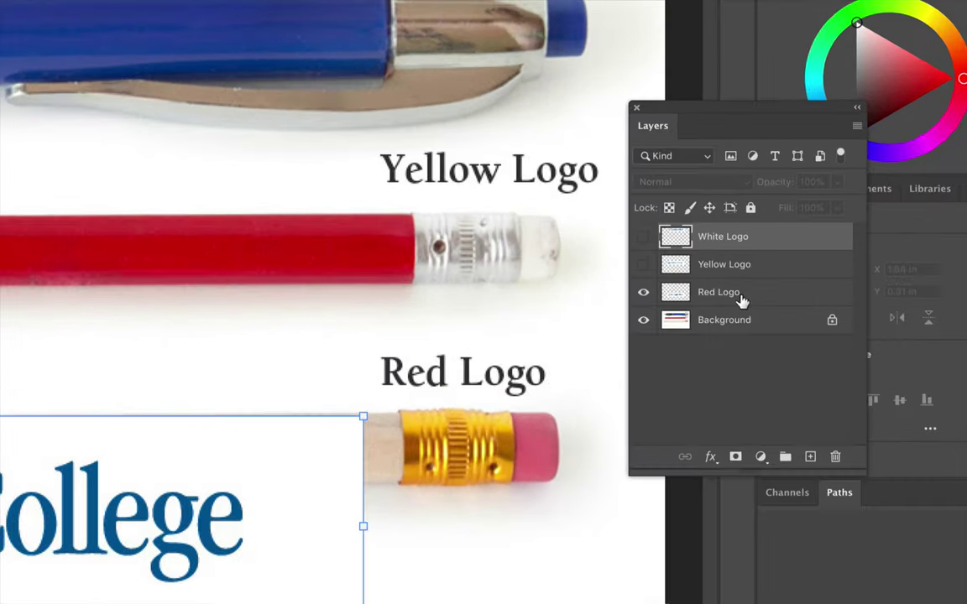
{"action": "left_click", "coordinate": [741, 293]}
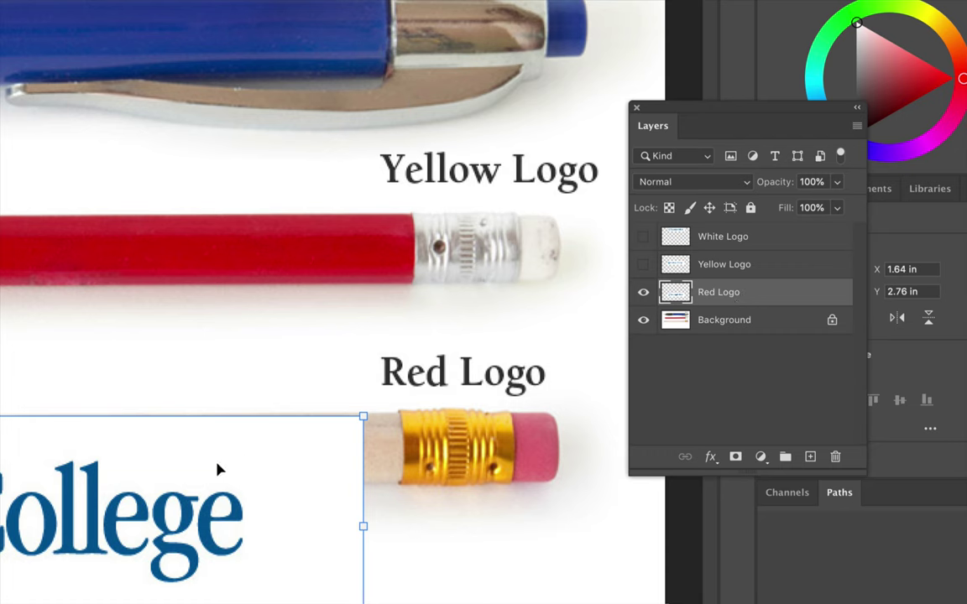
{"action": "left_click_drag", "start_coordinate": [217, 469], "coordinate": [302, 425]}
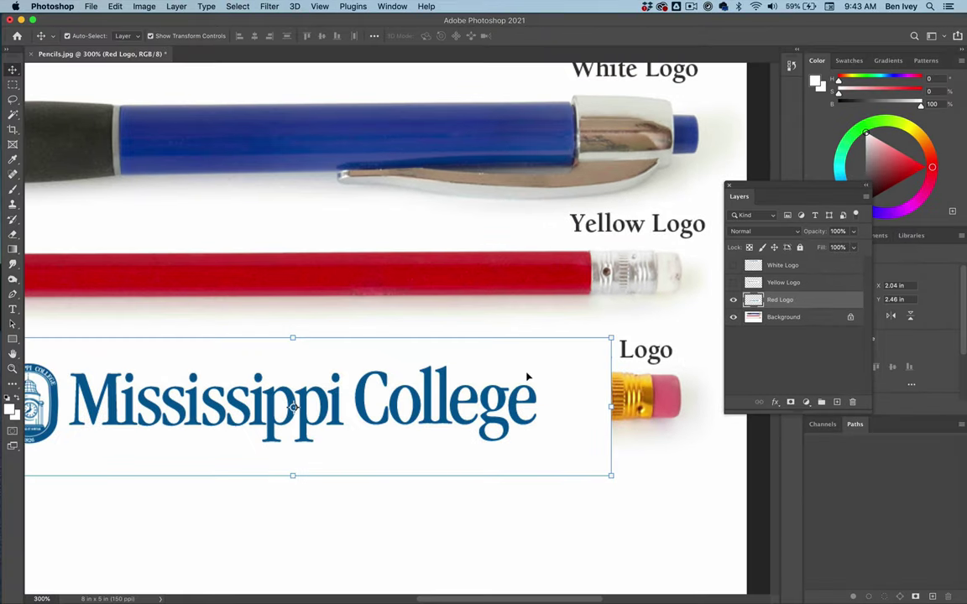
Lower the Red Logo layer's opacity to 47%.
{"action": "scroll", "coordinate": [527, 376], "scroll_direction": "left", "scroll_amount": 5}
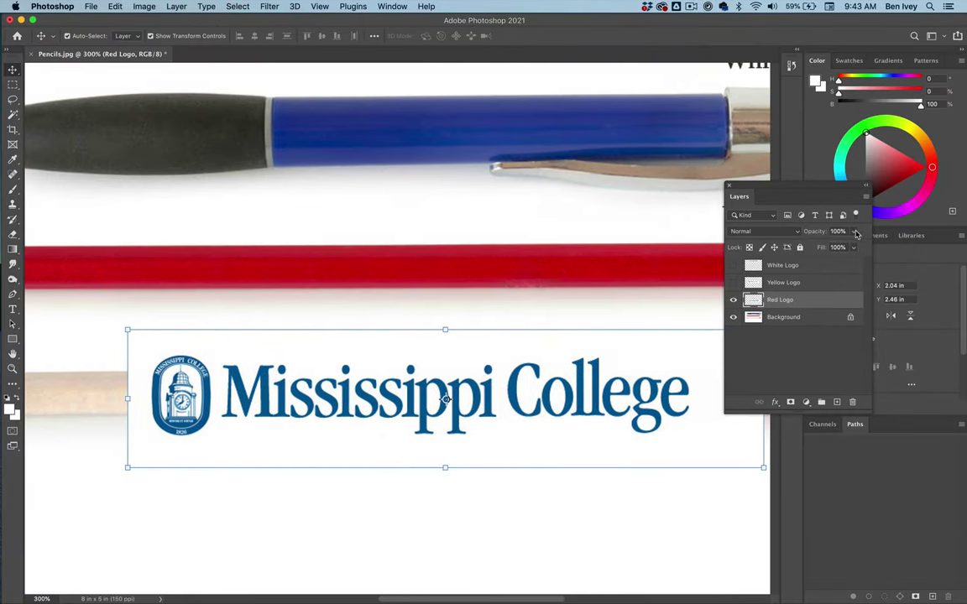
{"action": "left_click", "coordinate": [856, 234]}
{"action": "left_click_drag", "start_coordinate": [853, 247], "coordinate": [825, 247]}
Scale the Red Logo down to fit the wooden pencil and place it near the gold ferrule at about X 4.25 in, Y 2.7 in.
{"action": "left_click_drag", "start_coordinate": [126, 331], "coordinate": [336, 384]}
{"action": "scroll", "coordinate": [392, 436], "scroll_direction": "right", "scroll_amount": 4}
{"action": "left_click_drag", "start_coordinate": [393, 435], "coordinate": [351, 406]}
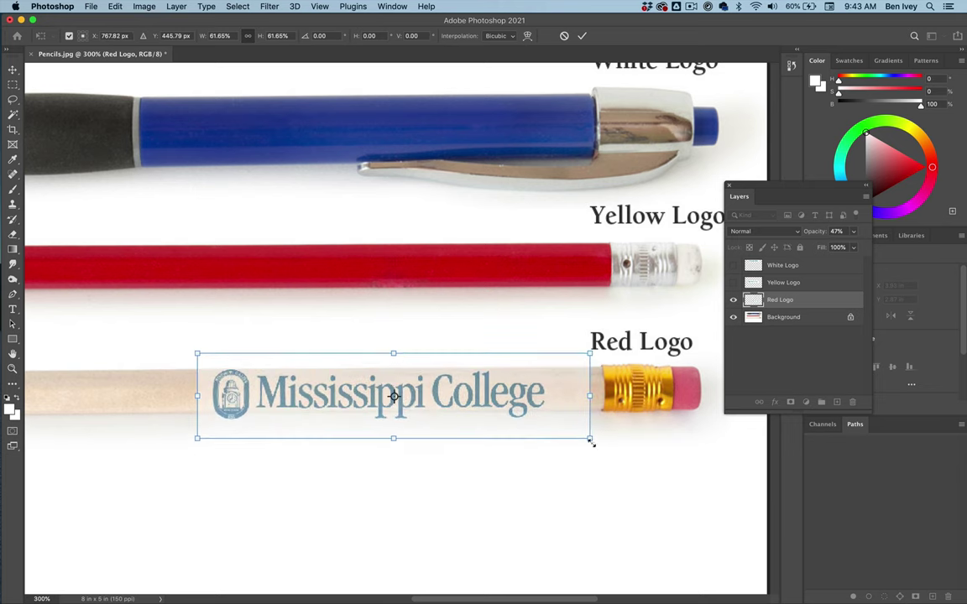
{"action": "left_click_drag", "start_coordinate": [589, 438], "coordinate": [546, 423]}
{"action": "key", "text": "Return"}
{"action": "key", "text": "Return"}
Reselect the Red Logo layer and return its opacity to 100%.
{"action": "left_click", "coordinate": [566, 464]}
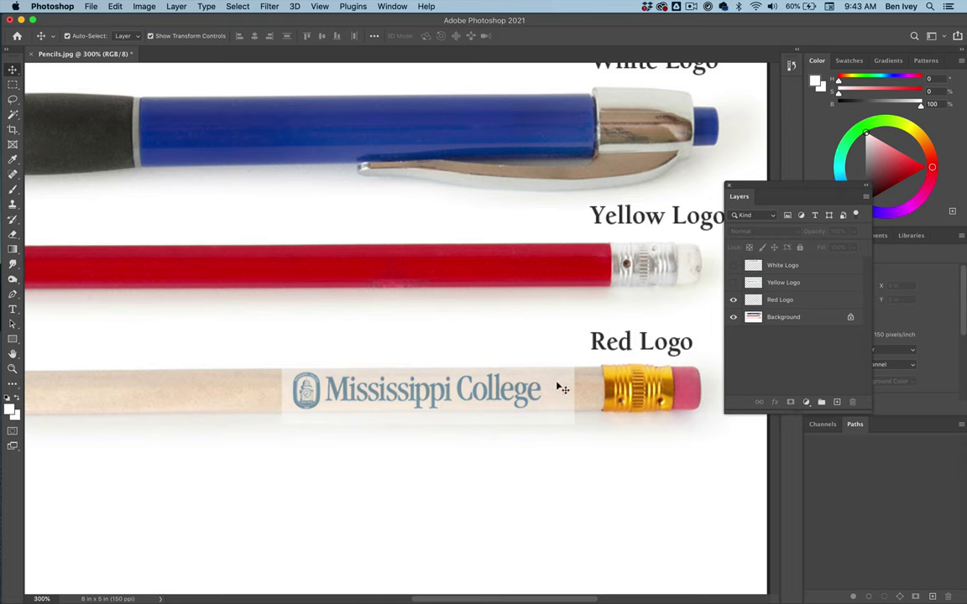
{"action": "left_click", "coordinate": [755, 300]}
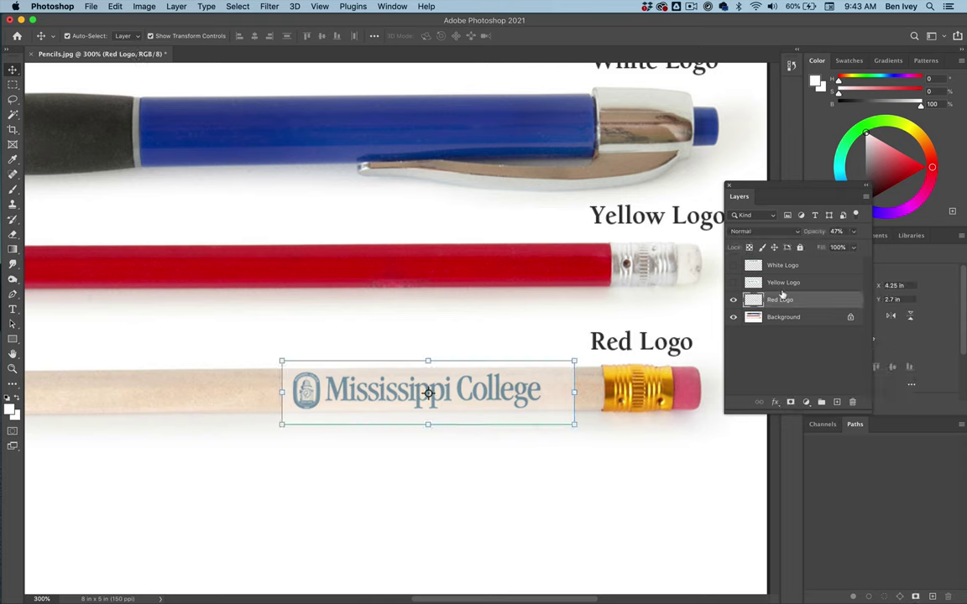
{"action": "key", "text": "0"}
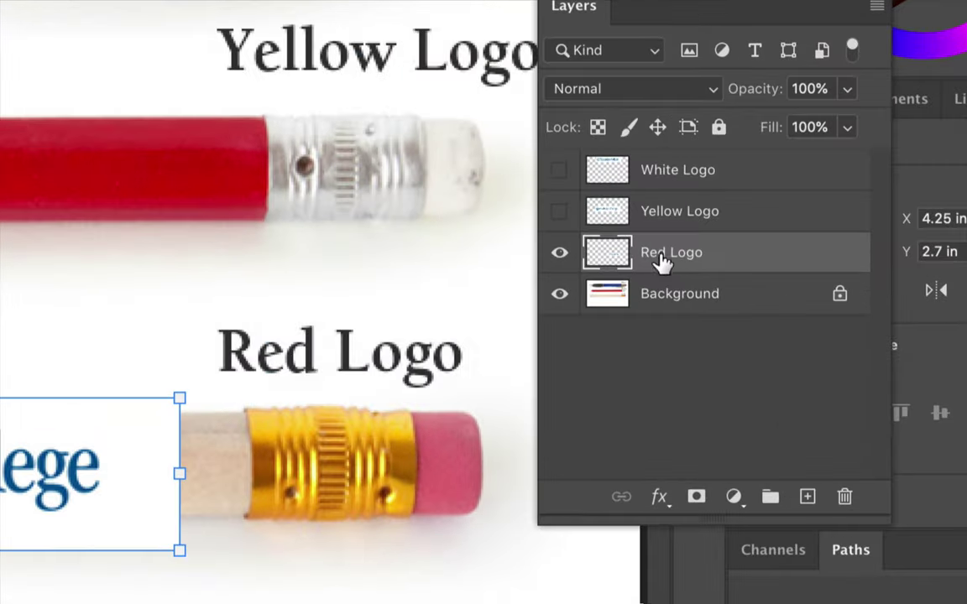
In the Red Logo layer's Blending Options, set the Blend If This Layer white point to a split 126 / 189 to drop out the white.
{"action": "left_click", "coordinate": [660, 501]}
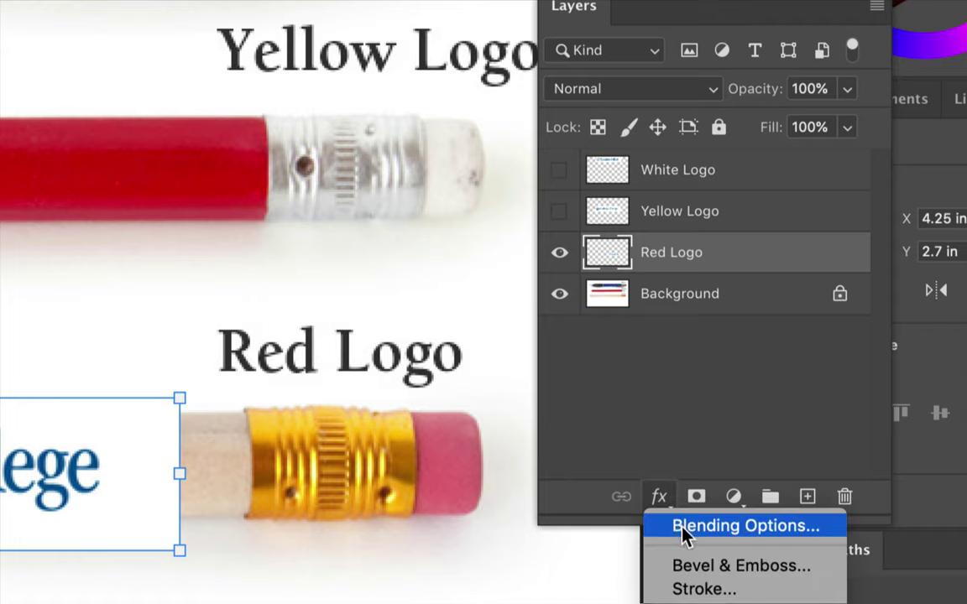
{"action": "left_click", "coordinate": [724, 529]}
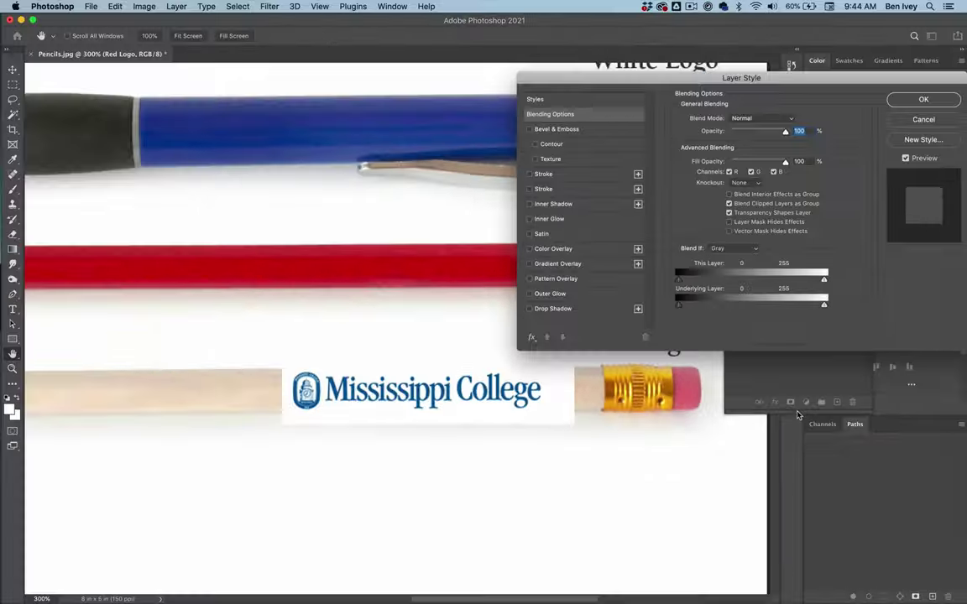
{"action": "left_click_drag", "start_coordinate": [602, 80], "coordinate": [621, 200]}
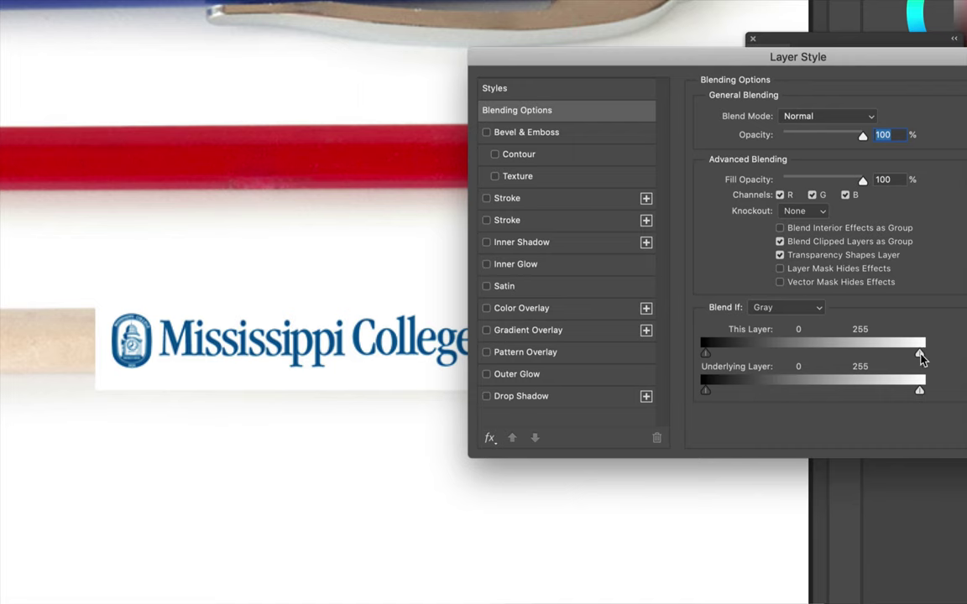
{"action": "left_click_drag", "start_coordinate": [920, 356], "coordinate": [917, 356]}
{"action": "mouse_move", "coordinate": [912, 359]}
{"action": "left_mouse_down"}
{"action": "mouse_move", "coordinate": [922, 358]}
{"action": "mouse_move", "coordinate": [756, 354]}
{"action": "mouse_move", "coordinate": [870, 369]}
{"action": "mouse_move", "coordinate": [903, 359]}
{"action": "left_mouse_up"}
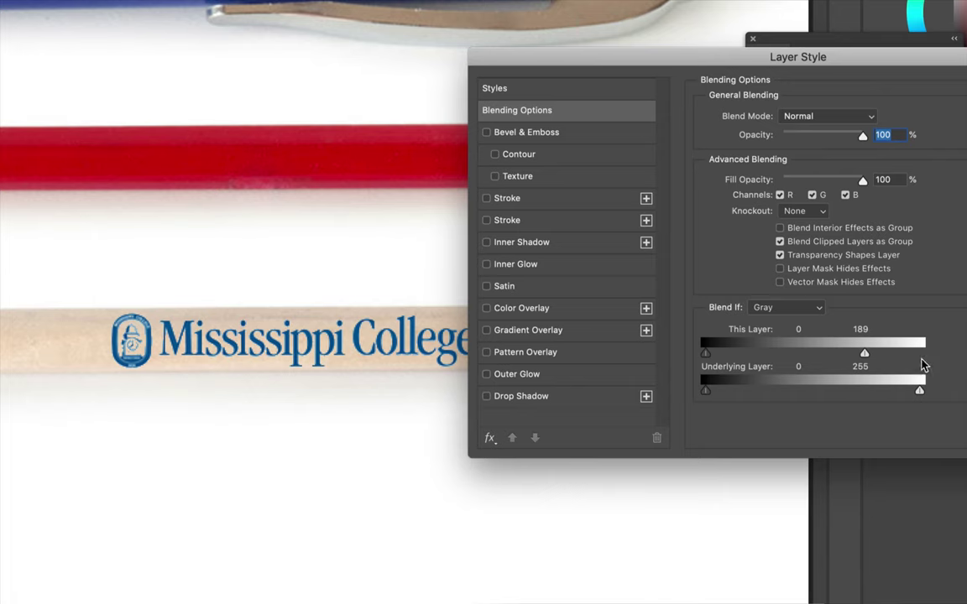
{"action": "left_click_drag", "start_coordinate": [864, 359], "coordinate": [813, 361]}
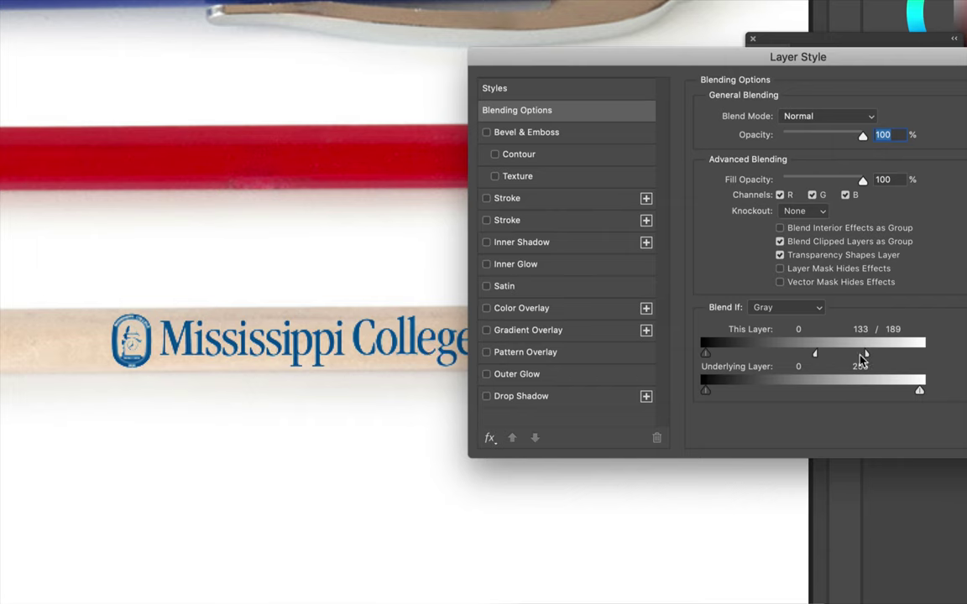
{"action": "left_click_drag", "start_coordinate": [807, 360], "coordinate": [810, 357]}
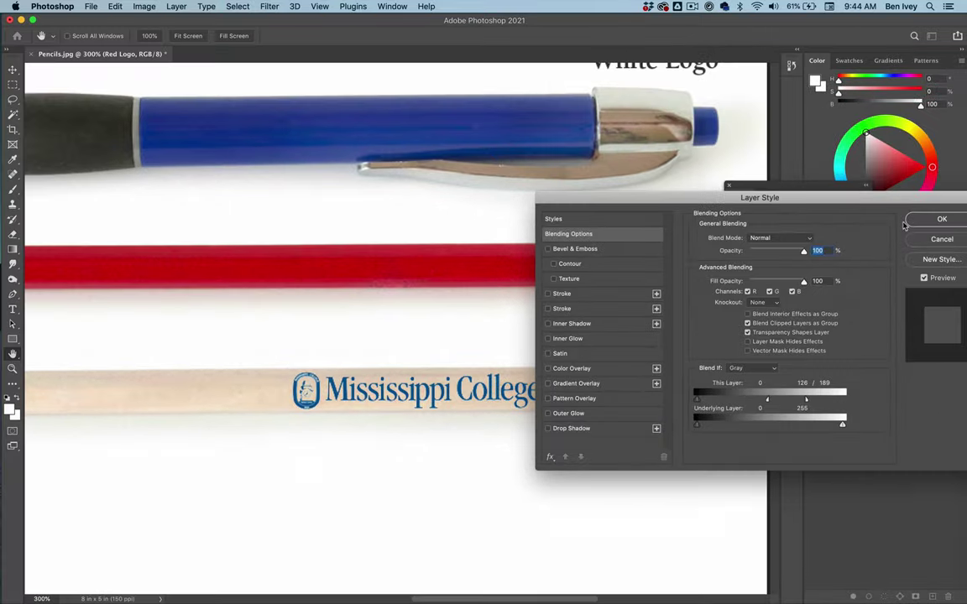
{"action": "left_click", "coordinate": [941, 219]}
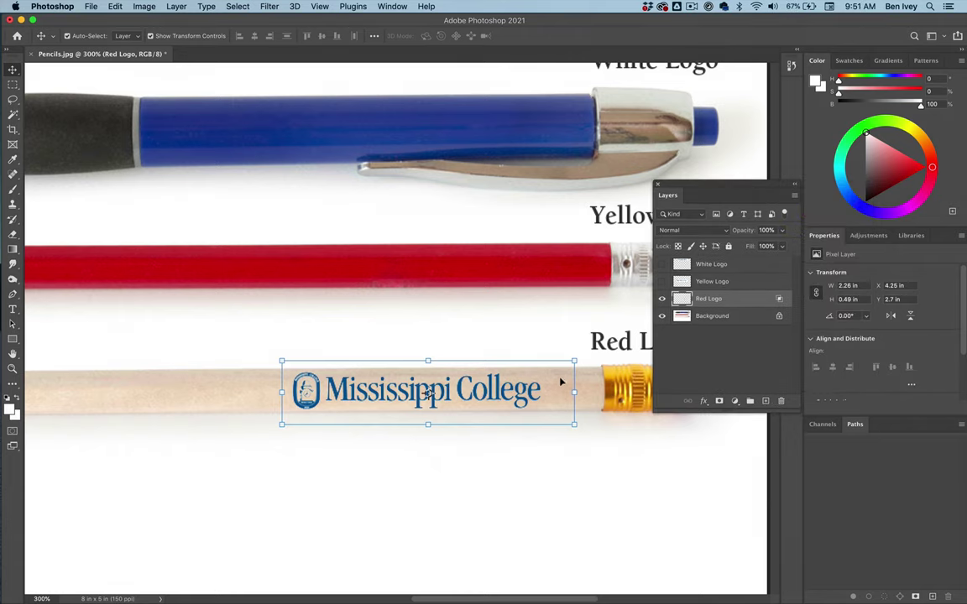
Add a Gradient Map adjustment layer directly above the Red Logo layer.
{"action": "scroll", "coordinate": [561, 382], "scroll_direction": "down", "scroll_amount": 2}
{"action": "scroll", "coordinate": [560, 382], "scroll_direction": "right", "scroll_amount": 2}
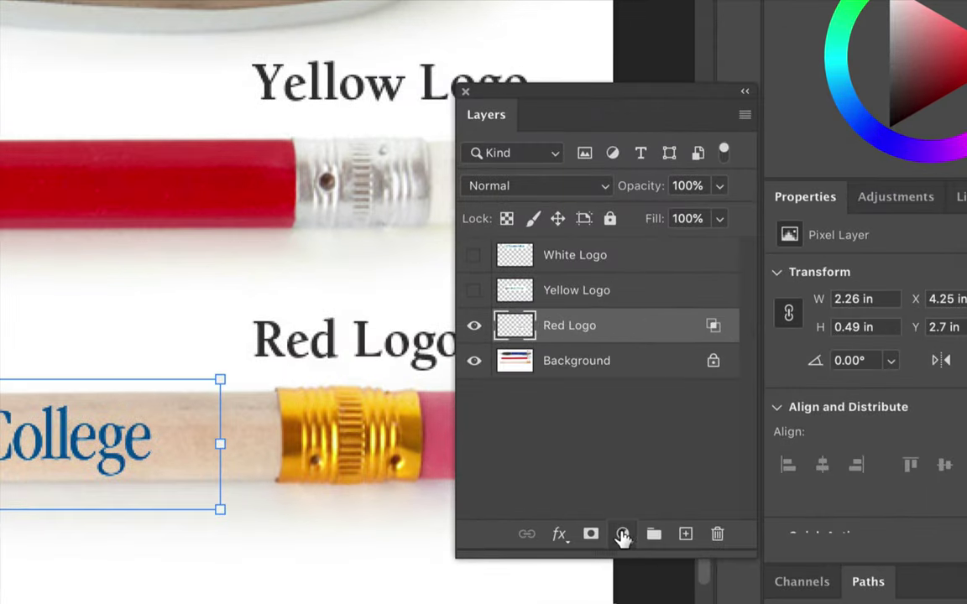
{"action": "left_click", "coordinate": [623, 535]}
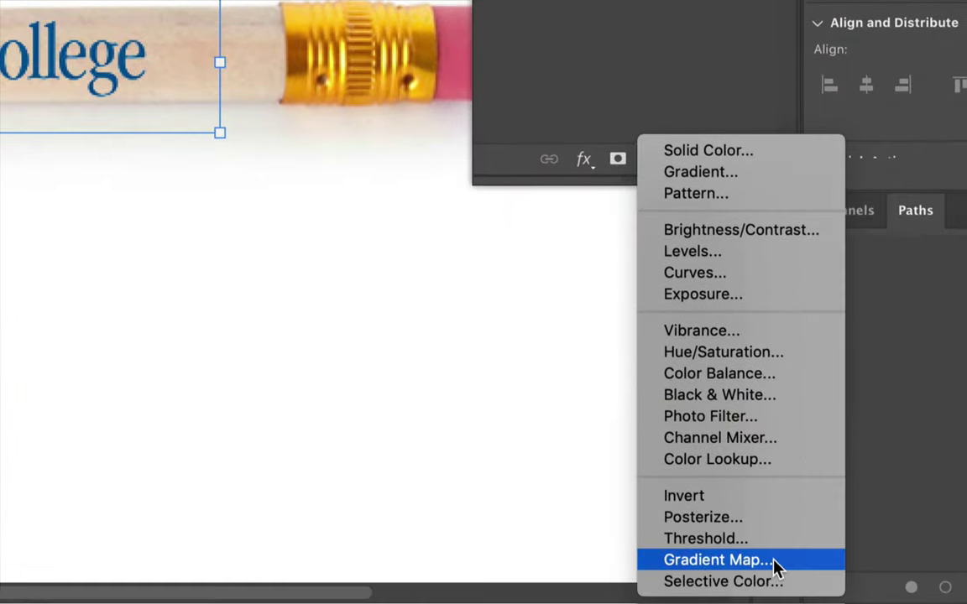
{"action": "left_click", "coordinate": [773, 567]}
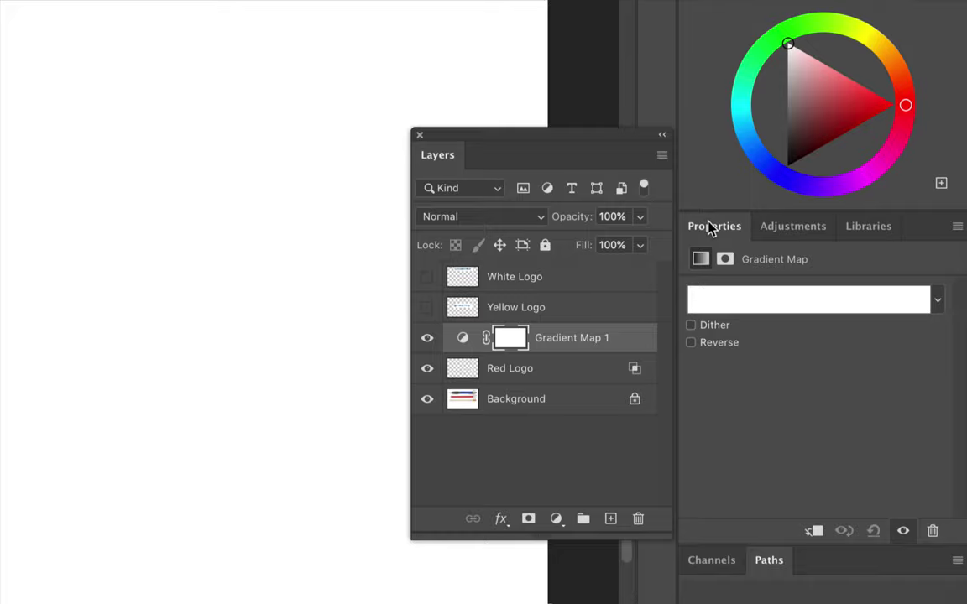
Edit the gradient map and set its starting color stop to bright, fully saturated red.
{"action": "left_click", "coordinate": [708, 309]}
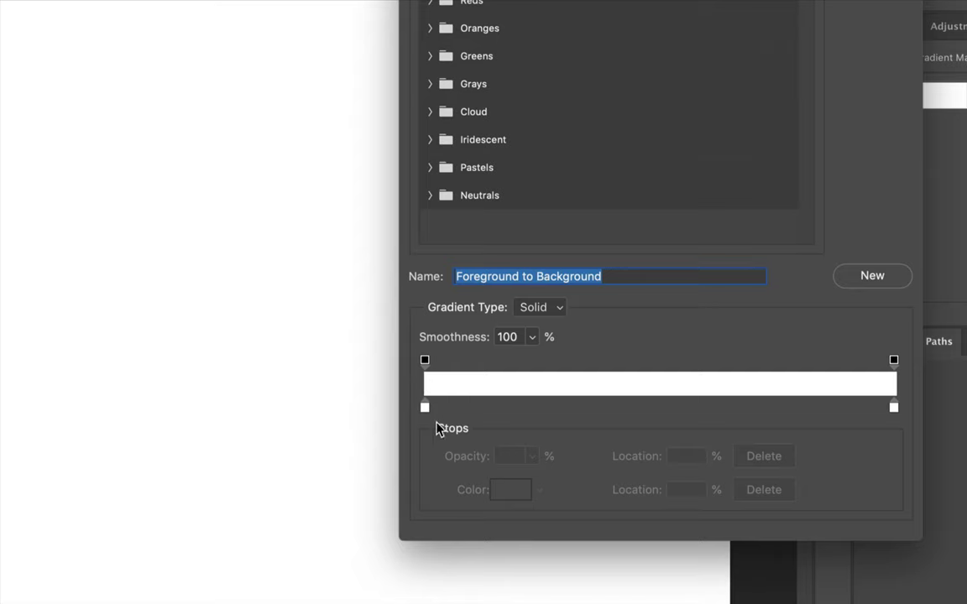
{"action": "left_click", "coordinate": [424, 408]}
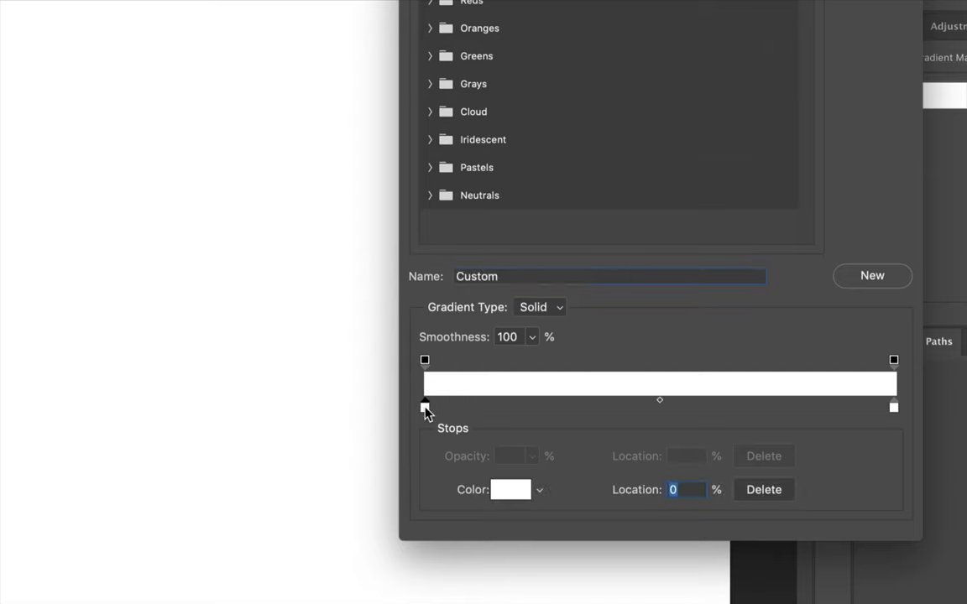
{"action": "double_click", "coordinate": [425, 409]}
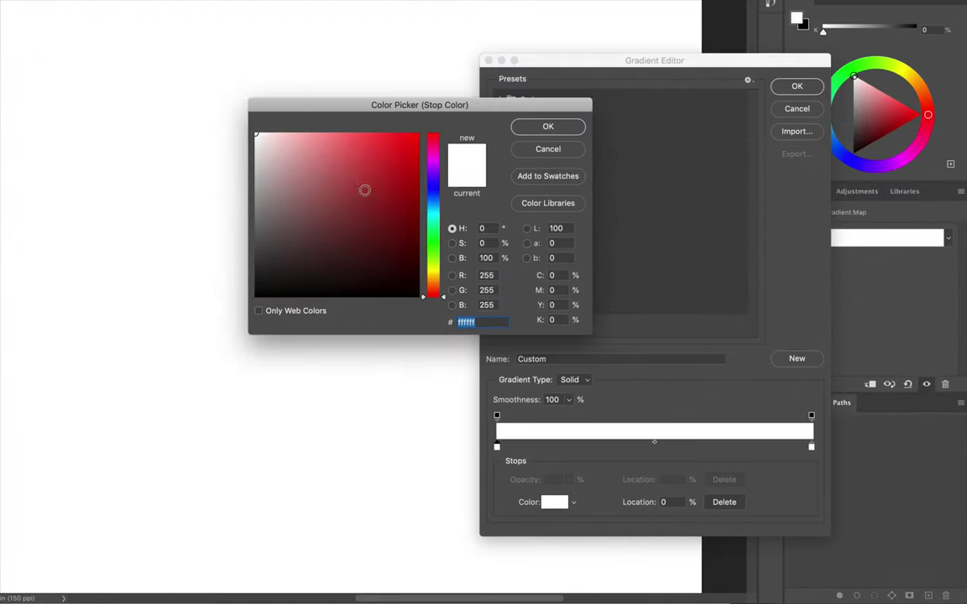
{"action": "left_click", "coordinate": [397, 159]}
{"action": "left_click", "coordinate": [419, 132]}
{"action": "left_click", "coordinate": [528, 125]}
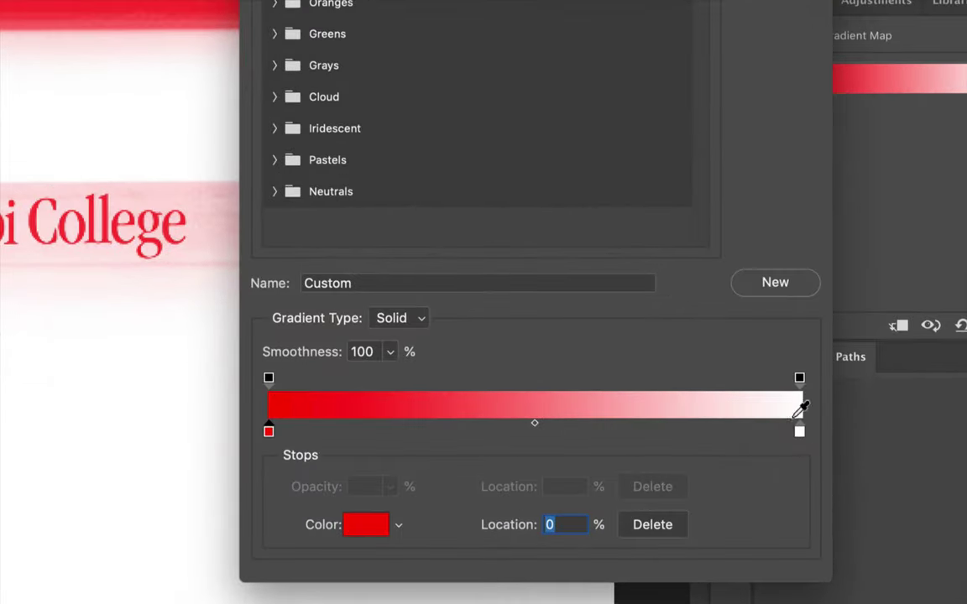
Set the gradient's end color stop to white (ffffff) at location 100% and apply the red-to-white gradient.
{"action": "double_click", "coordinate": [798, 434]}
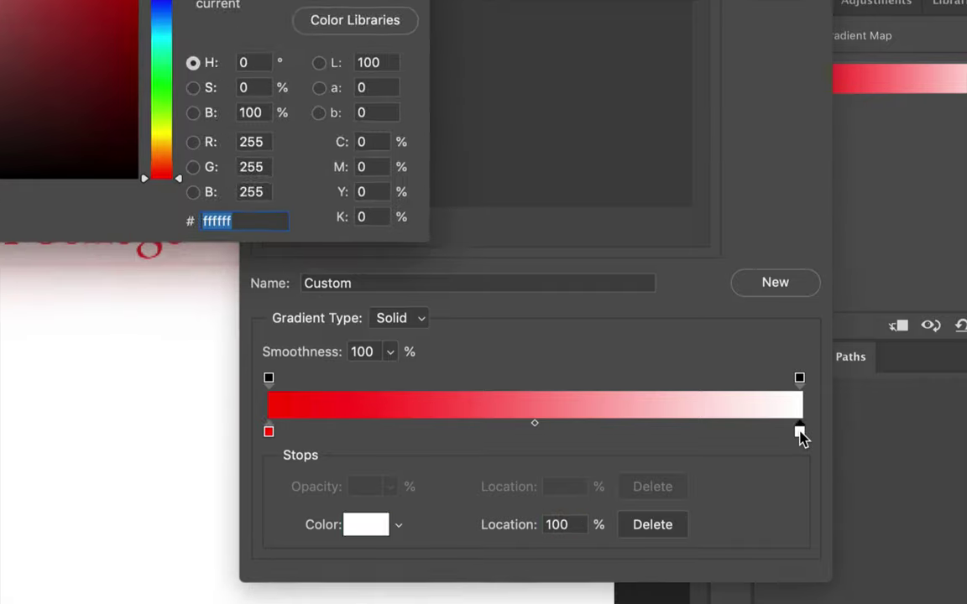
{"action": "left_click", "coordinate": [0, 0]}
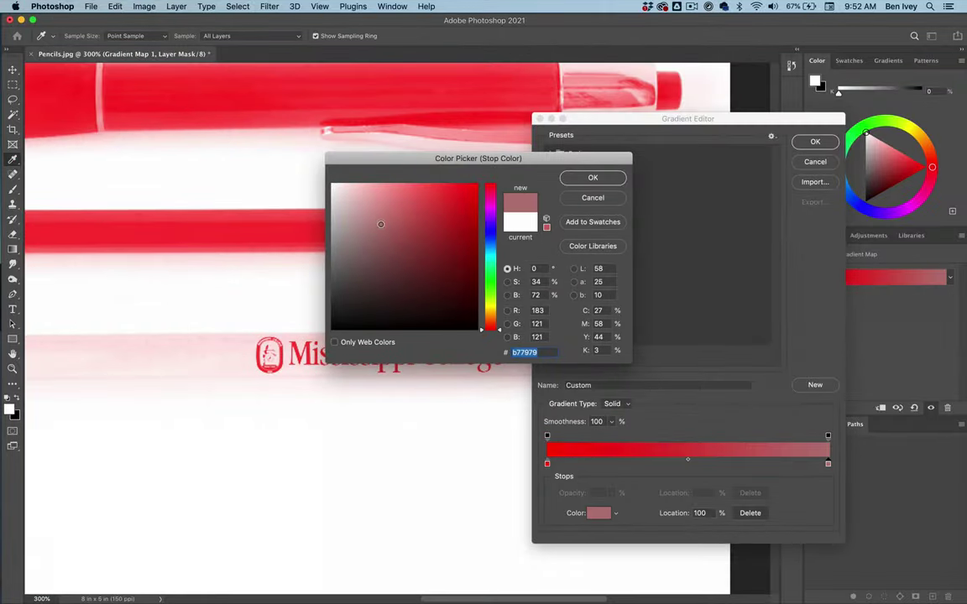
{"action": "left_click", "coordinate": [298, 153]}
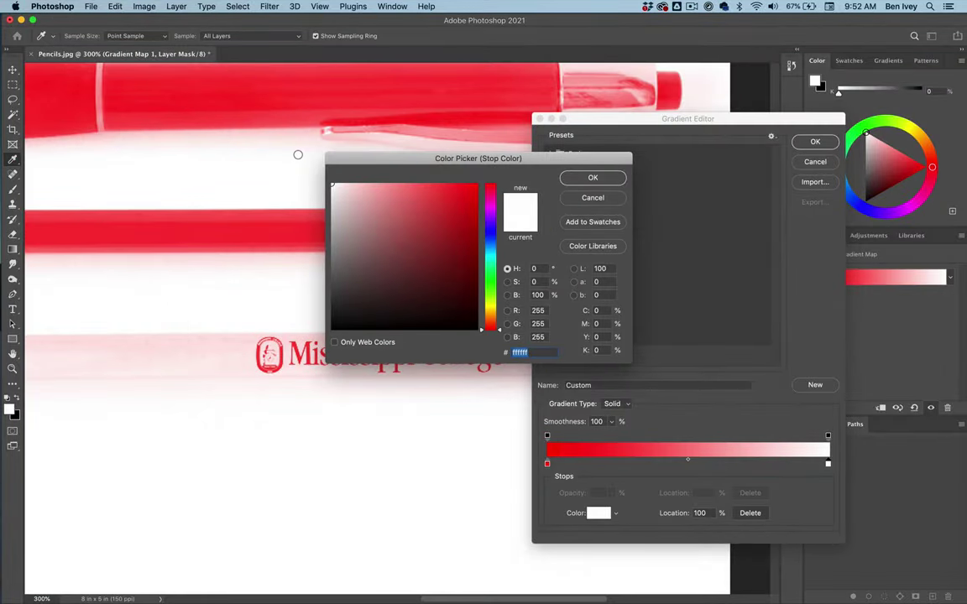
{"action": "left_click", "coordinate": [592, 177]}
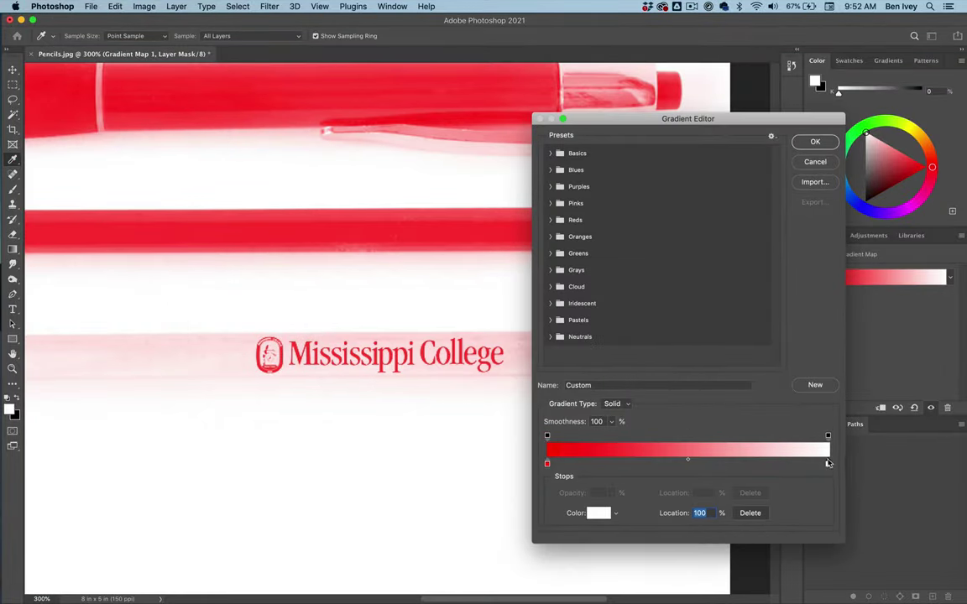
{"action": "left_click_drag", "start_coordinate": [829, 464], "coordinate": [863, 460]}
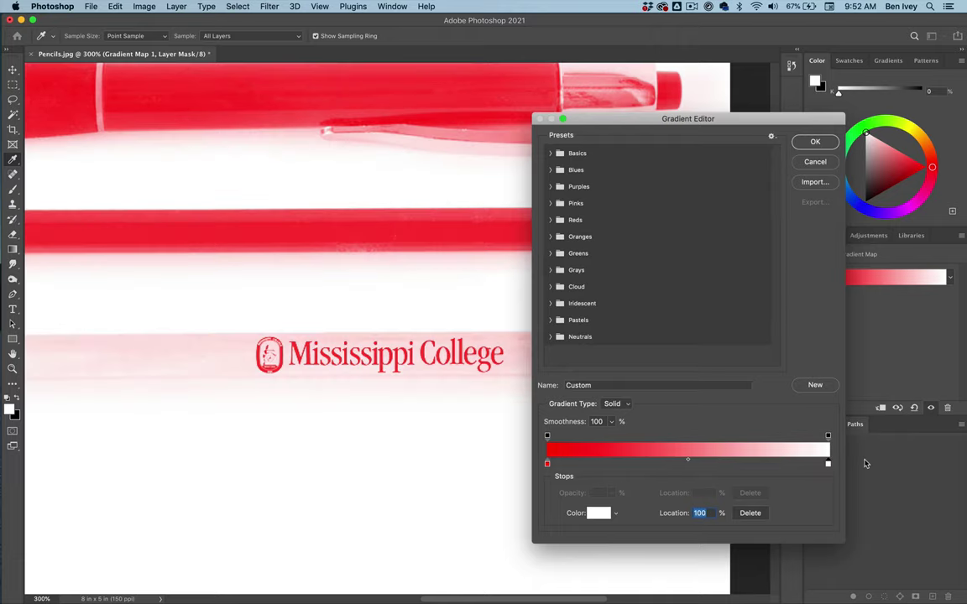
{"action": "left_click", "coordinate": [814, 142]}
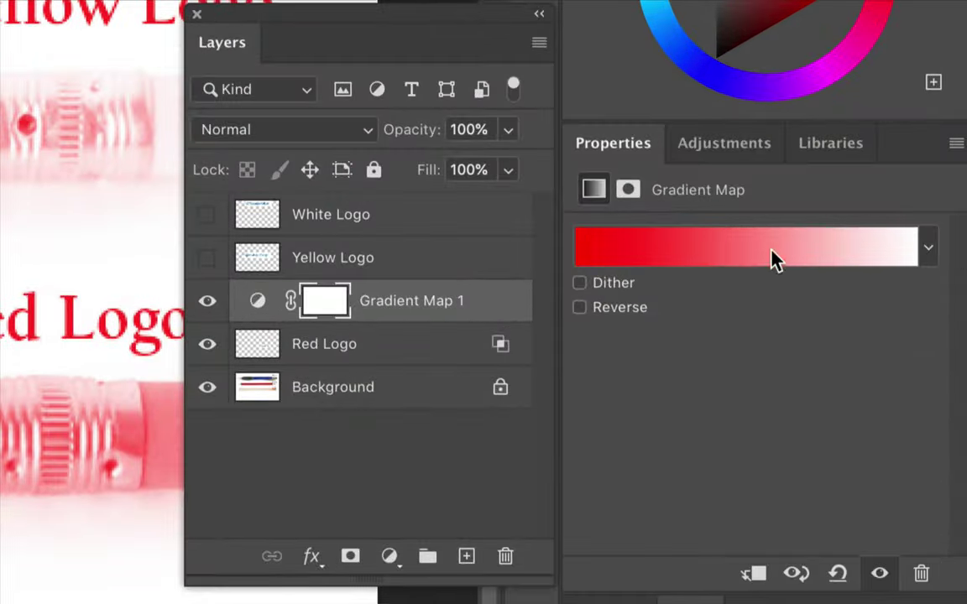
{"action": "left_click", "coordinate": [739, 252]}
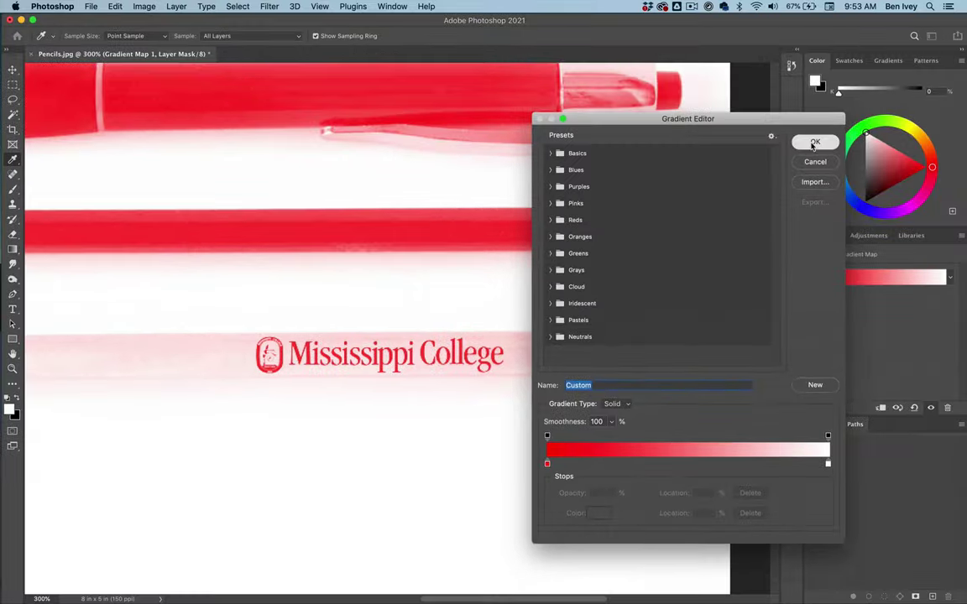
{"action": "left_click", "coordinate": [915, 20]}
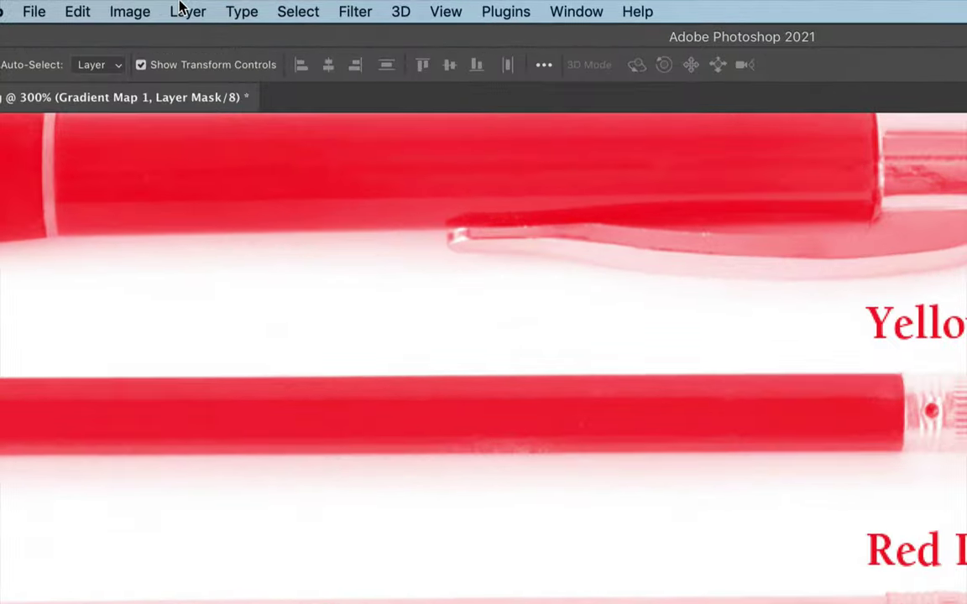
Clip the gradient map to the Red Logo layer with a clipping mask so it recolors only that logo.
{"action": "left_click", "coordinate": [176, 6]}
{"action": "left_click", "coordinate": [242, 382]}
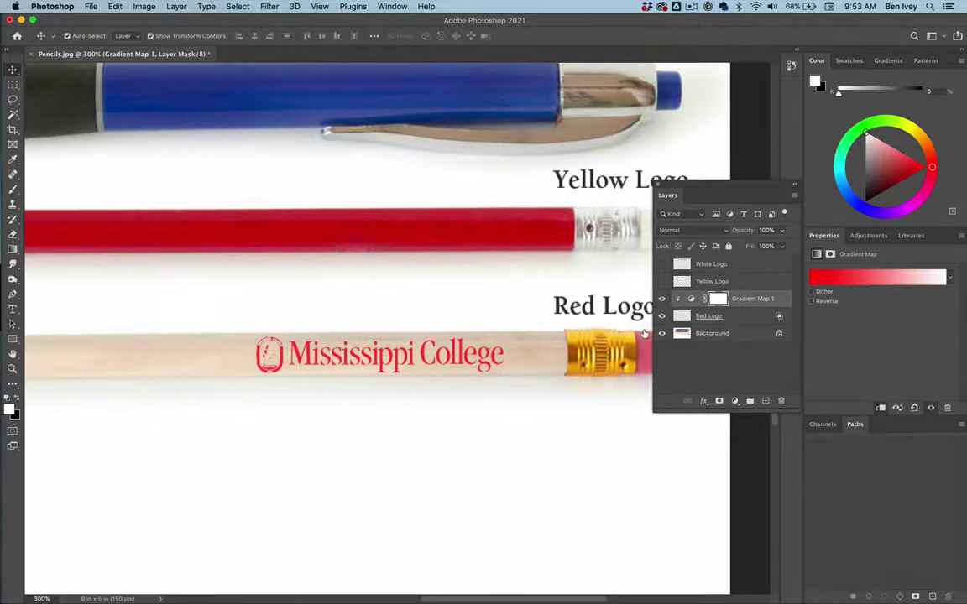
Show the Yellow Logo layer, scale it to about 2.17 × 0.47 in and place it on the red pencil at about X 4.35 in, Y 1.74 in.
{"action": "scroll", "coordinate": [484, 334], "scroll_direction": "up", "scroll_amount": 3}
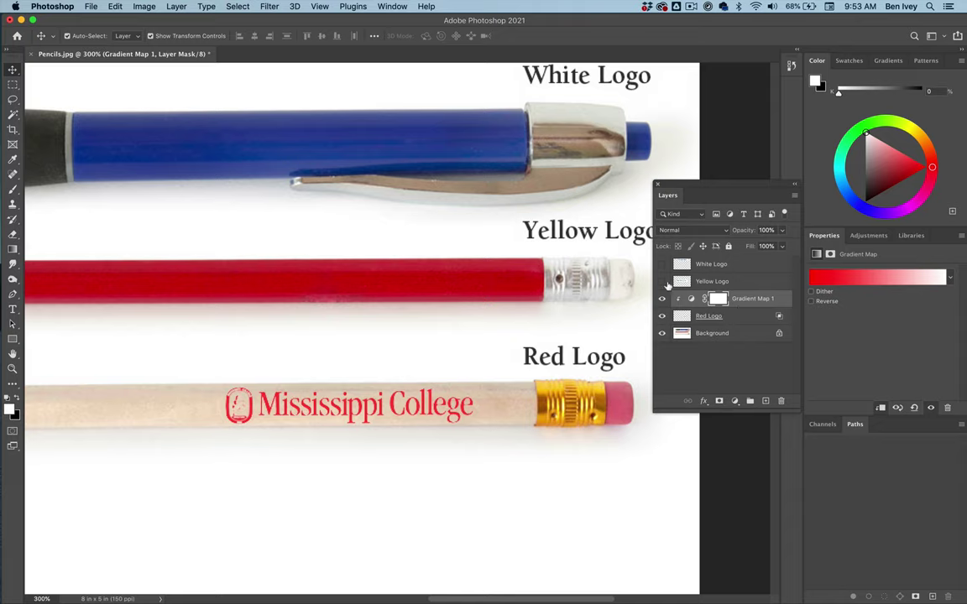
{"action": "left_click", "coordinate": [662, 282]}
{"action": "left_click", "coordinate": [707, 286]}
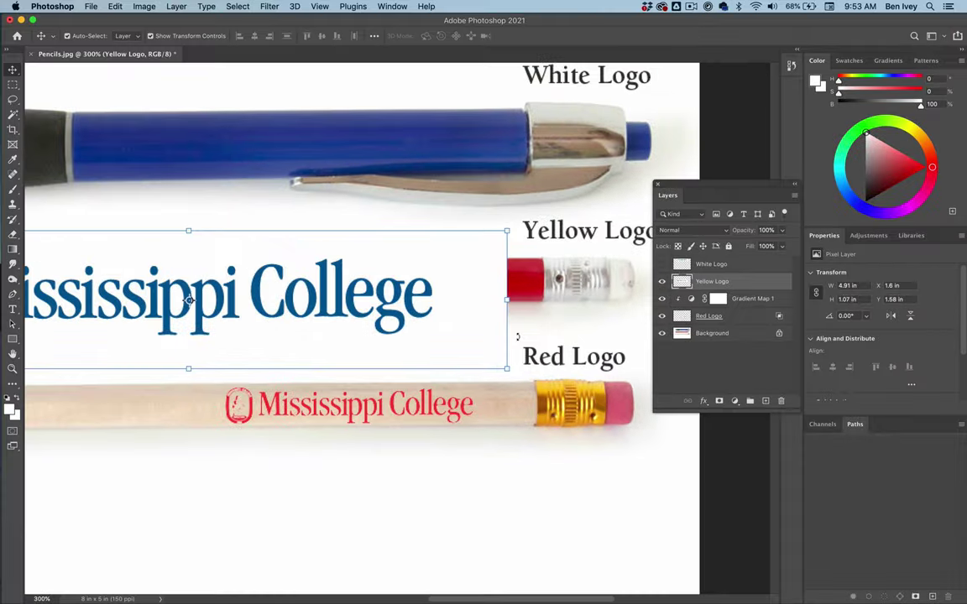
{"action": "mouse_move", "coordinate": [189, 229]}
{"action": "left_mouse_down"}
{"action": "mouse_move", "coordinate": [188, 309]}
{"action": "mouse_move", "coordinate": [367, 308]}
{"action": "mouse_move", "coordinate": [401, 274]}
{"action": "left_mouse_up"}
{"action": "key", "text": "Return"}
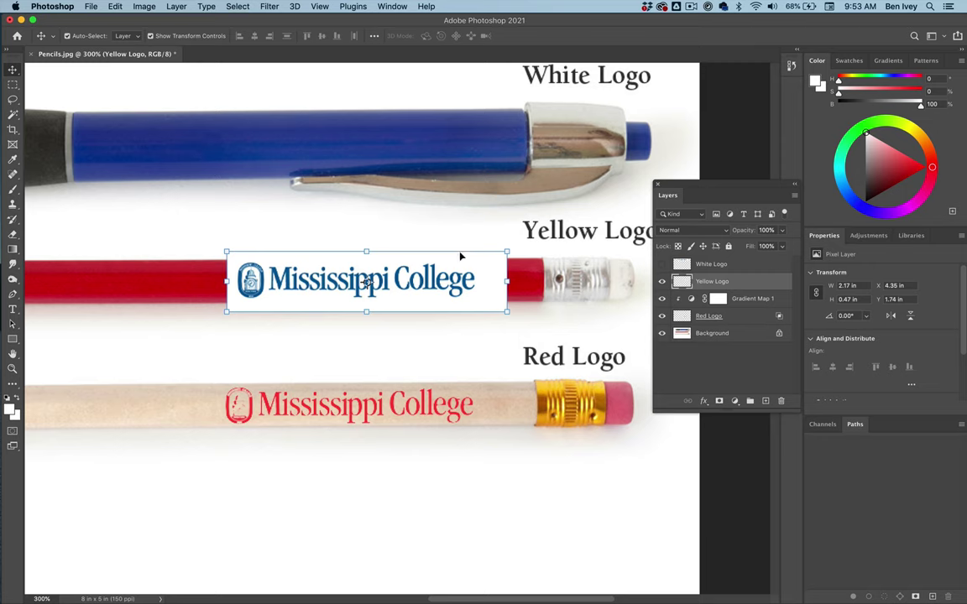
In the Yellow Logo layer's Blending Options, set the Blend If This Layer white point to a split 117 / 172.
{"action": "left_click", "coordinate": [703, 400]}
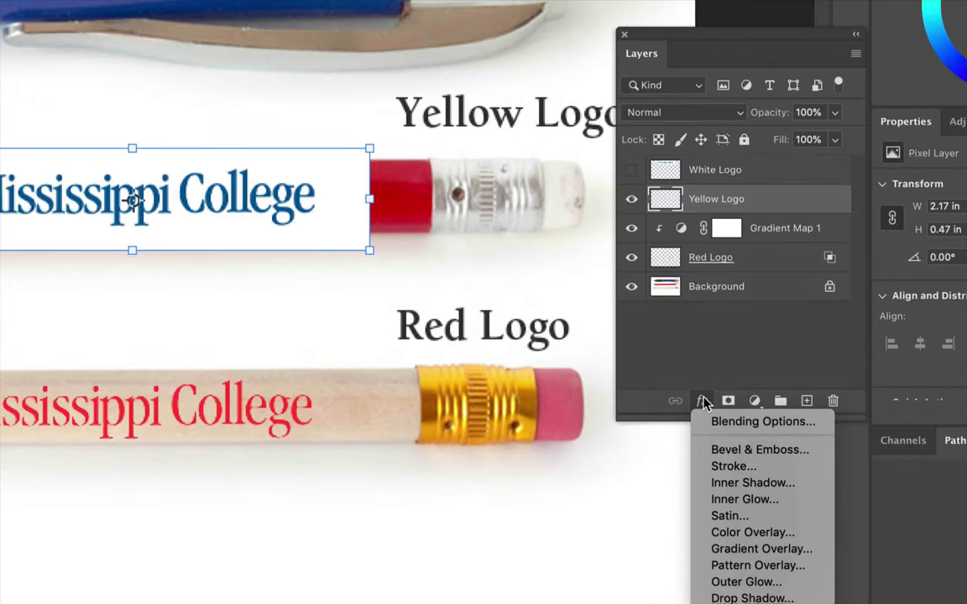
{"action": "left_click", "coordinate": [736, 422]}
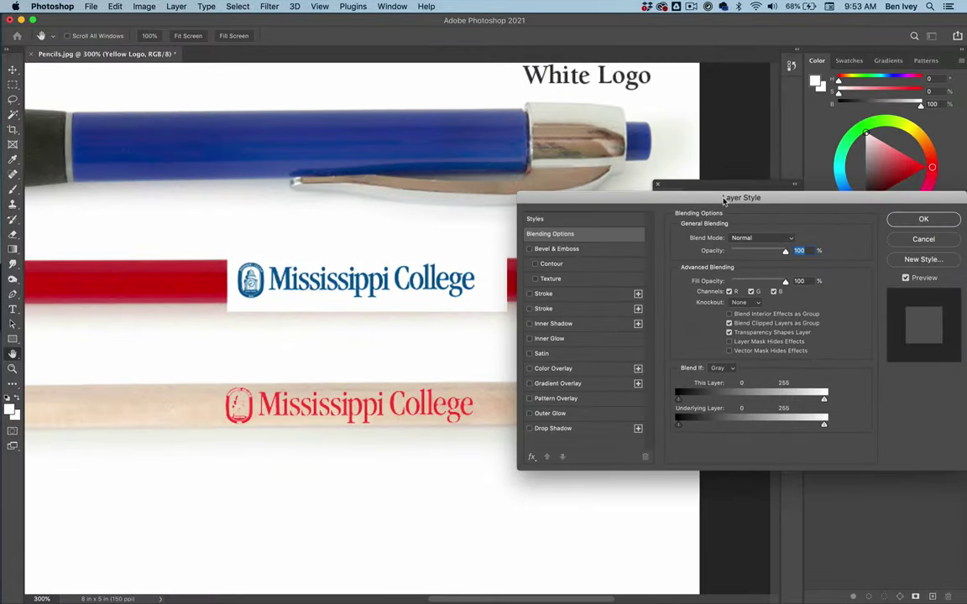
{"action": "left_click_drag", "start_coordinate": [723, 201], "coordinate": [714, 126]}
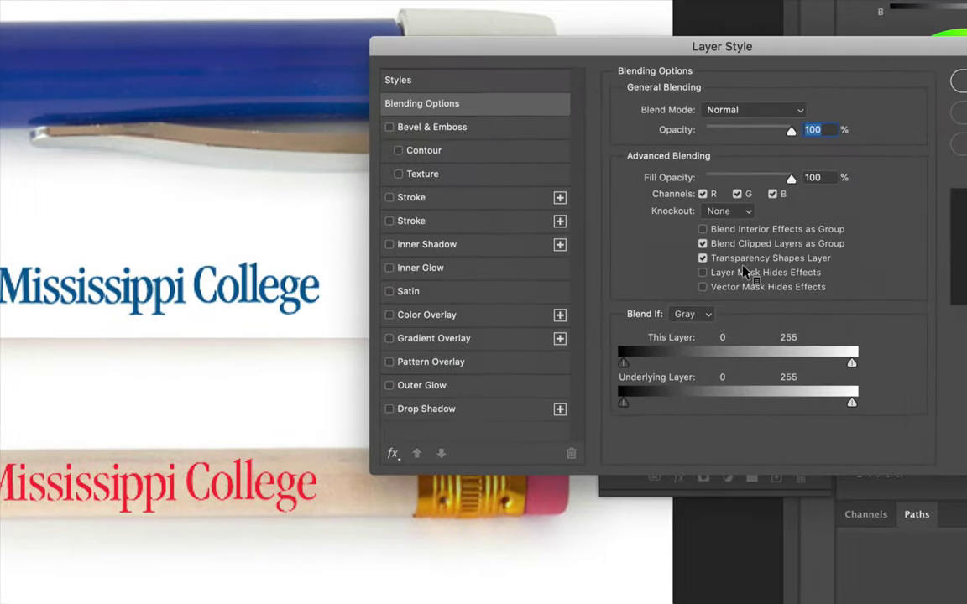
{"action": "left_click", "coordinate": [428, 104]}
{"action": "left_click_drag", "start_coordinate": [851, 363], "coordinate": [818, 362]}
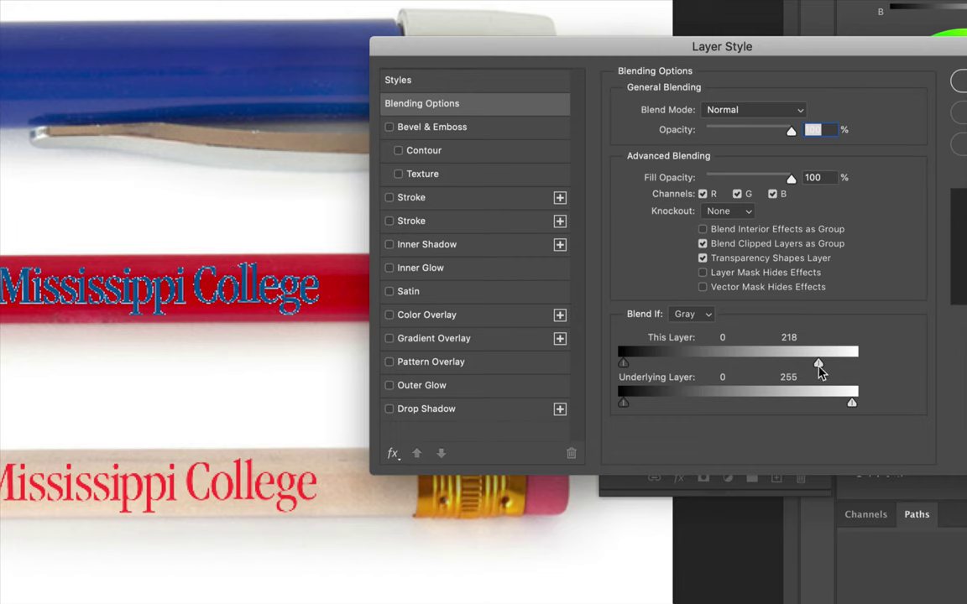
{"action": "left_click_drag", "start_coordinate": [818, 367], "coordinate": [752, 369]}
{"action": "left_click_drag", "start_coordinate": [822, 369], "coordinate": [728, 372]}
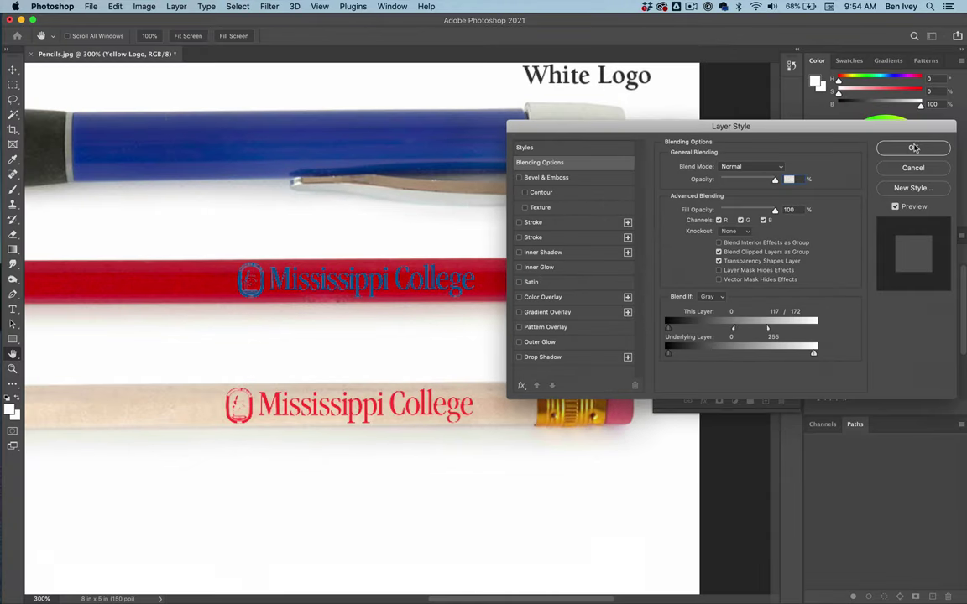
{"action": "left_click", "coordinate": [913, 148]}
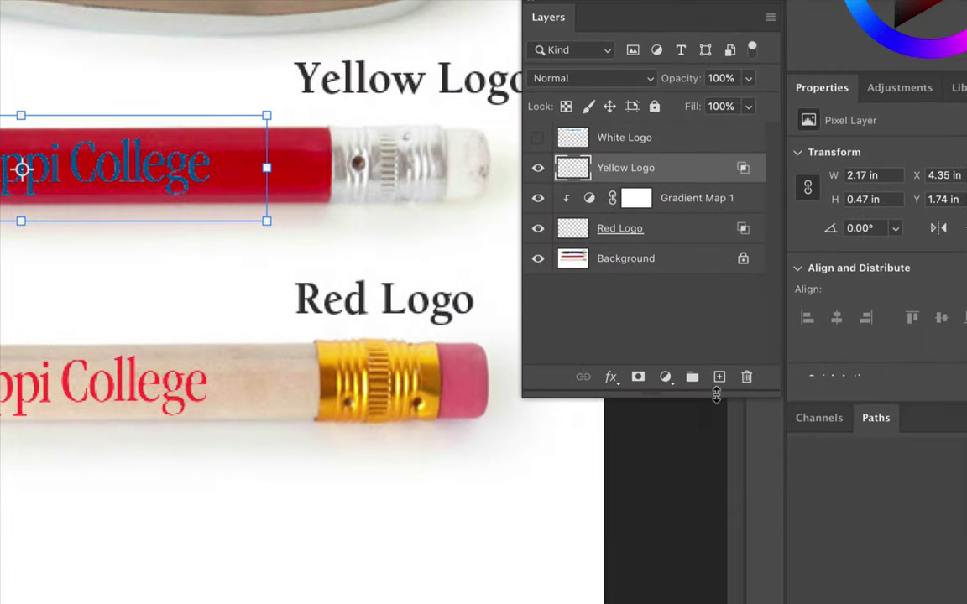
Add a Gradient Map adjustment layer directly above the Yellow Logo layer.
{"action": "left_click", "coordinate": [693, 378]}
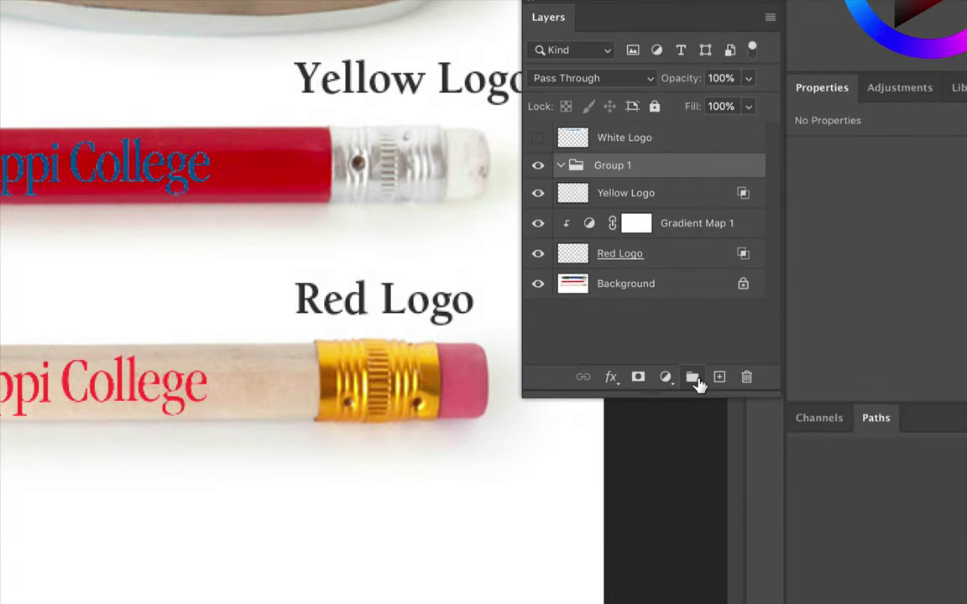
{"action": "key", "text": "ctrl+z"}
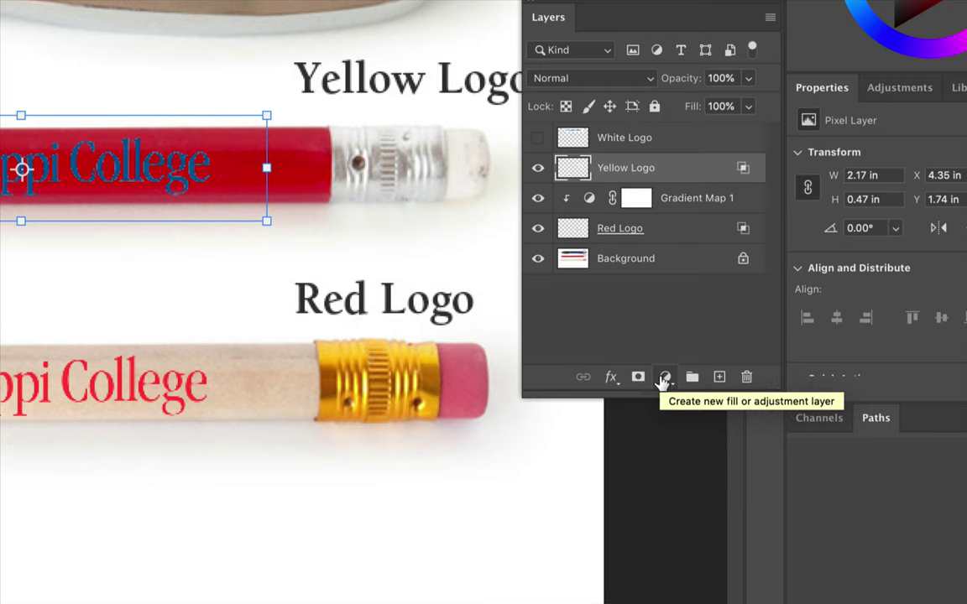
{"action": "left_click", "coordinate": [664, 378]}
{"action": "scroll", "coordinate": [701, 503], "scroll_direction": "down", "scroll_amount": 1}
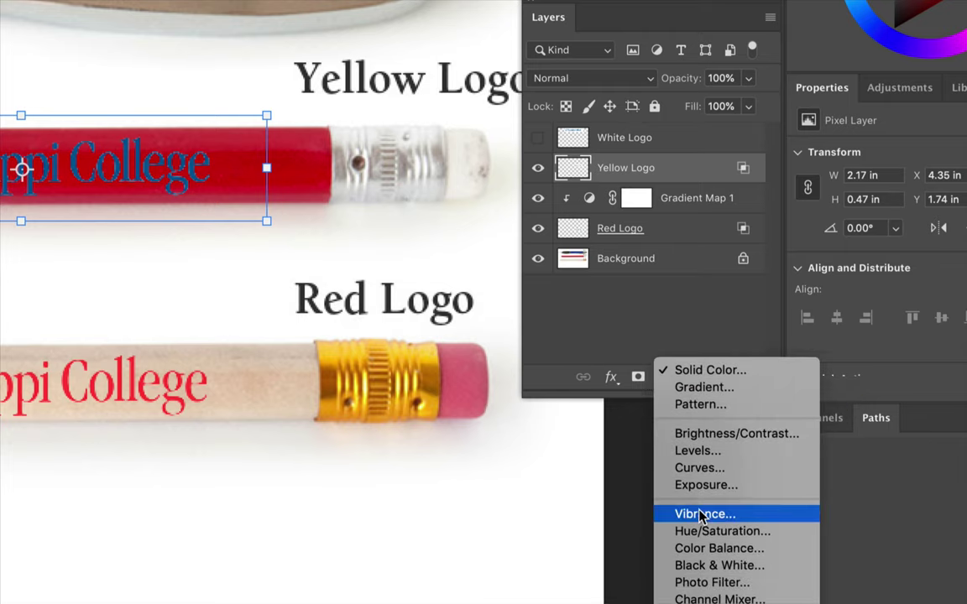
{"action": "left_click", "coordinate": [710, 567]}
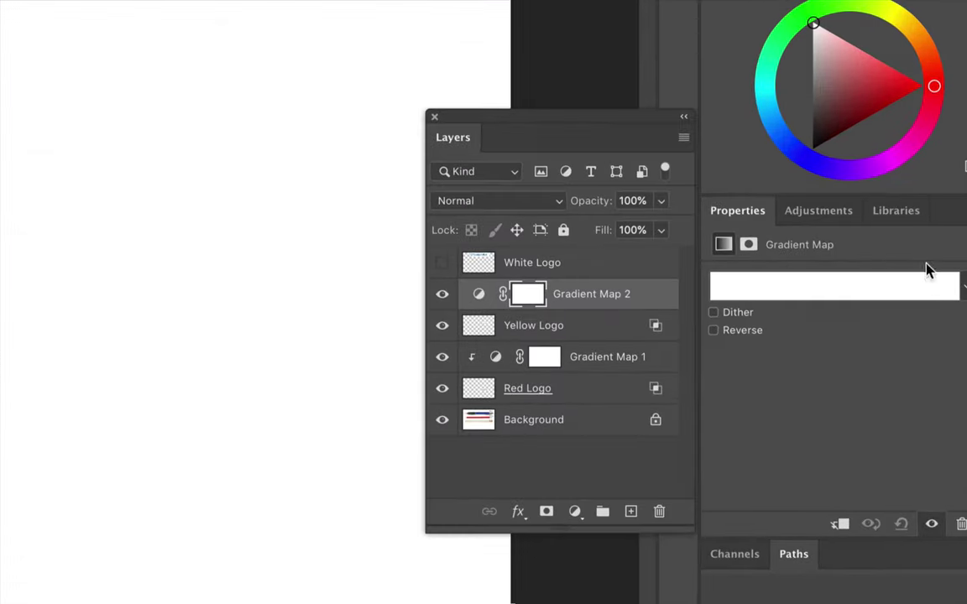
Set the gradient map's start color stop to a bright yellow with hue about 64° and apply the yellow-to-white gradient.
{"action": "left_click", "coordinate": [818, 296]}
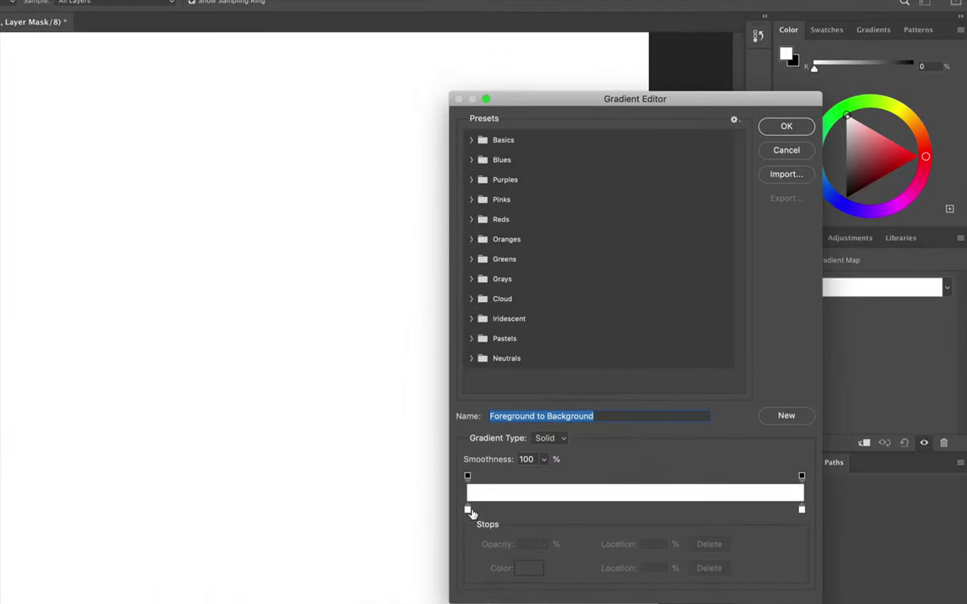
{"action": "left_click", "coordinate": [467, 510]}
{"action": "double_click", "coordinate": [468, 510]}
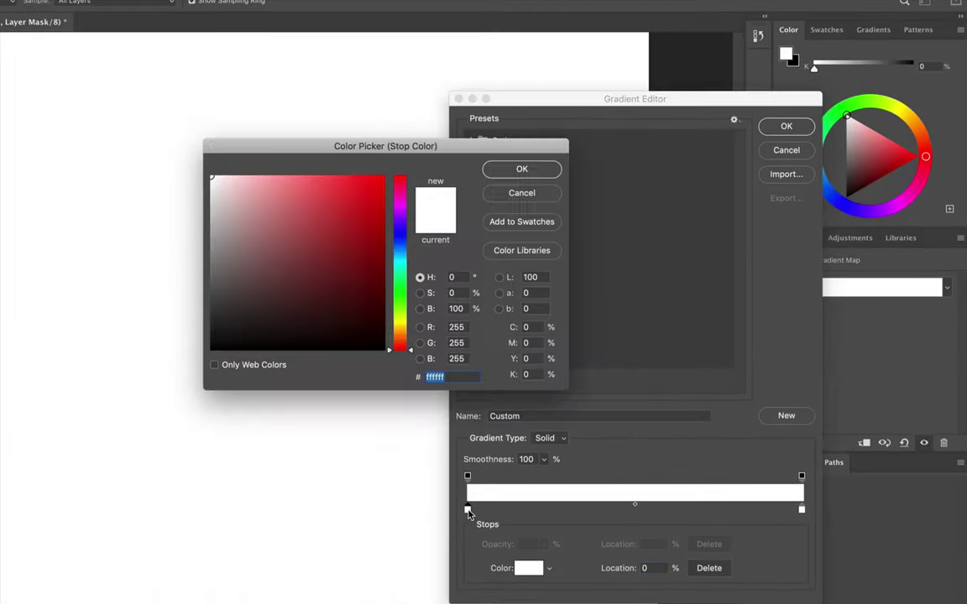
{"action": "left_click_drag", "start_coordinate": [401, 335], "coordinate": [402, 320]}
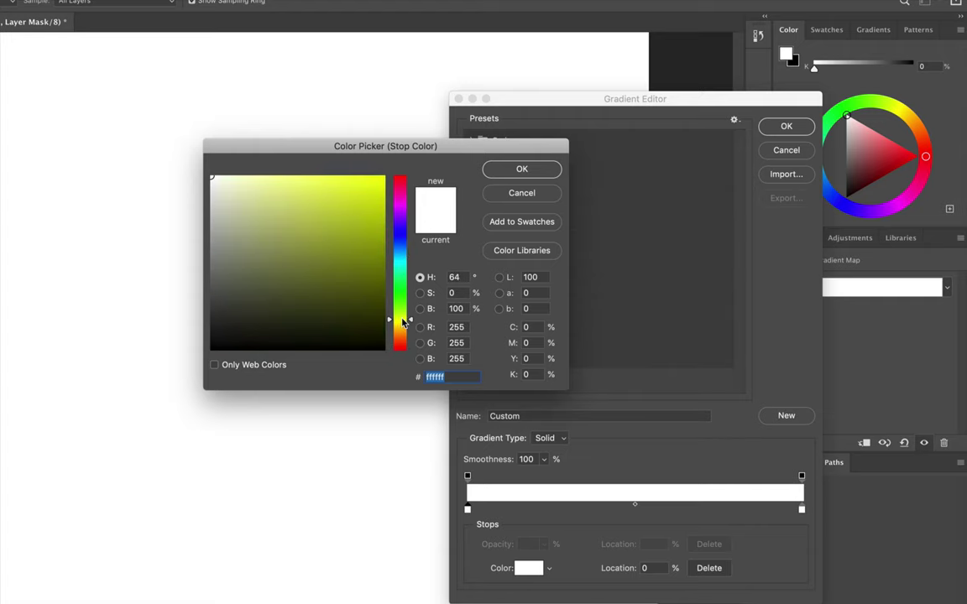
{"action": "left_click_drag", "start_coordinate": [351, 189], "coordinate": [369, 147]}
{"action": "left_click", "coordinate": [492, 170]}
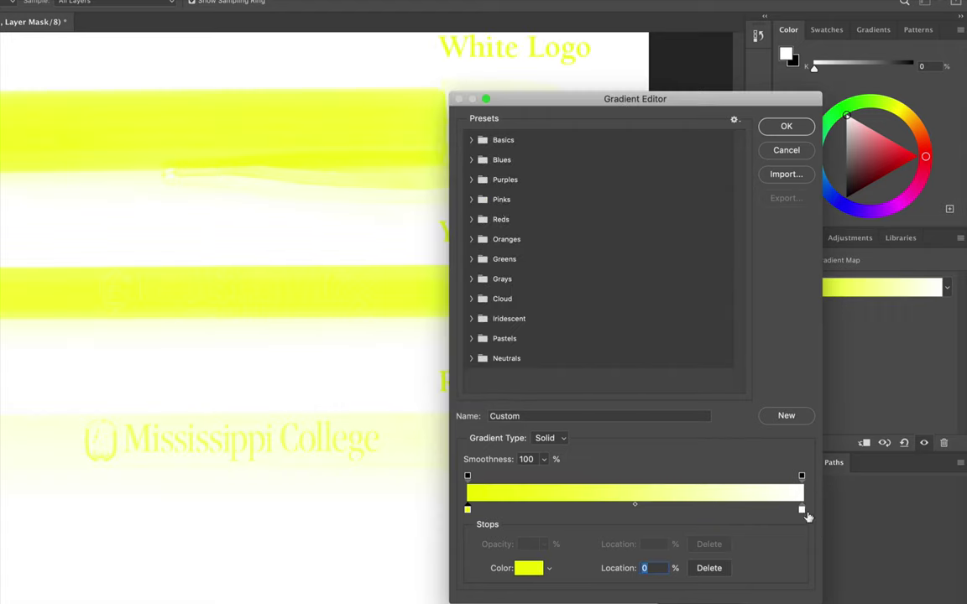
{"action": "left_click", "coordinate": [786, 126]}
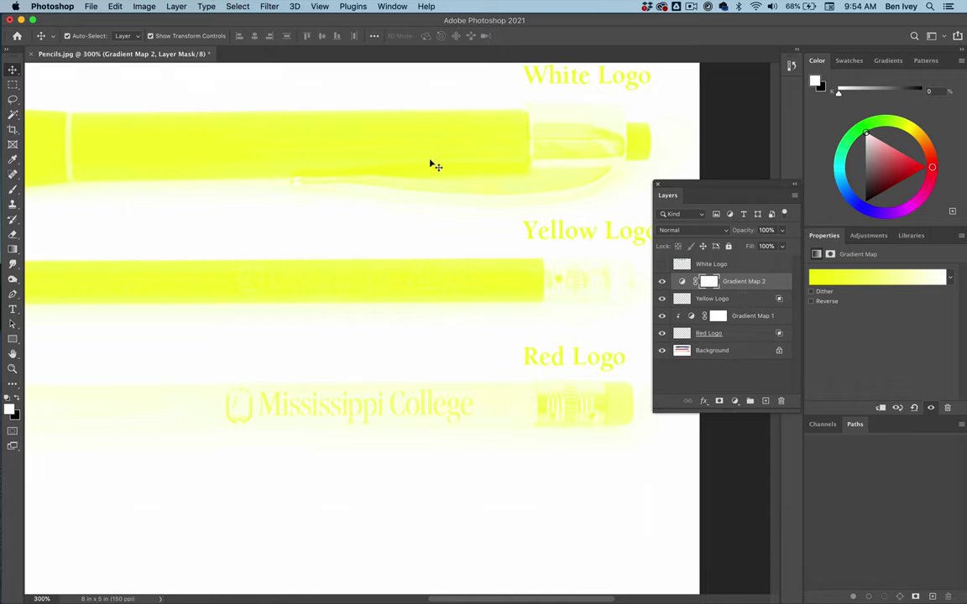
Clip the yellow gradient map to the Yellow Logo layer with a clipping mask.
{"action": "left_click", "coordinate": [141, 7]}
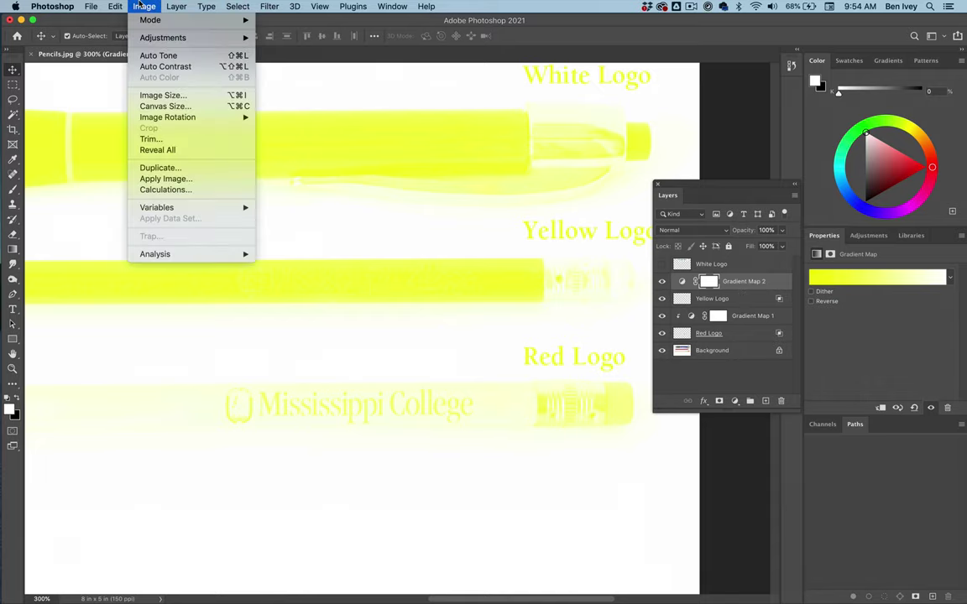
{"action": "mouse_move", "coordinate": [176, 12]}
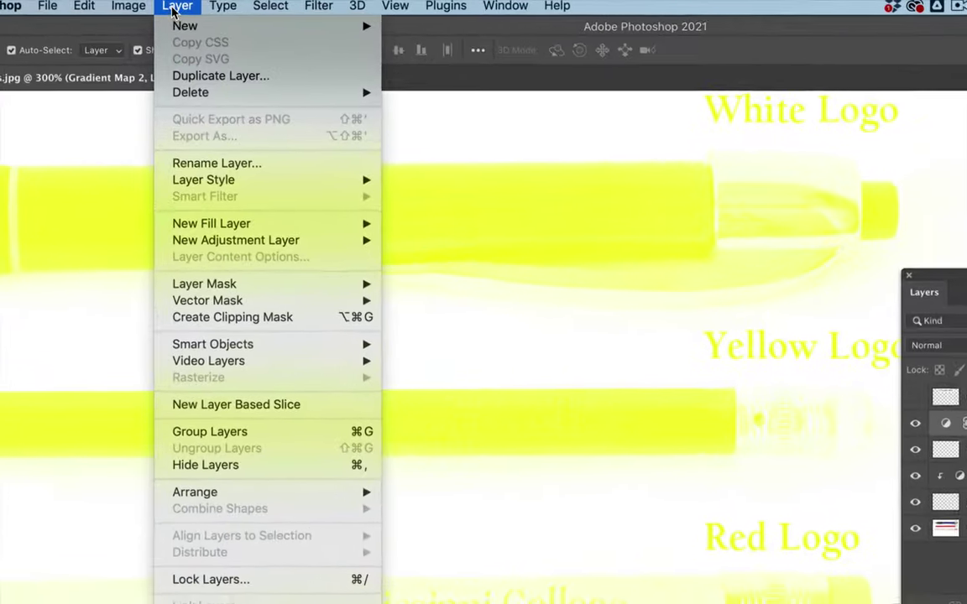
{"action": "left_click", "coordinate": [213, 212]}
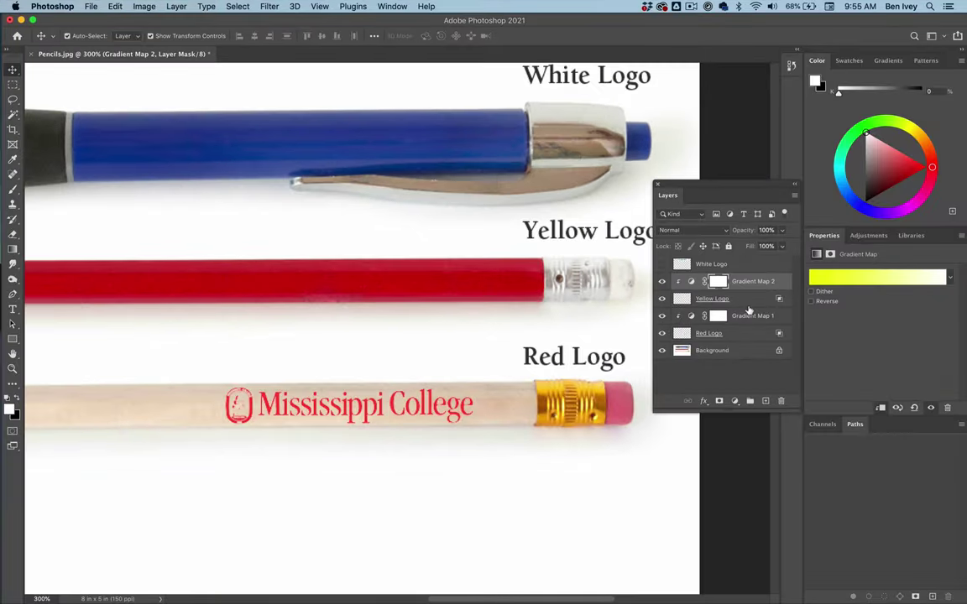
In the Yellow Logo layer's Blending Options, set the Blend If This Layer white point to a split 235 / 255.
{"action": "left_click", "coordinate": [744, 302]}
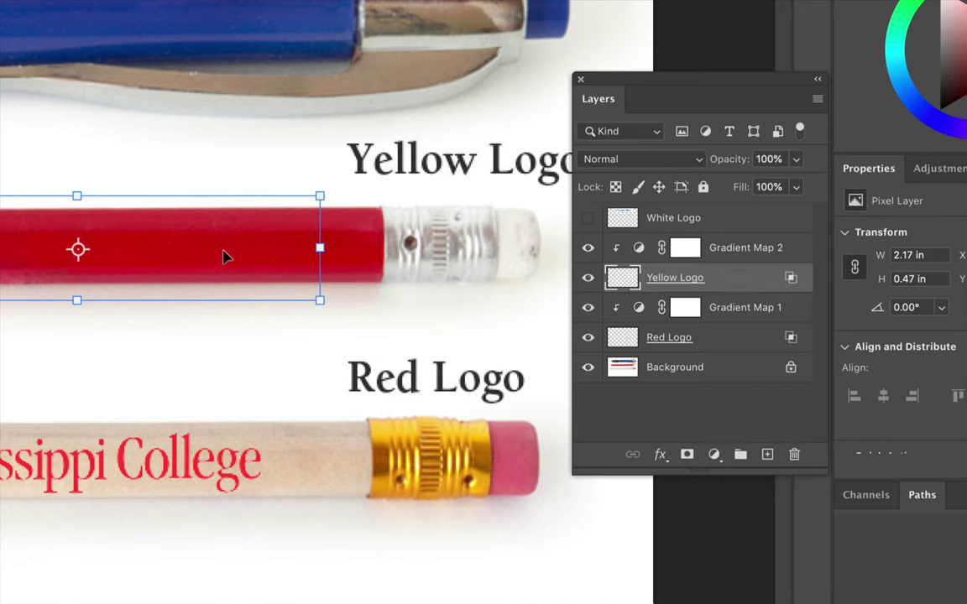
{"action": "double_click", "coordinate": [791, 286]}
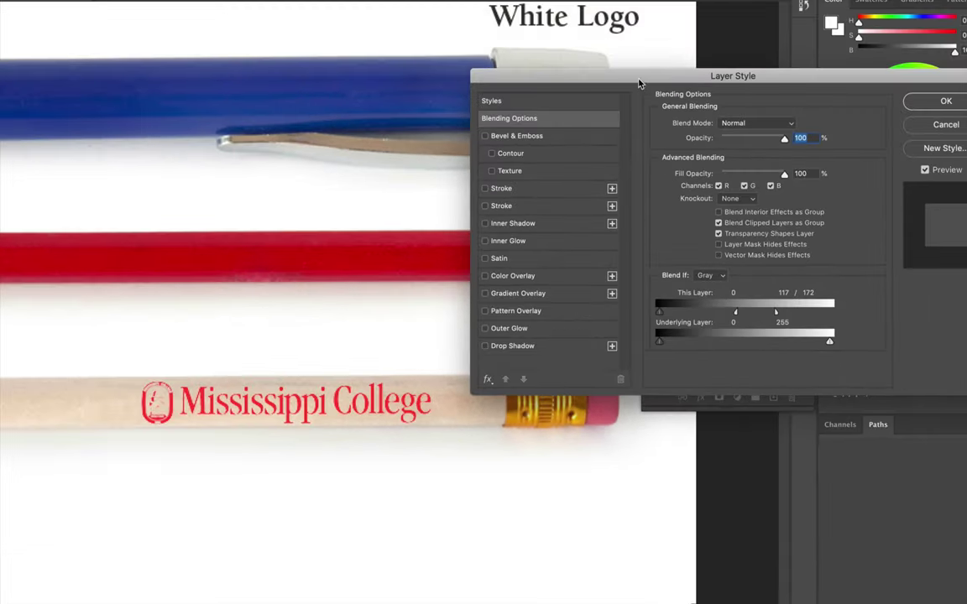
{"action": "left_click_drag", "start_coordinate": [638, 84], "coordinate": [655, 178]}
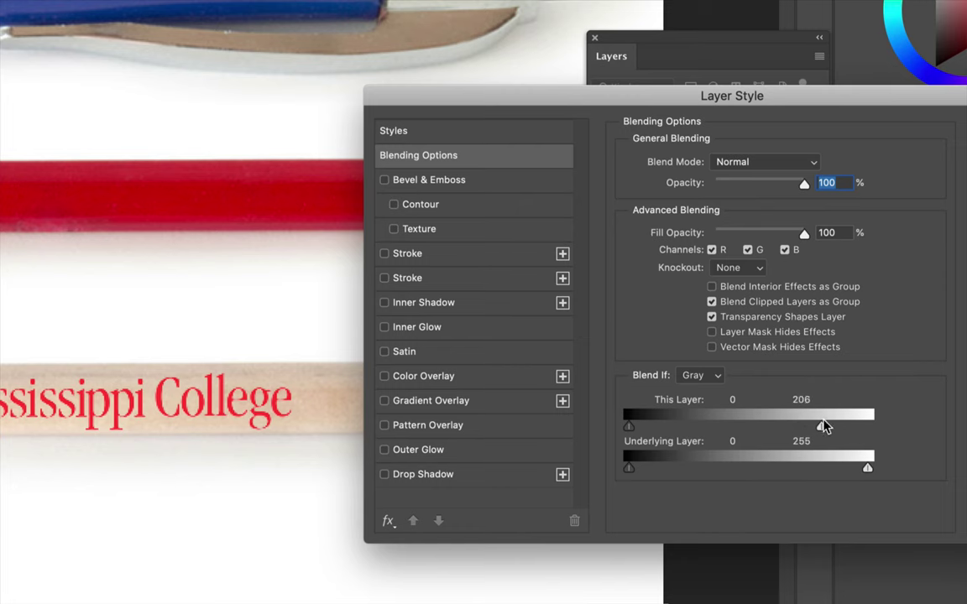
{"action": "left_click_drag", "start_coordinate": [824, 427], "coordinate": [854, 427]}
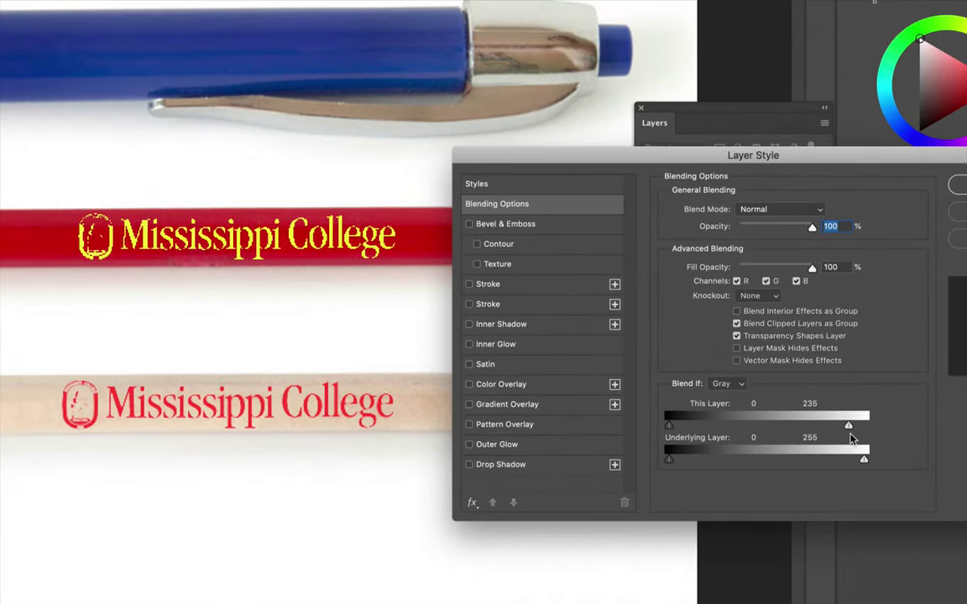
{"action": "mouse_move", "coordinate": [850, 428]}
{"action": "left_mouse_down"}
{"action": "mouse_move", "coordinate": [870, 426]}
{"action": "mouse_move", "coordinate": [833, 427]}
{"action": "mouse_move", "coordinate": [848, 428]}
{"action": "left_mouse_up"}
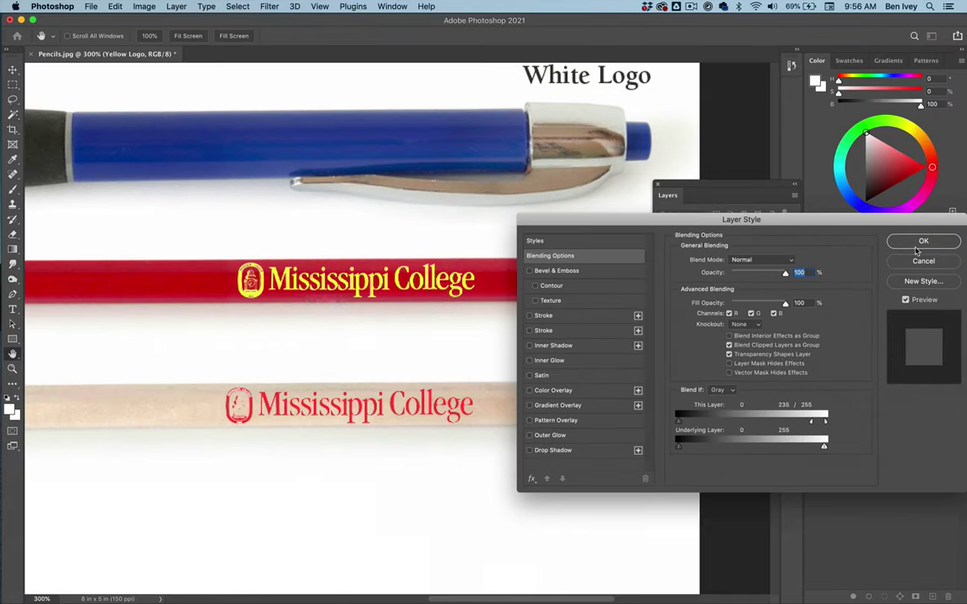
{"action": "left_click", "coordinate": [918, 245]}
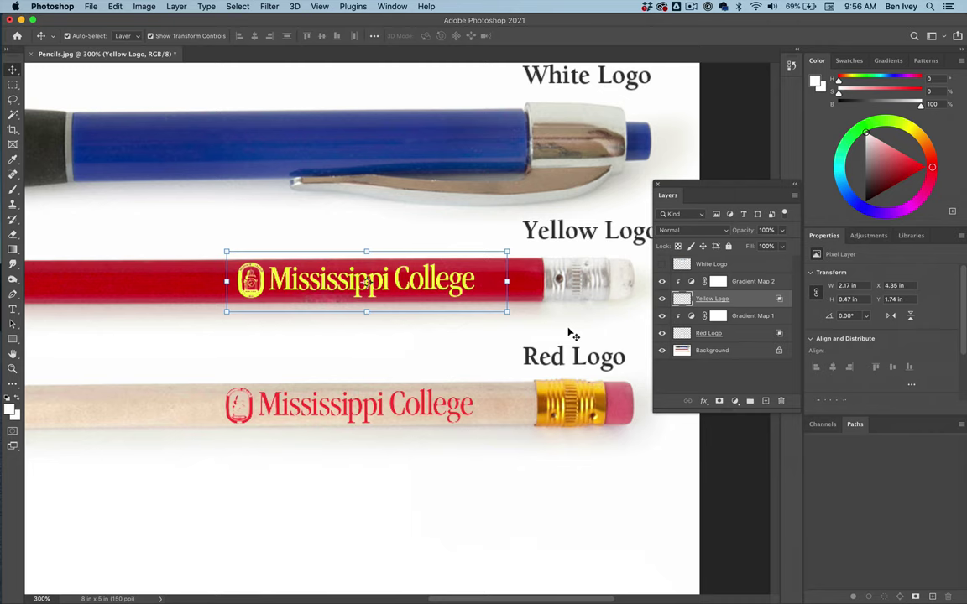
Show the White Logo layer, scale it to about 2.21 × 0.48 in and place it on the blue pen at about X 4.28 in, Y 0.66 in.
{"action": "scroll", "coordinate": [554, 311], "scroll_direction": "up", "scroll_amount": 5}
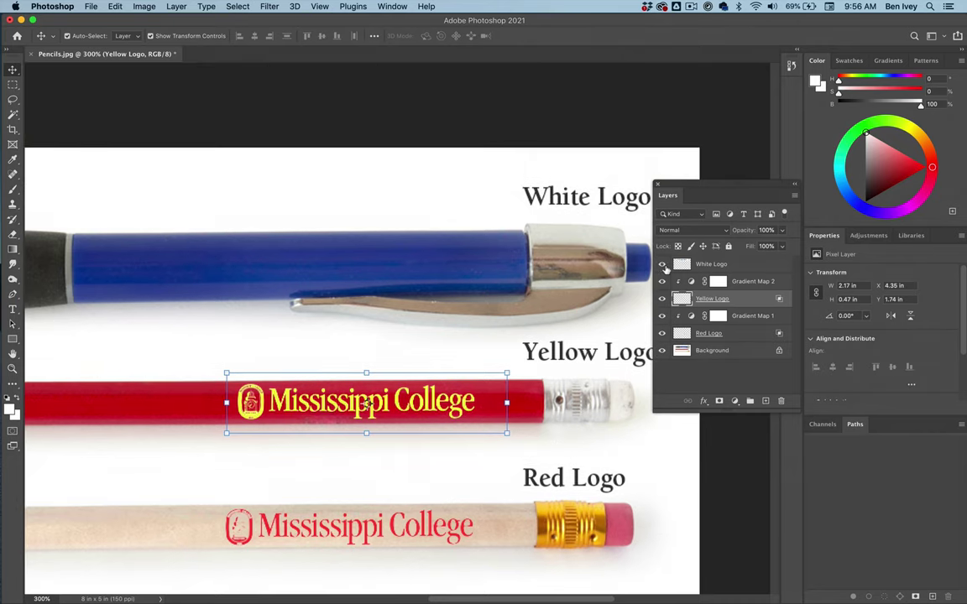
{"action": "left_click", "coordinate": [662, 264]}
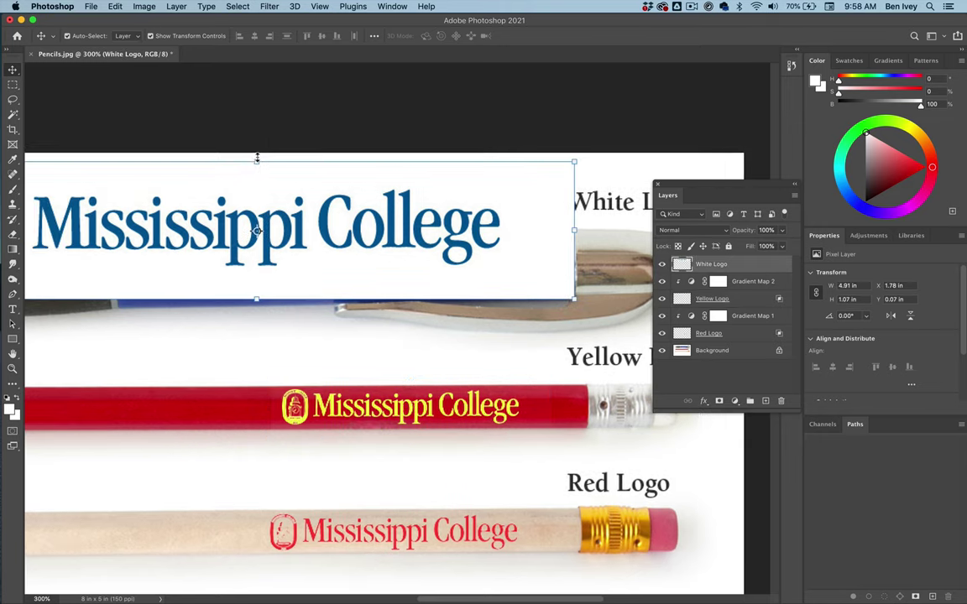
{"action": "left_click_drag", "start_coordinate": [257, 157], "coordinate": [254, 234]}
{"action": "left_click_drag", "start_coordinate": [254, 273], "coordinate": [405, 270]}
{"action": "key", "text": "Return"}
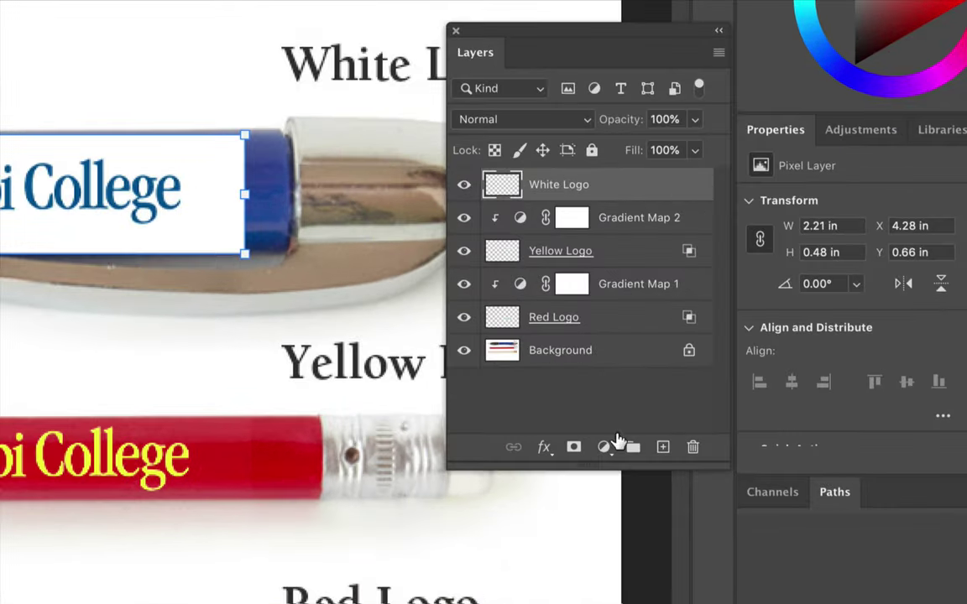
Add a Gradient Map adjustment layer above the White Logo layer and set its gradient's start color stop to white.
{"action": "left_click", "coordinate": [735, 402]}
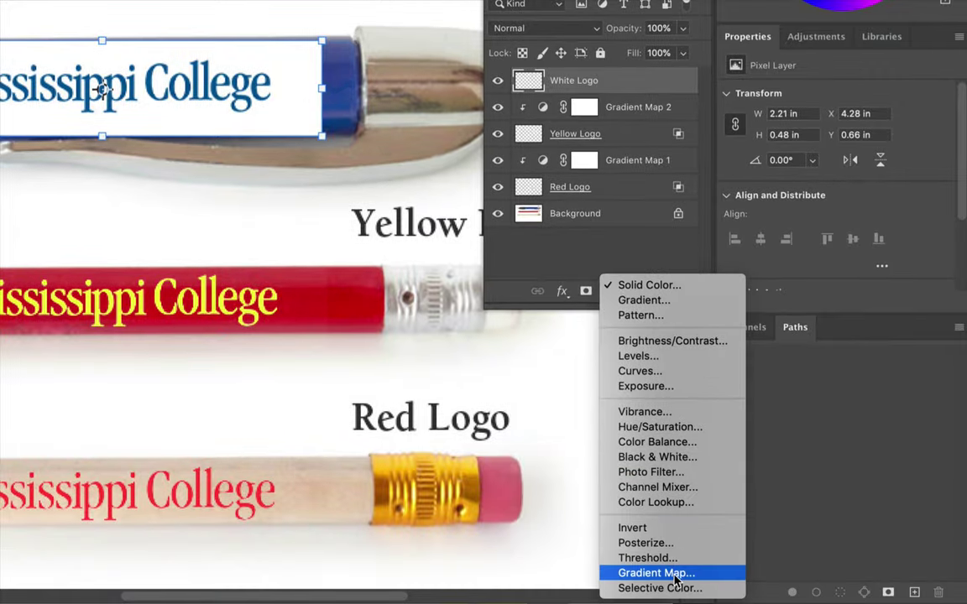
{"action": "left_click", "coordinate": [663, 573]}
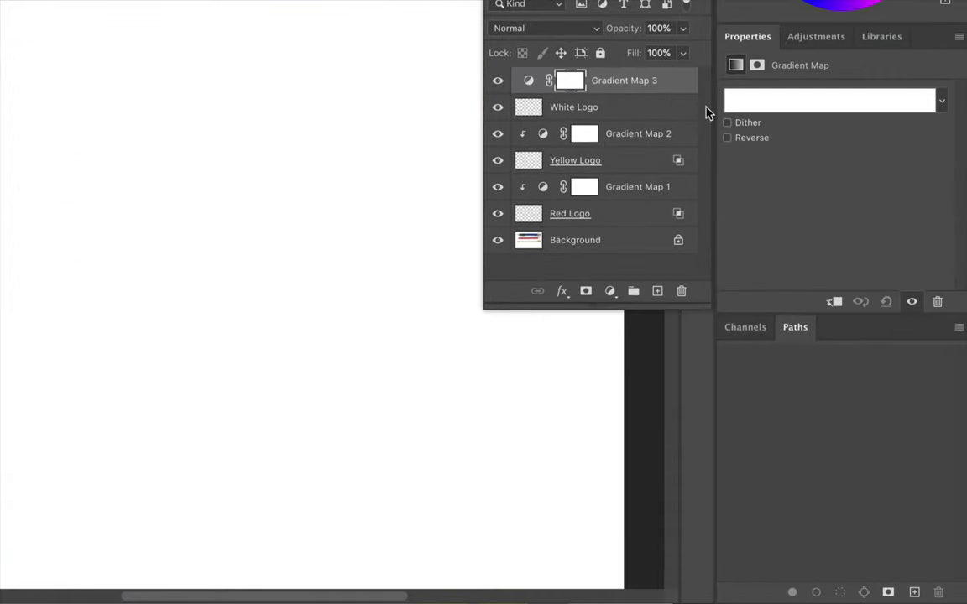
{"action": "left_click", "coordinate": [826, 102]}
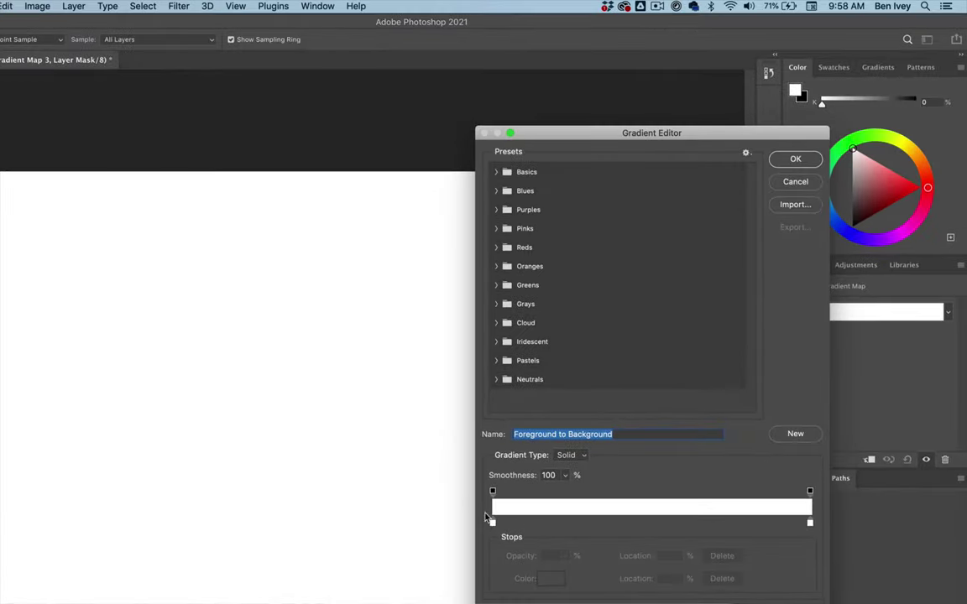
{"action": "double_click", "coordinate": [492, 521]}
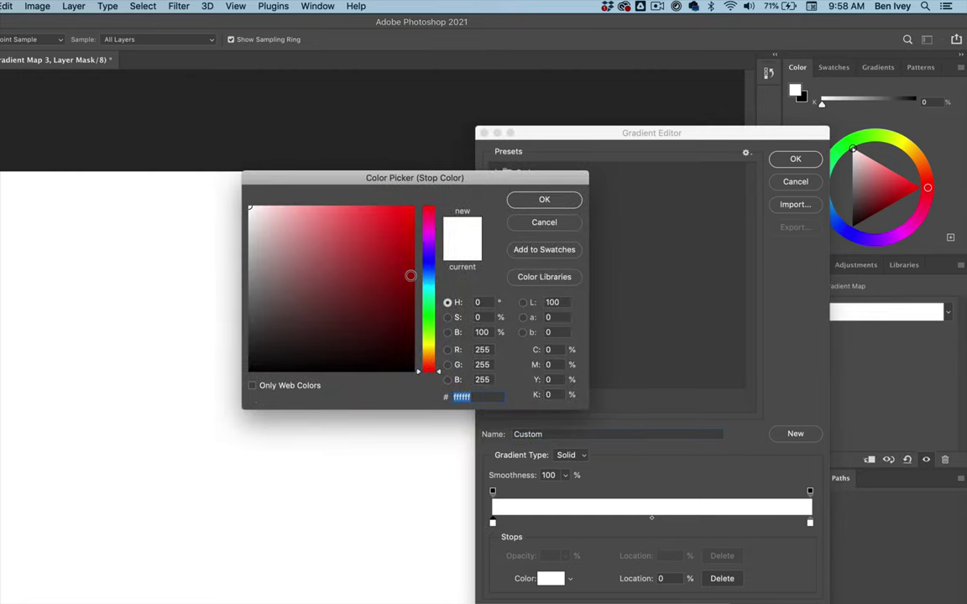
{"action": "left_click_drag", "start_coordinate": [277, 219], "coordinate": [210, 176]}
{"action": "left_click", "coordinate": [554, 201]}
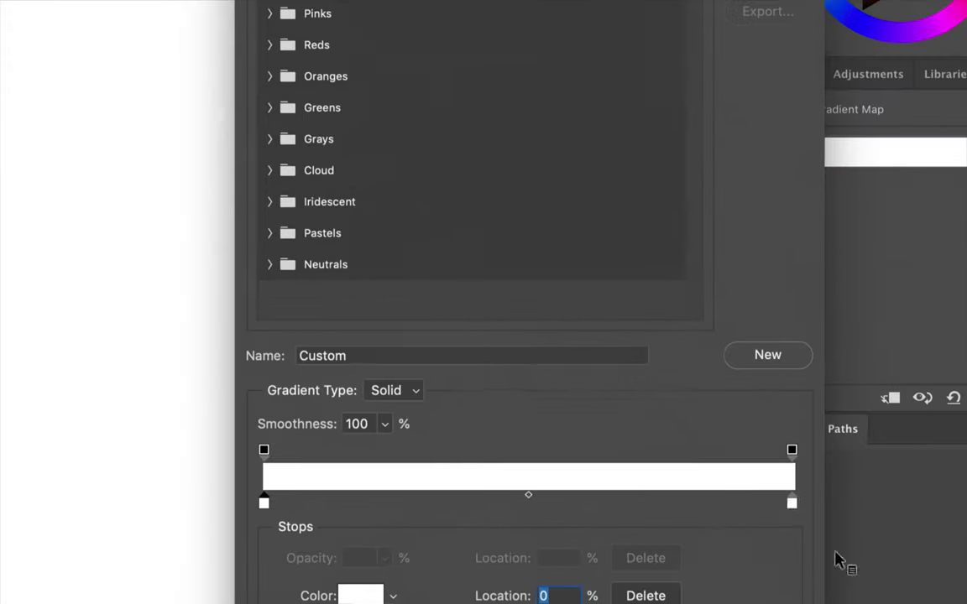
Set the gradient's end color stop to black (000000) at location 100%.
{"action": "left_click", "coordinate": [791, 503]}
{"action": "double_click", "coordinate": [791, 504]}
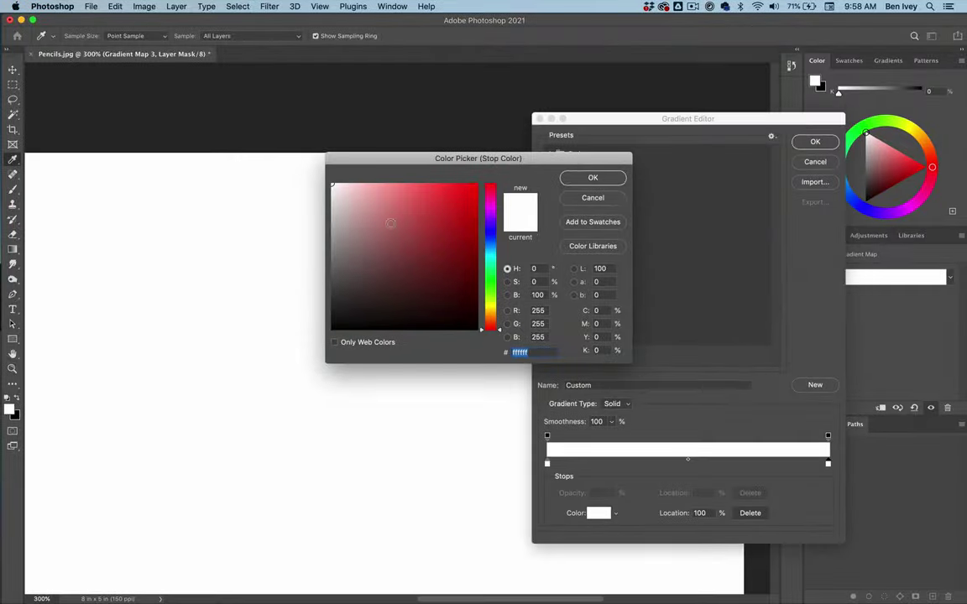
{"action": "left_click_drag", "start_coordinate": [352, 201], "coordinate": [480, 337]}
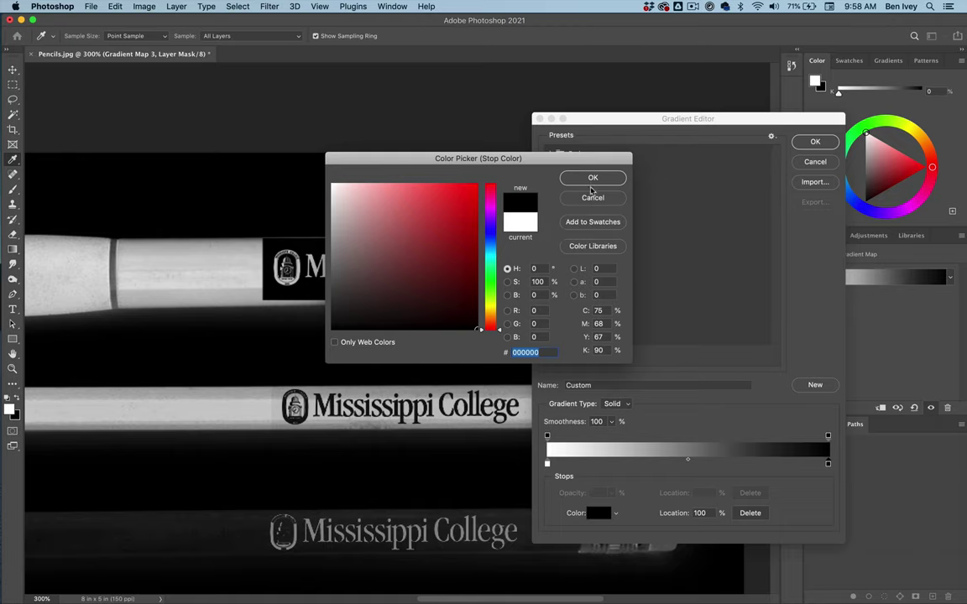
{"action": "left_click", "coordinate": [591, 180]}
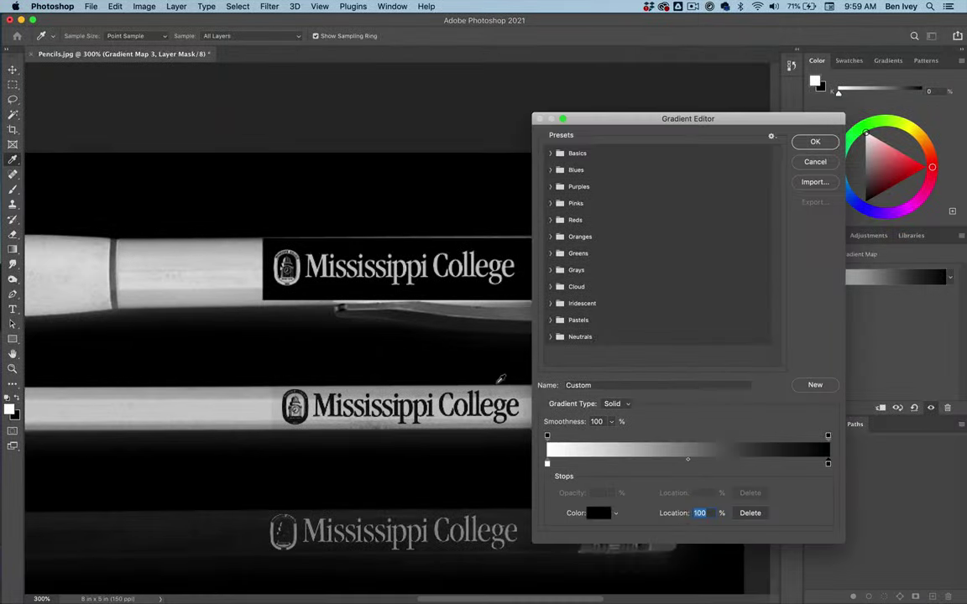
Move the gradient's midpoint to 78% and its white stop to about 11%, and apply the white-to-black gradient.
{"action": "left_click_drag", "start_coordinate": [688, 466], "coordinate": [768, 462]}
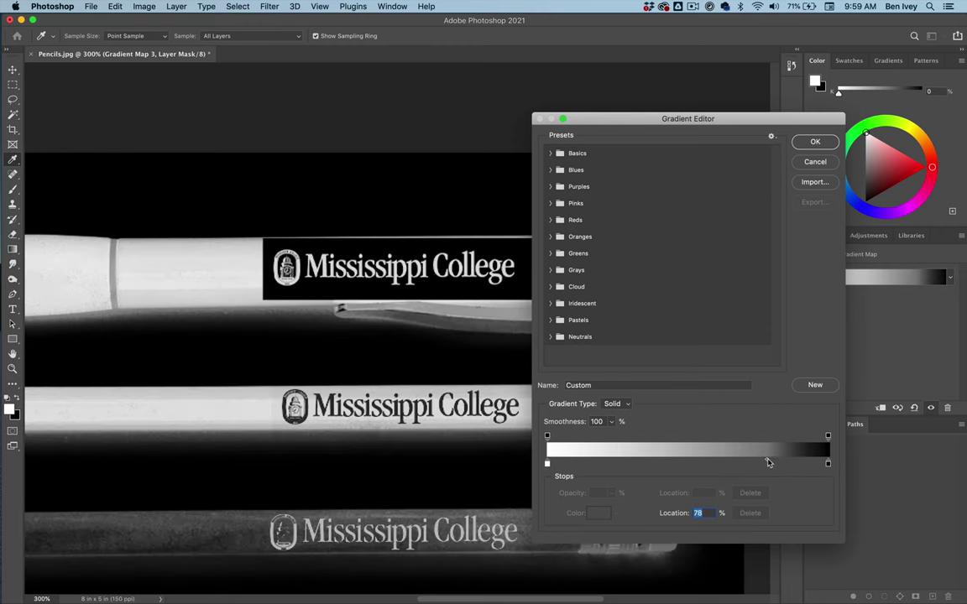
{"action": "left_click_drag", "start_coordinate": [547, 464], "coordinate": [578, 464]}
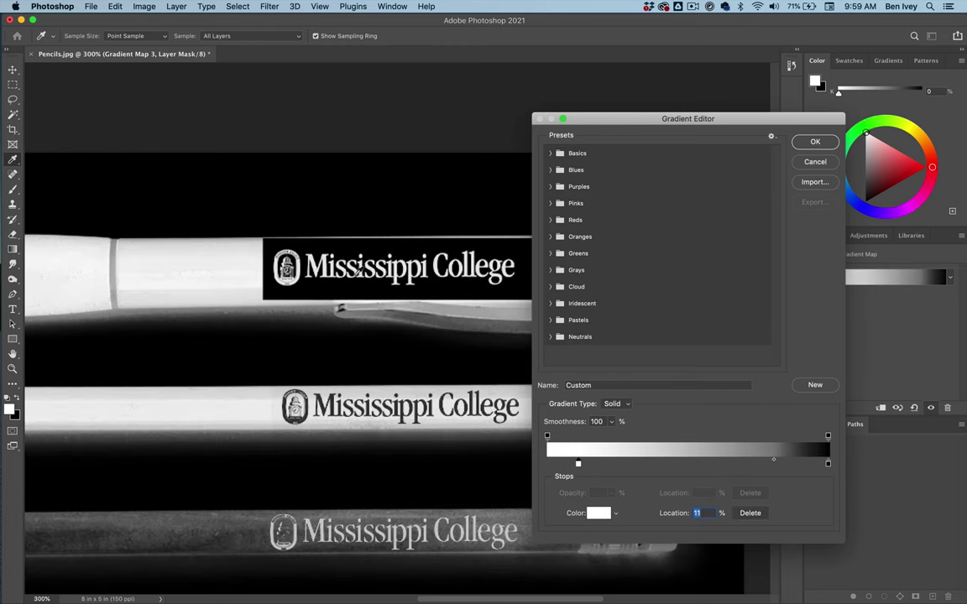
{"action": "key", "text": "Down"}
{"action": "key", "text": "Down"}
{"action": "key", "text": "Down"}
{"action": "key", "text": "Down"}
{"action": "left_click", "coordinate": [819, 141]}
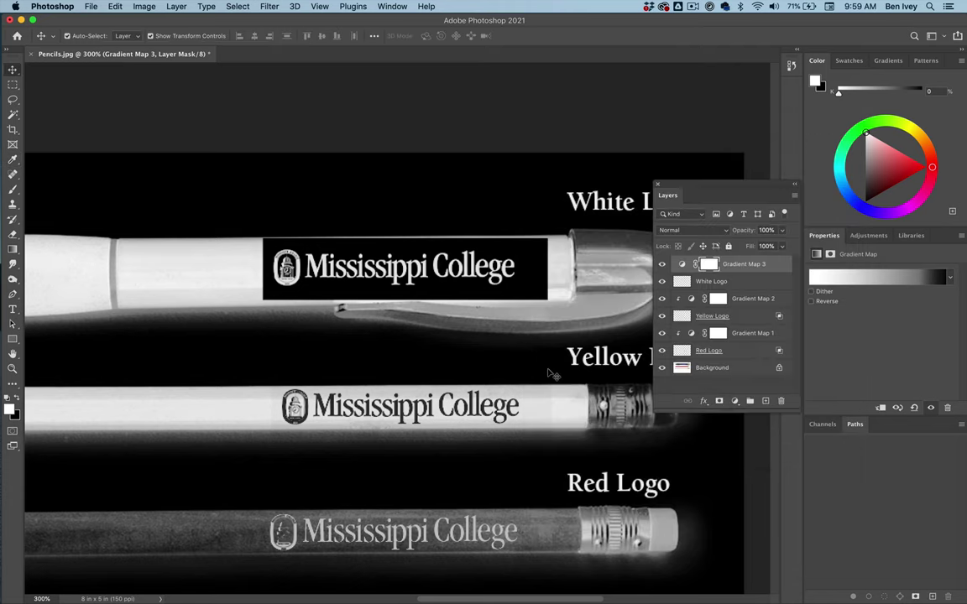
Clip the white-to-black gradient map to the White Logo layer with a clipping mask and select the White Logo layer.
{"action": "left_click", "coordinate": [175, 7]}
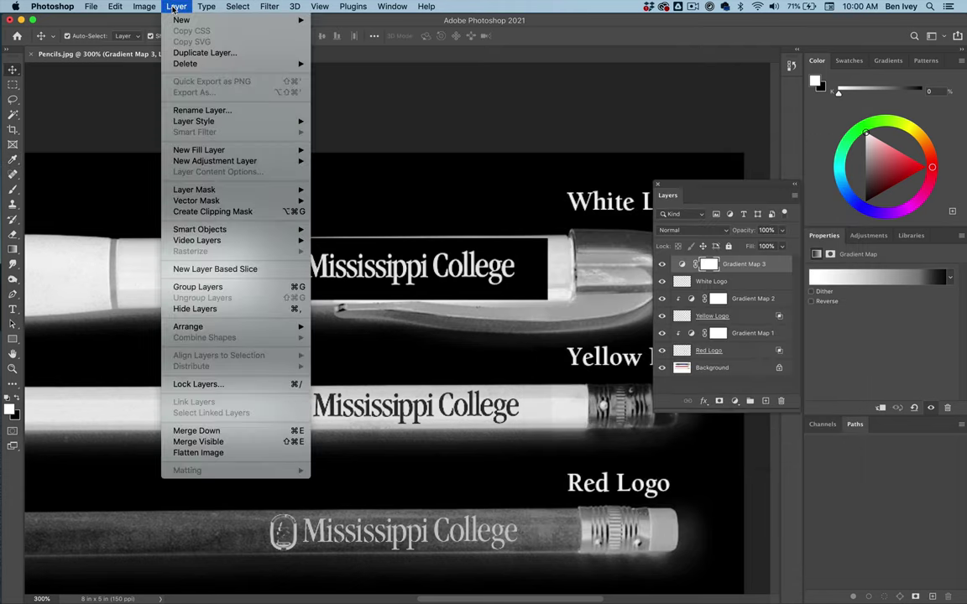
{"action": "left_click", "coordinate": [230, 212]}
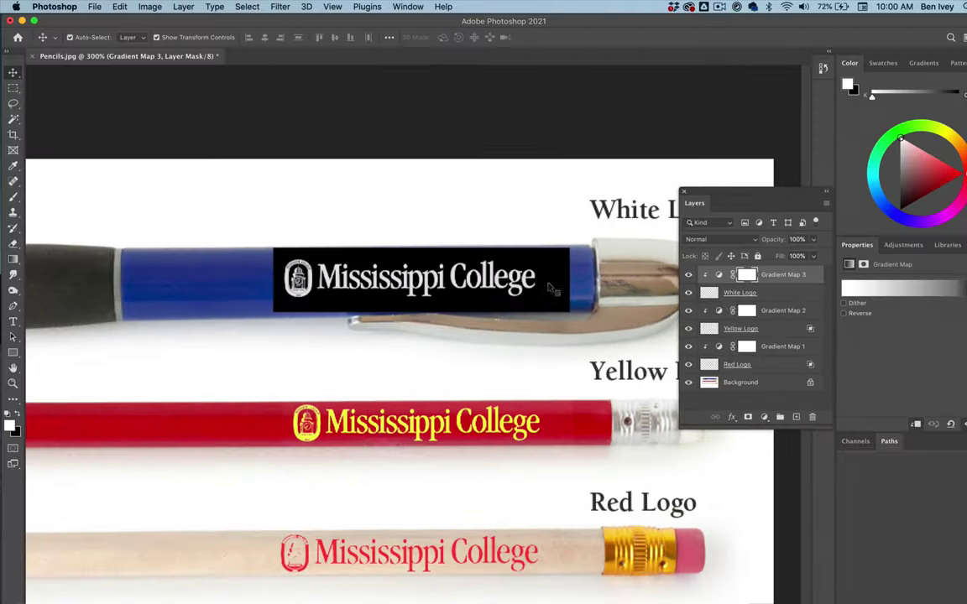
{"action": "left_click", "coordinate": [939, 307]}
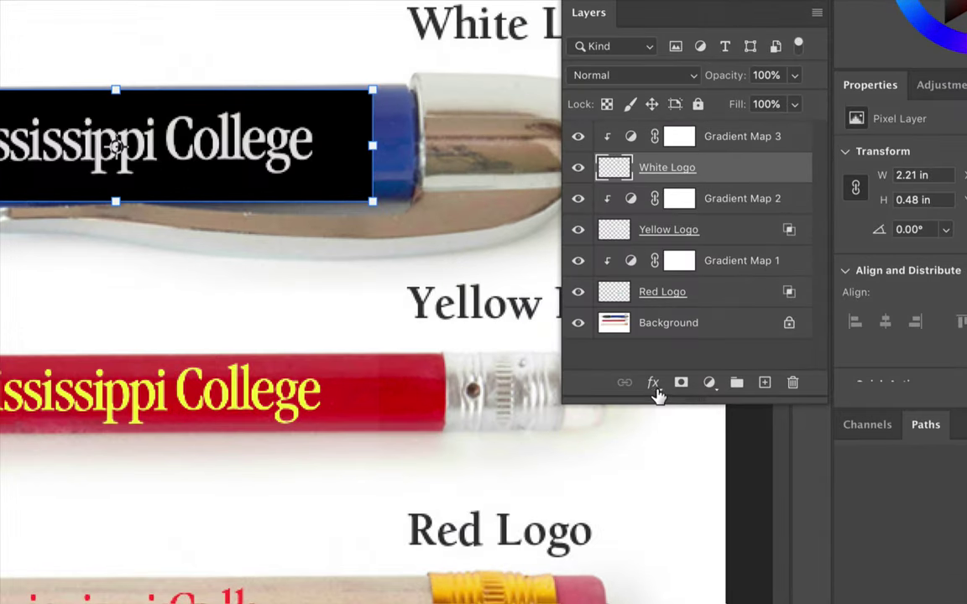
Hide the White Logo layer's black background with Blend If, splitting This Layer's dark slider to 48 / 130, and apply the blending options.
{"action": "left_click", "coordinate": [703, 401]}
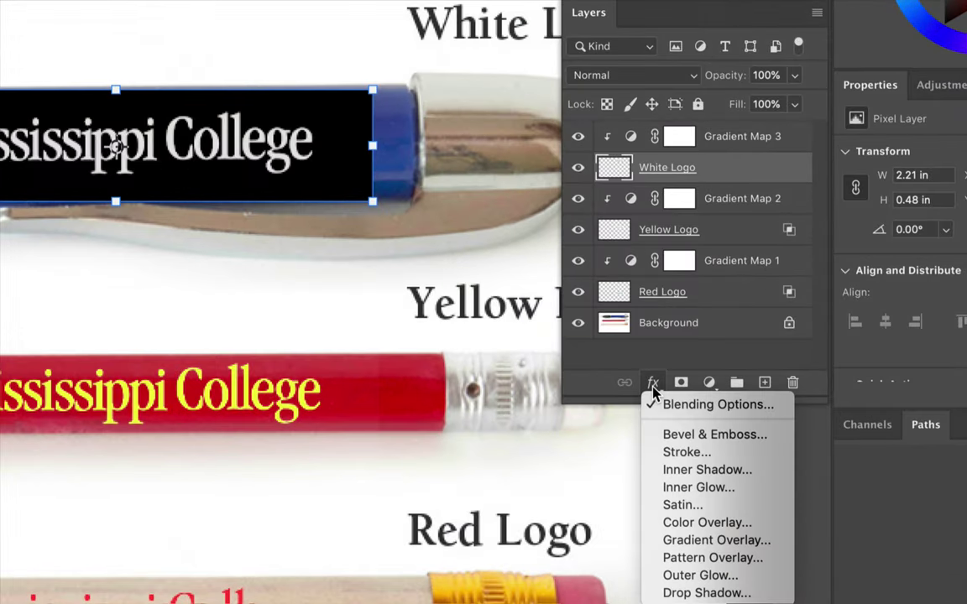
{"action": "left_click", "coordinate": [672, 406]}
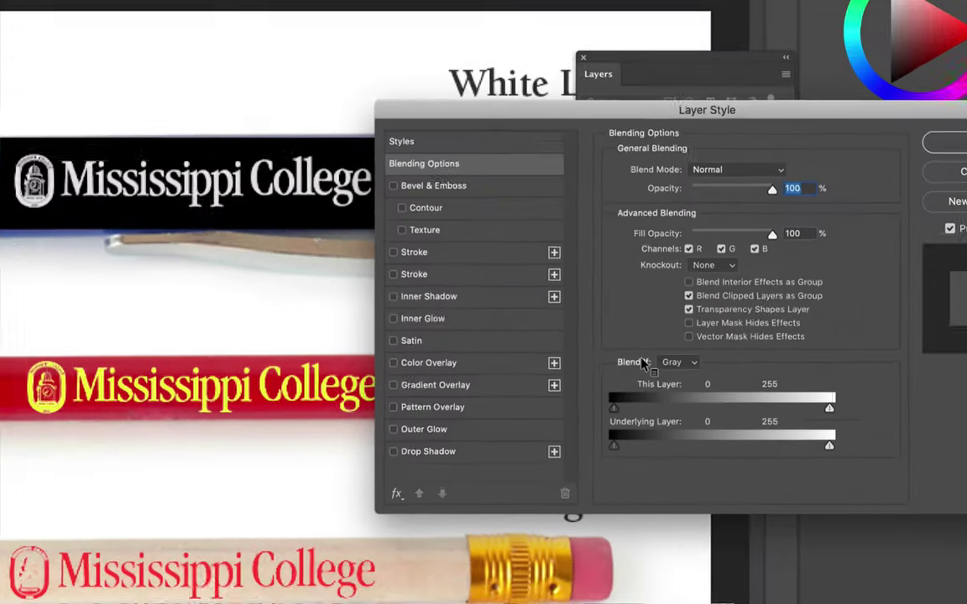
{"action": "left_click_drag", "start_coordinate": [427, 113], "coordinate": [427, 82]}
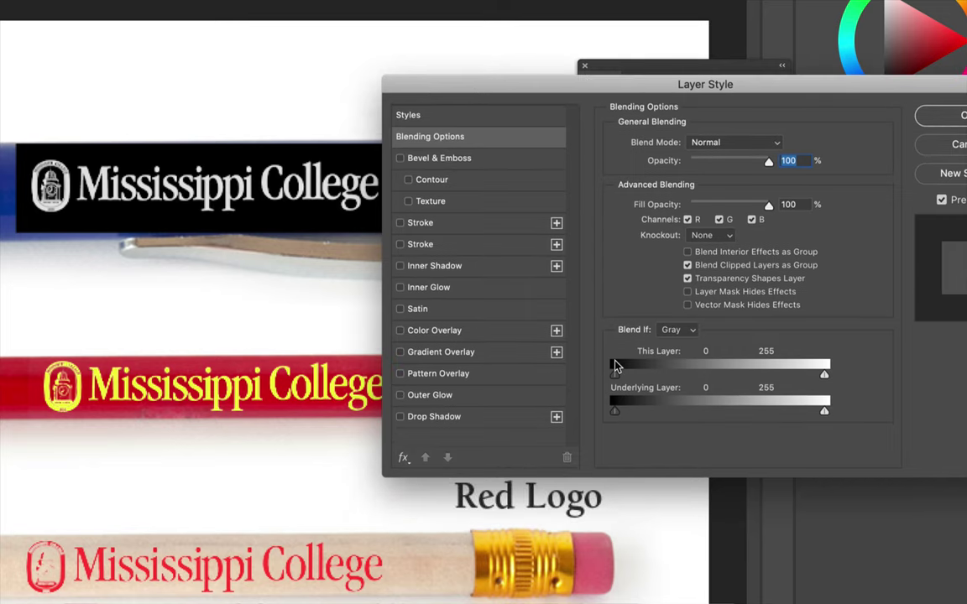
{"action": "left_click_drag", "start_coordinate": [615, 376], "coordinate": [722, 375]}
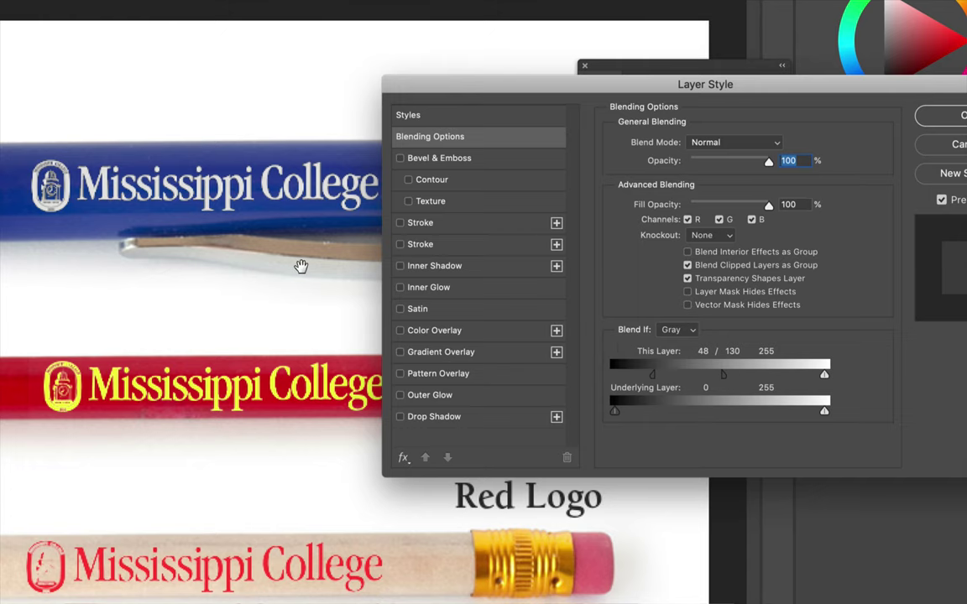
{"action": "left_click", "coordinate": [334, 286], "text": "super"}
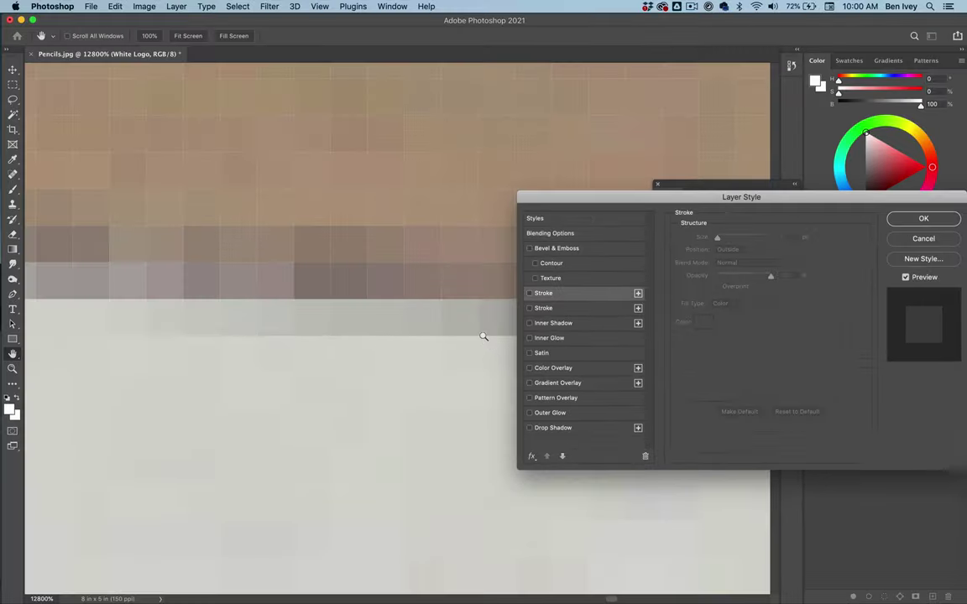
{"action": "left_click", "coordinate": [922, 218]}
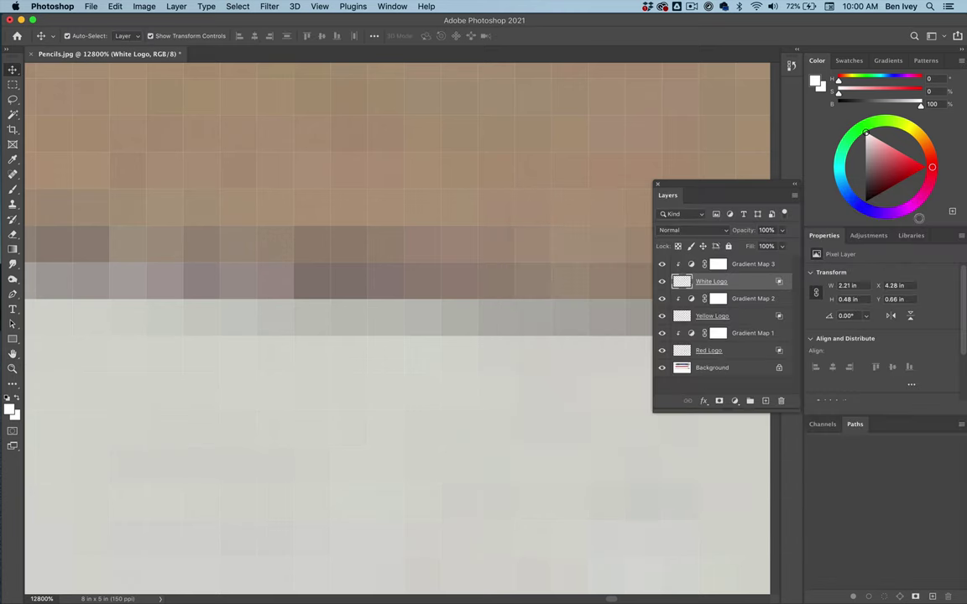
Fit the whole pen and pencils image on screen and move the Layers panel clear of the pencil ends.
{"action": "key", "text": "super+0"}
{"action": "key", "text": "v"}
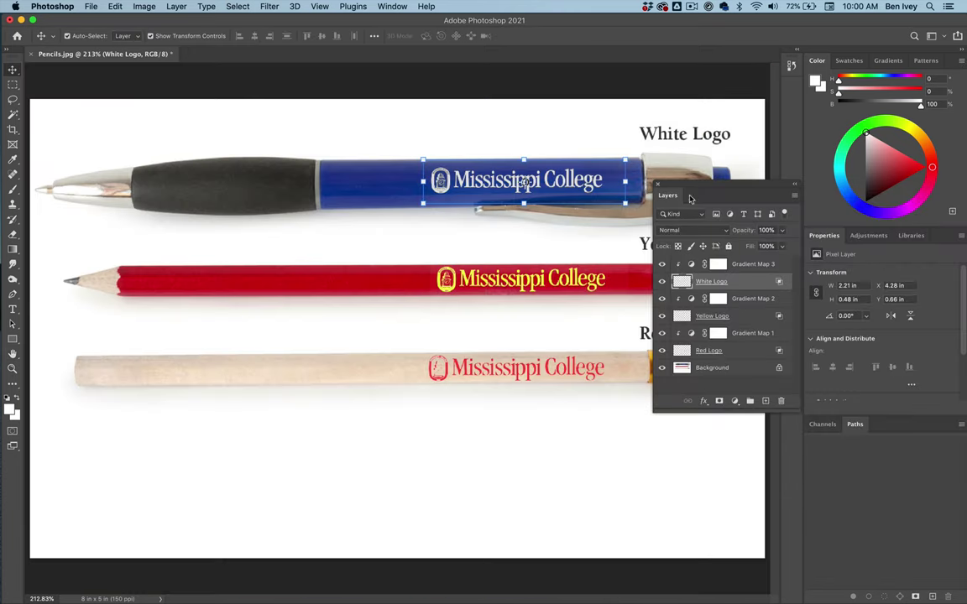
{"action": "left_click_drag", "start_coordinate": [697, 204], "coordinate": [765, 184]}
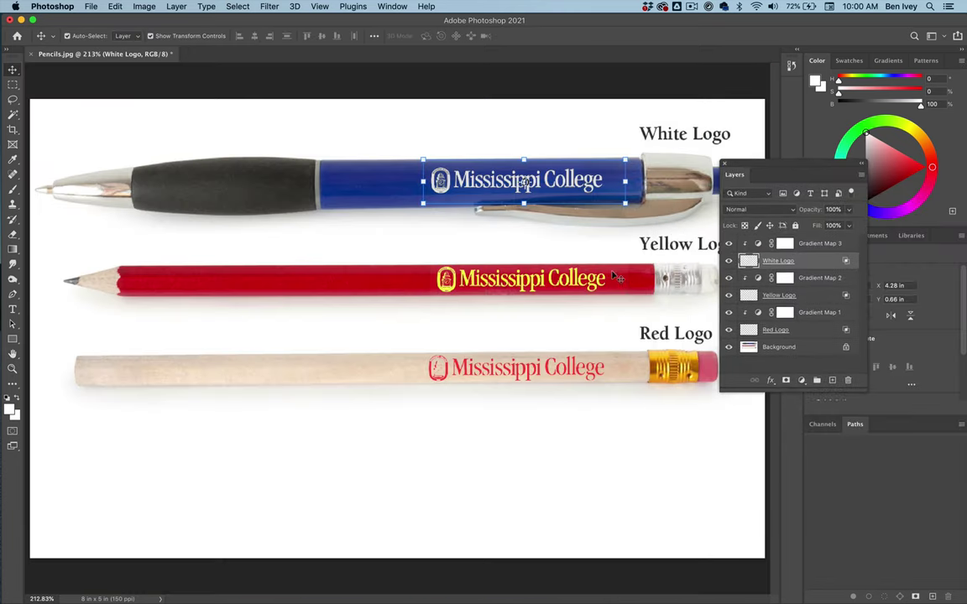